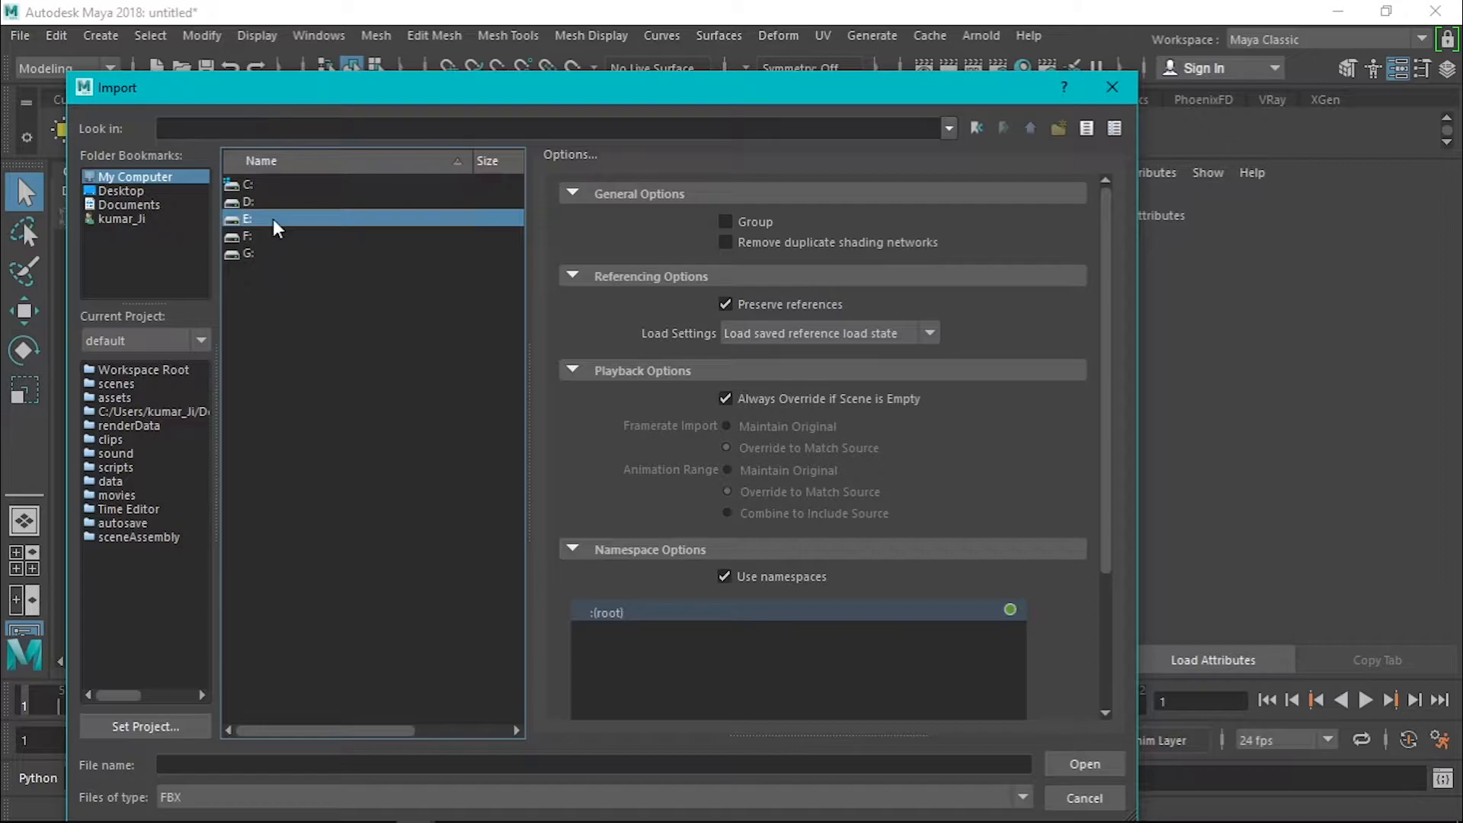
Import the tracking scene track.fbx from the E:\comp\vfx_shot\track folder
double_click(273, 218)
double_click(267, 232)
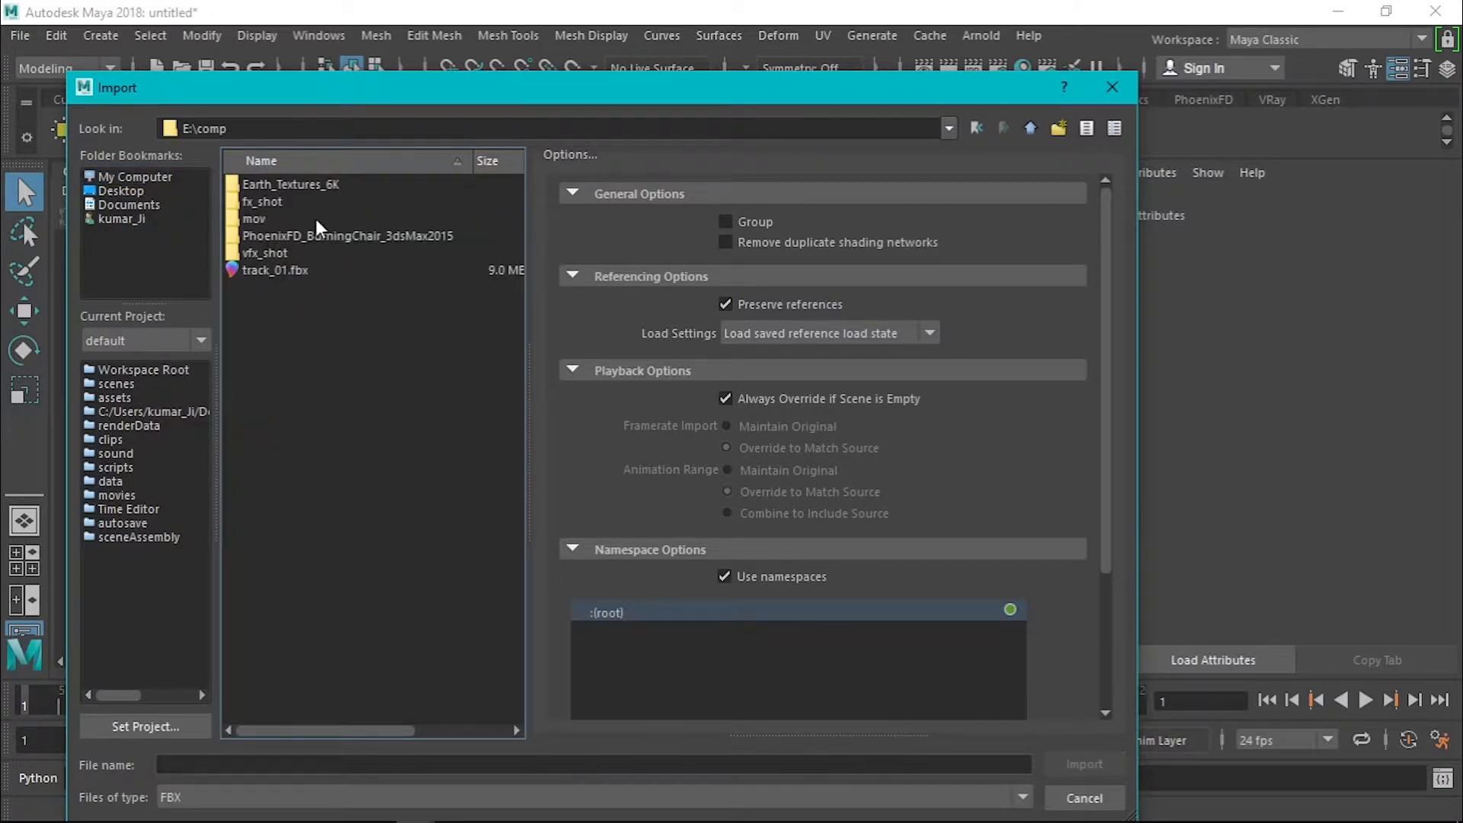
double_click(287, 251)
double_click(279, 215)
click(276, 189)
click(1095, 763)
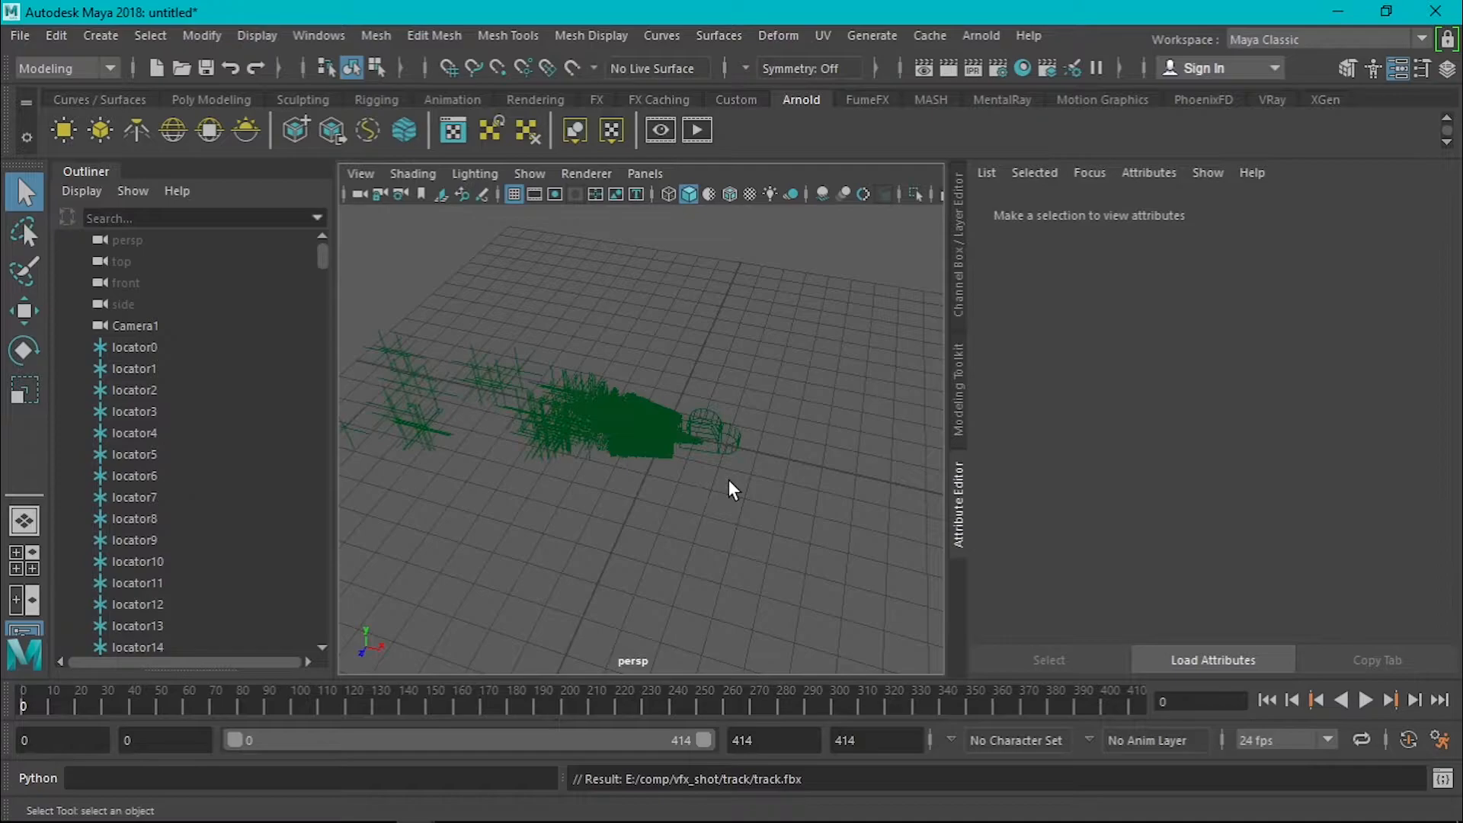
Select all the imported tracking locators, leaving Camera1 out of the selection
scroll(669, 487, down, 5)
alt+middle_drag(637, 473, 822, 506)
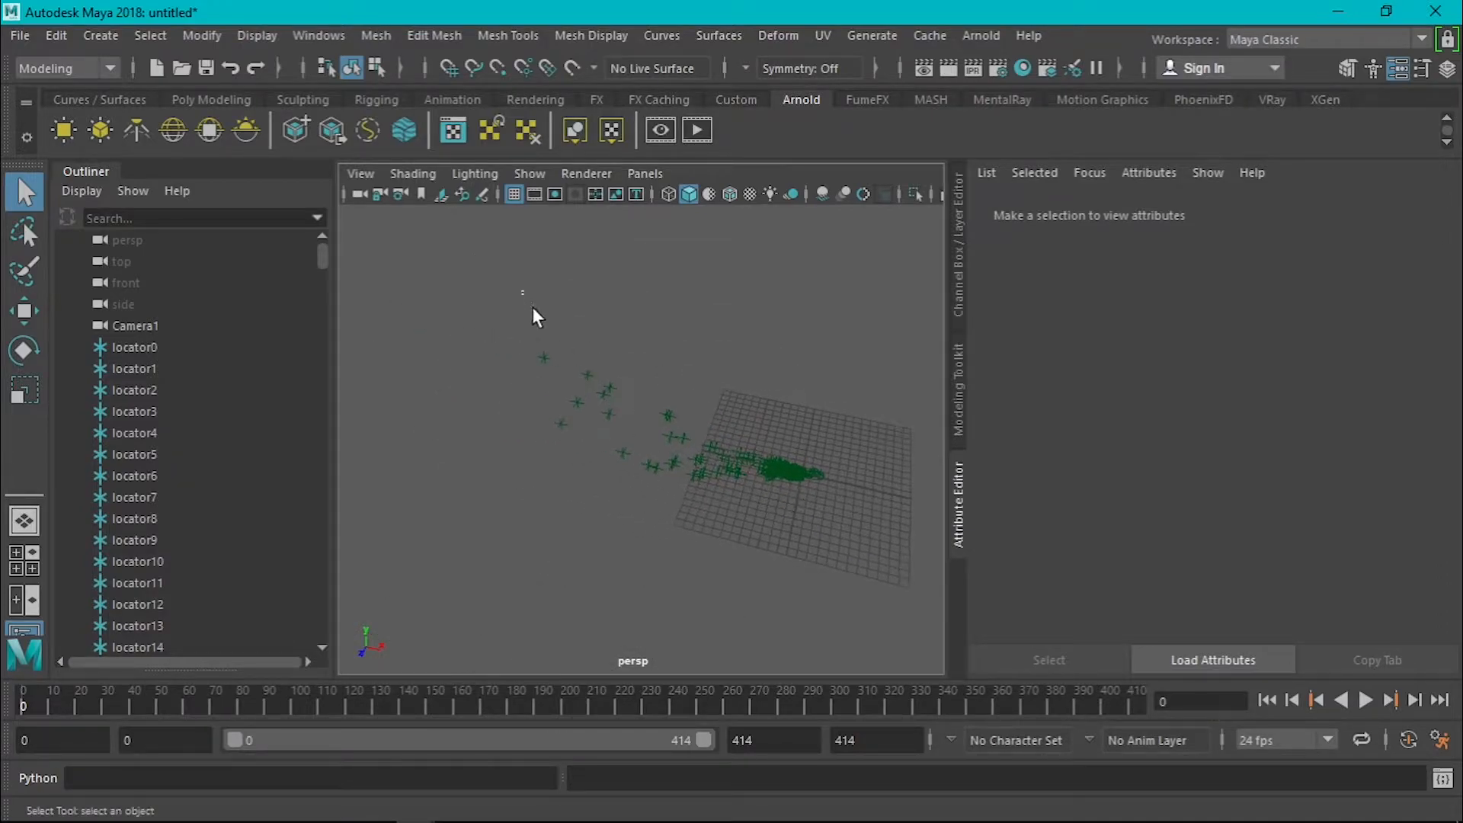
key(ctrl+a)
key(f)
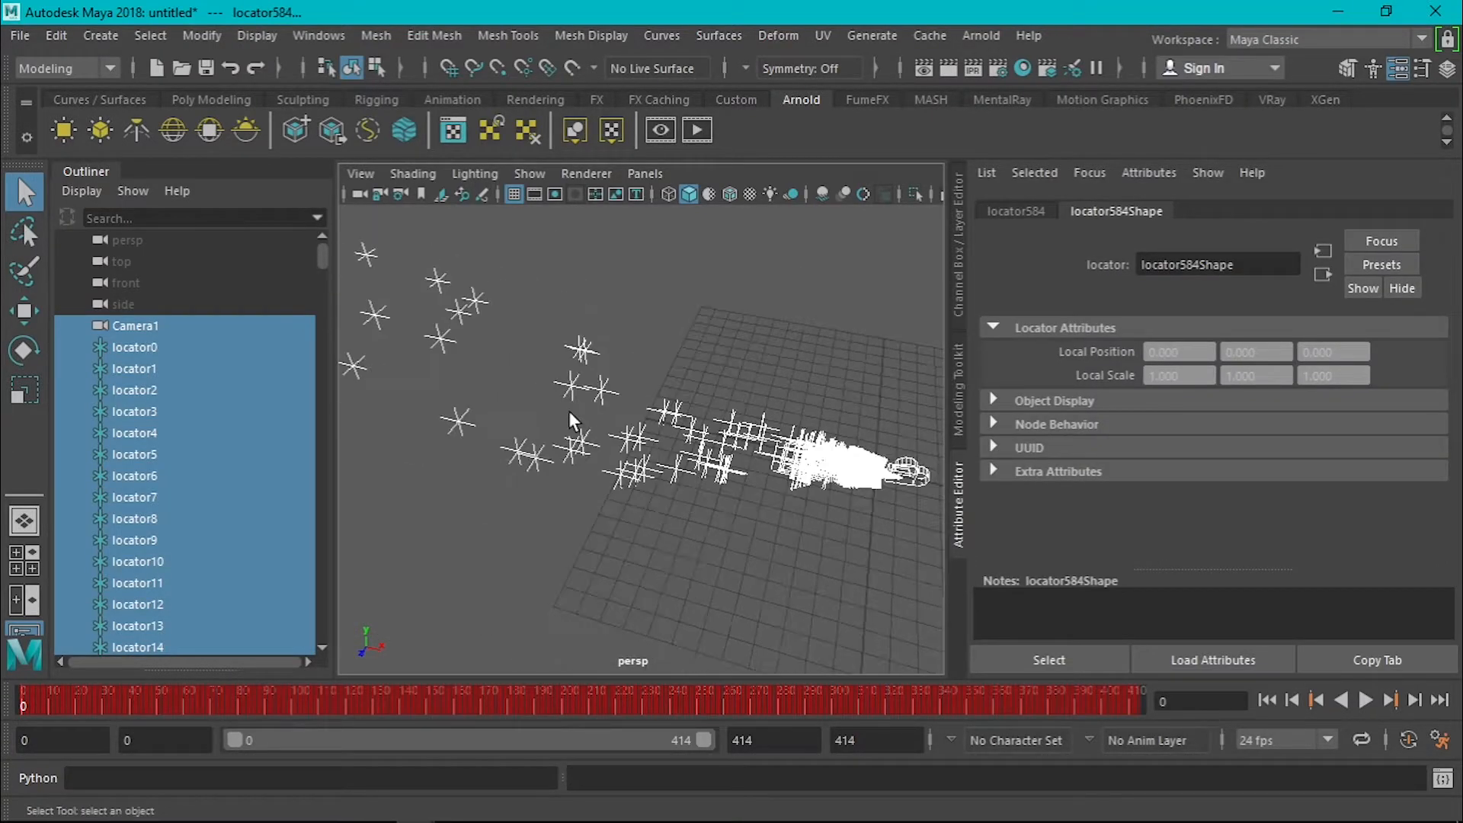
ctrl+click(843, 457)
scroll(727, 472, down, 4)
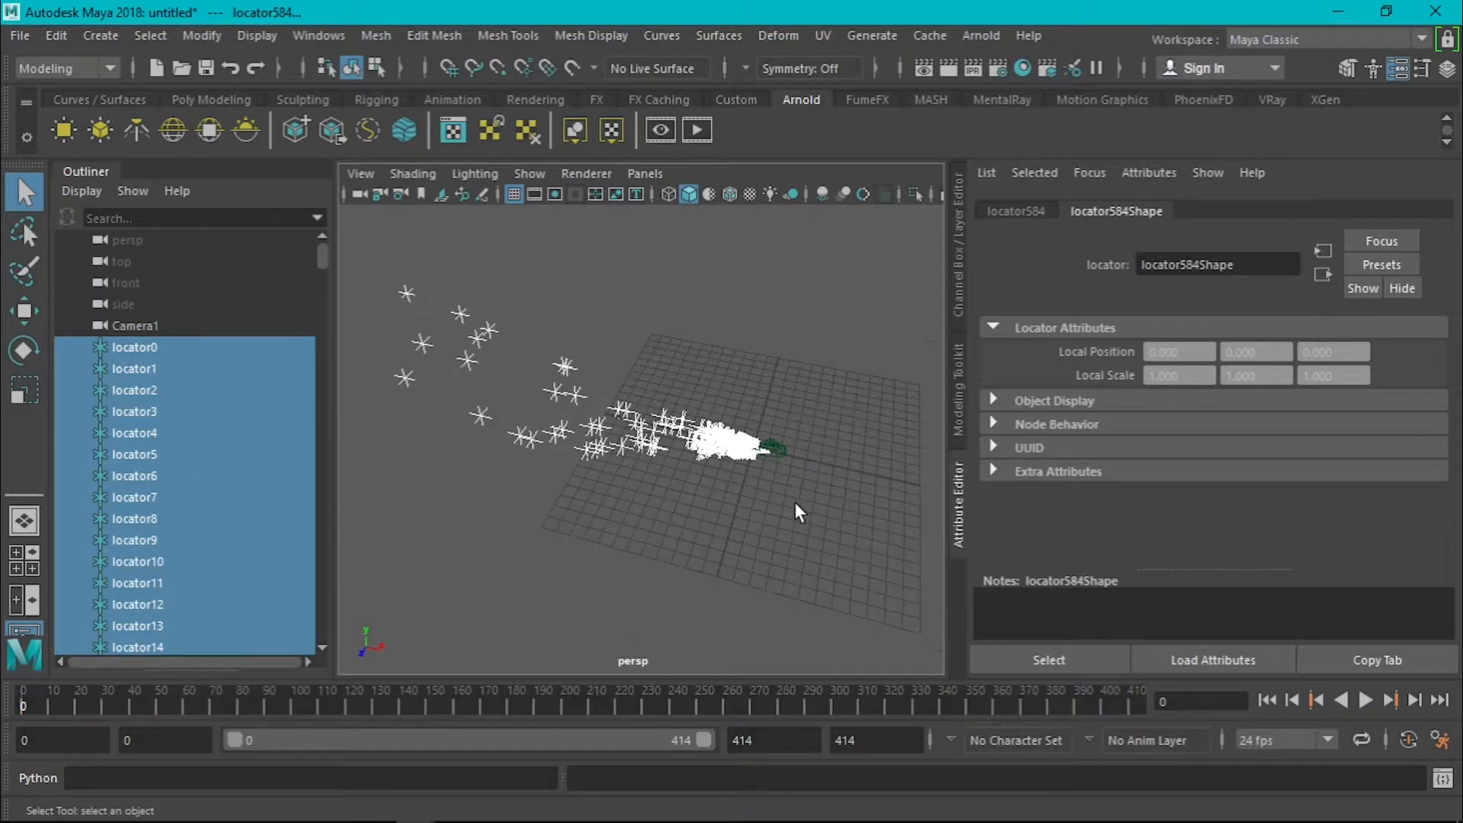
alt+middle_drag(647, 467, 712, 478)
scroll(714, 479, up, 2)
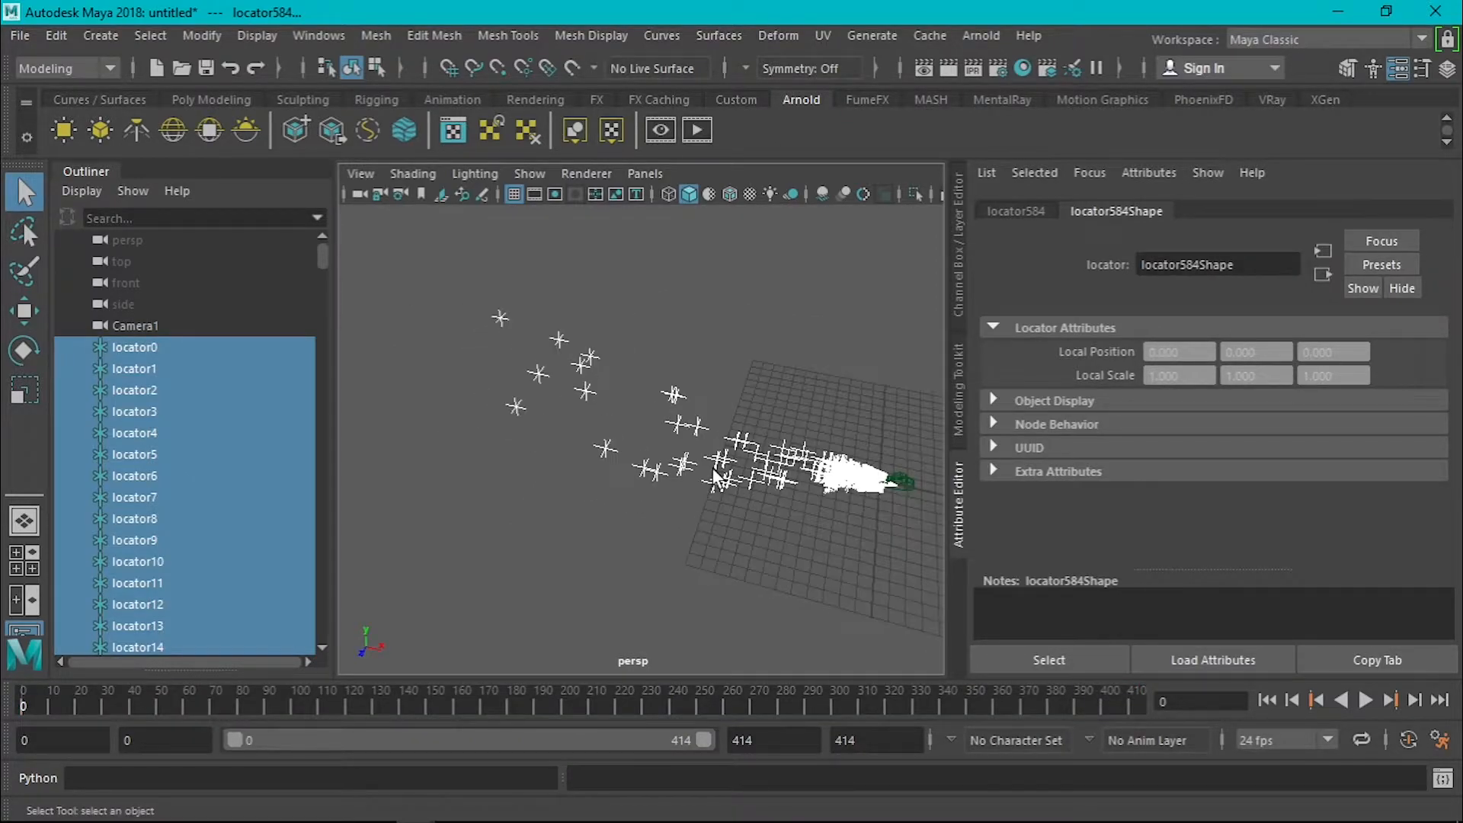
Try scaling the selected locators, and switch the viewport to look through Camera1
key(r)
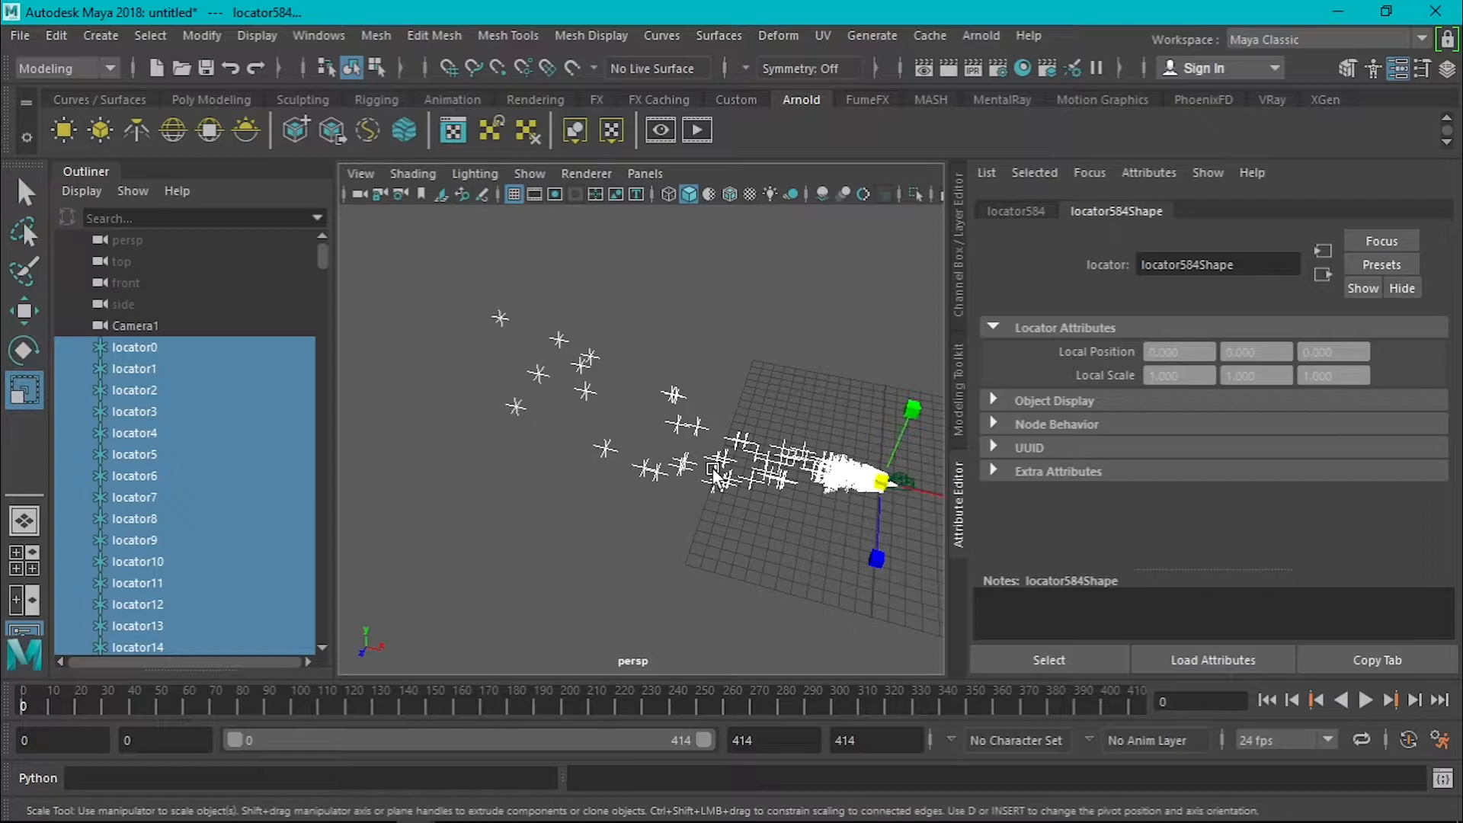
mouse_move(885, 473)
mouse_down()
mouse_move(868, 487)
mouse_move(874, 465)
mouse_up()
click(673, 172)
mouse_move(723, 195)
click(889, 196)
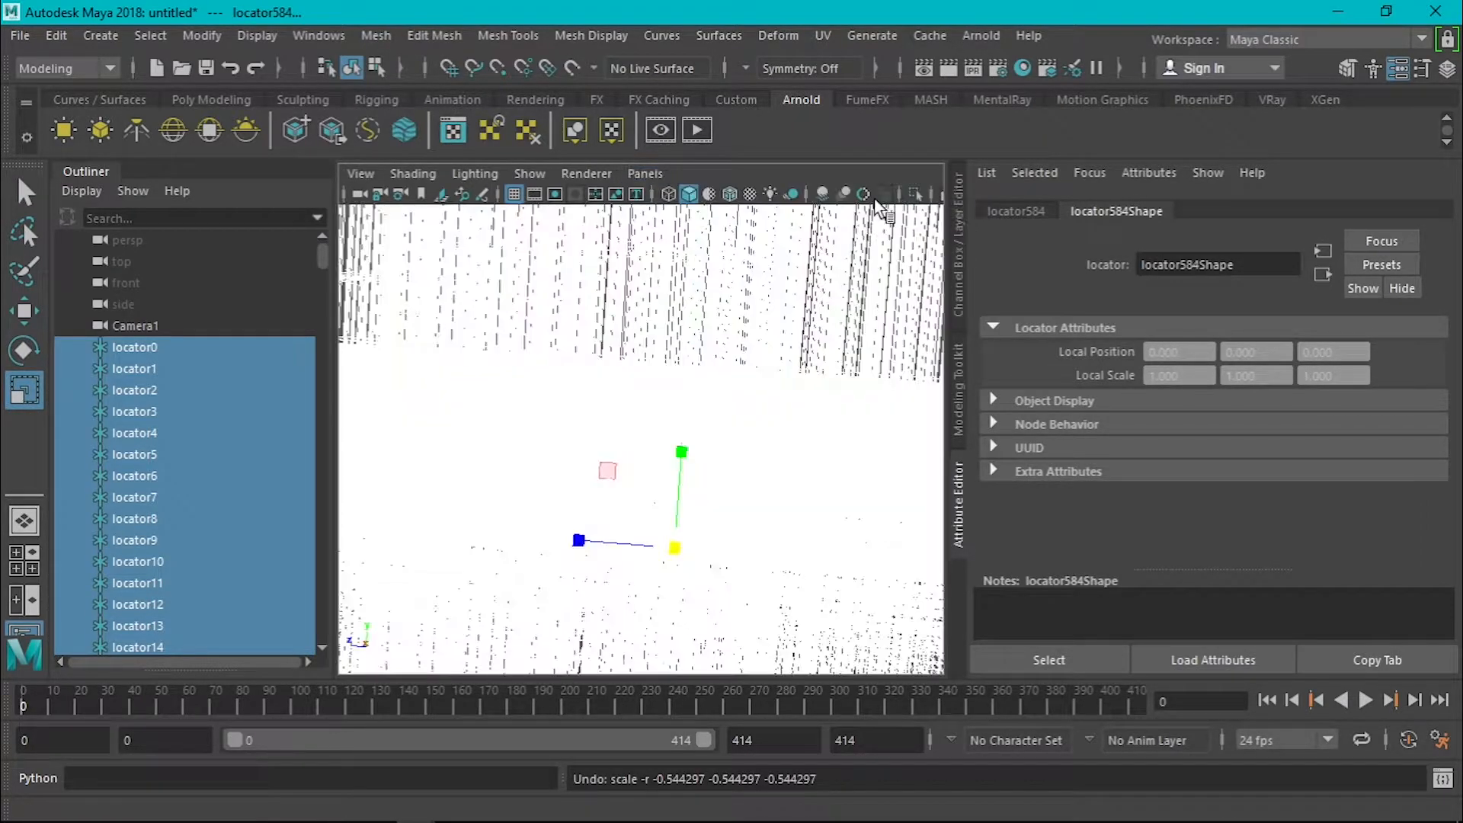
Scale the selected locators down uniformly until they appear as small crosses in the Camera1 view, and clear the selection
drag(662, 533, 349, 446)
drag(80, 139, 80, 139)
drag(678, 550, 2, 2)
drag(669, 545, 217, 529)
click(653, 342)
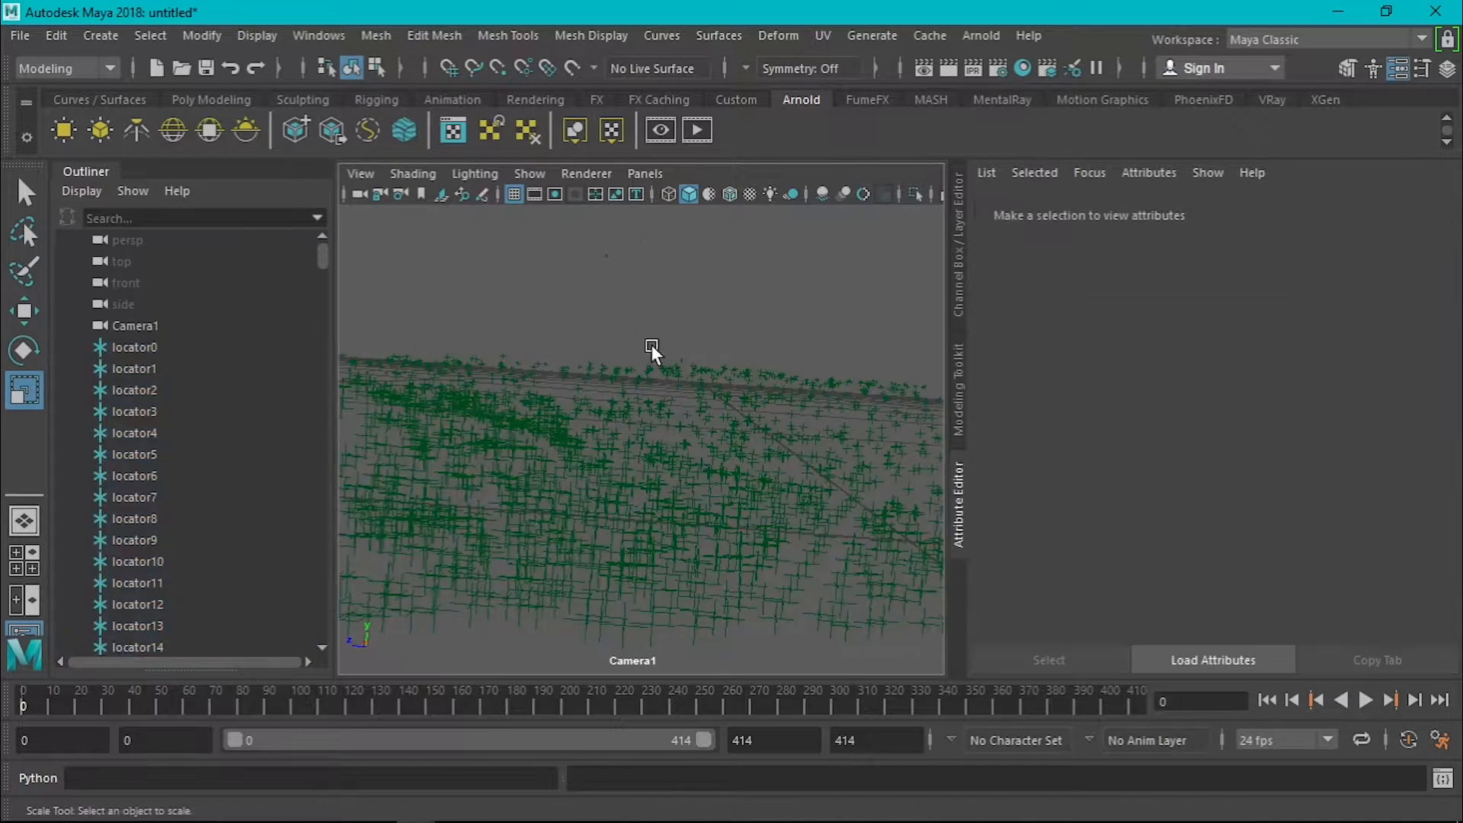
Restore the locator selection, and group all the locators under the name points
key(ctrl+z)
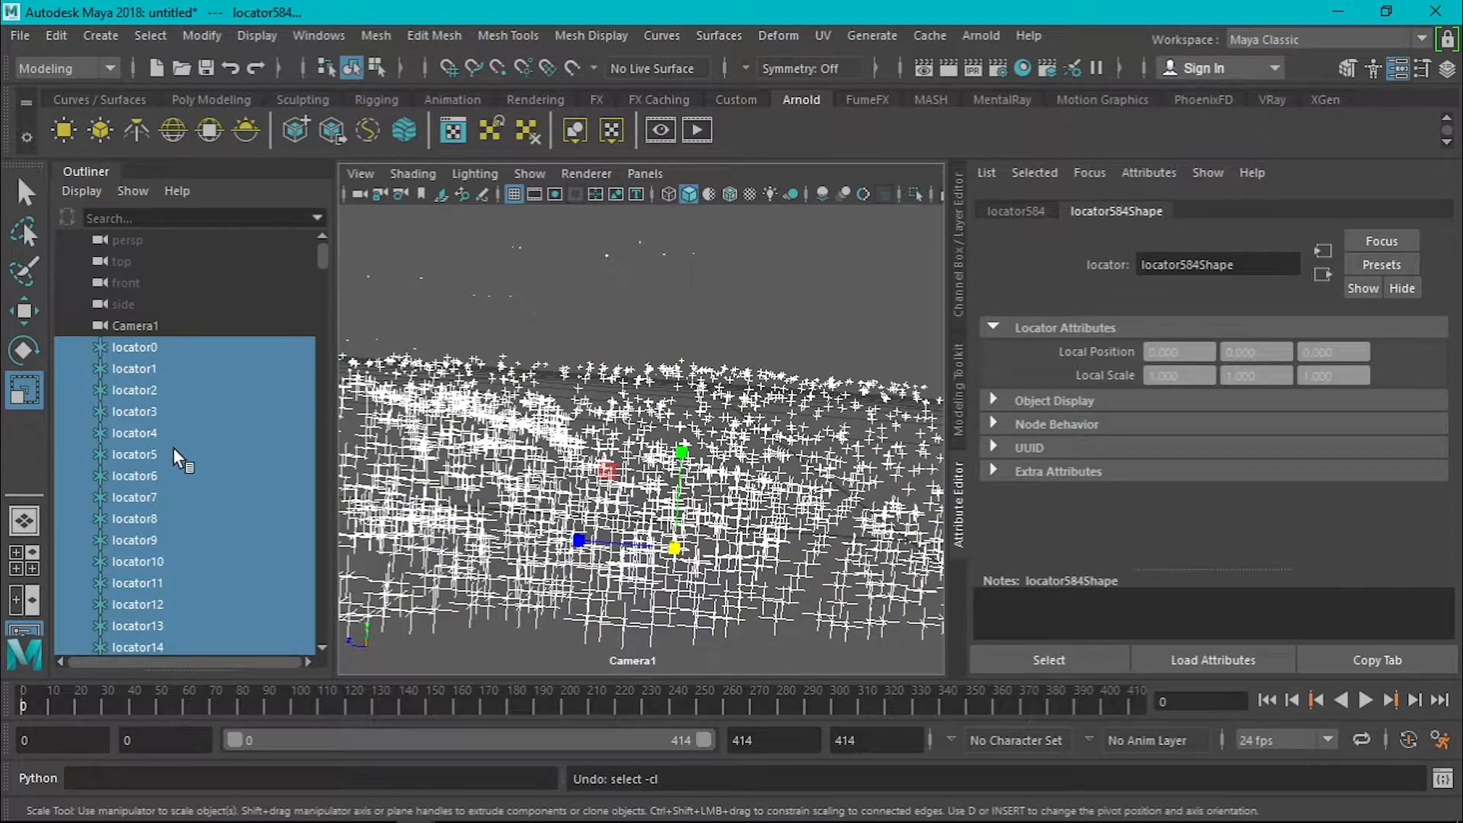
key(ctrl+g)
double_click(138, 346)
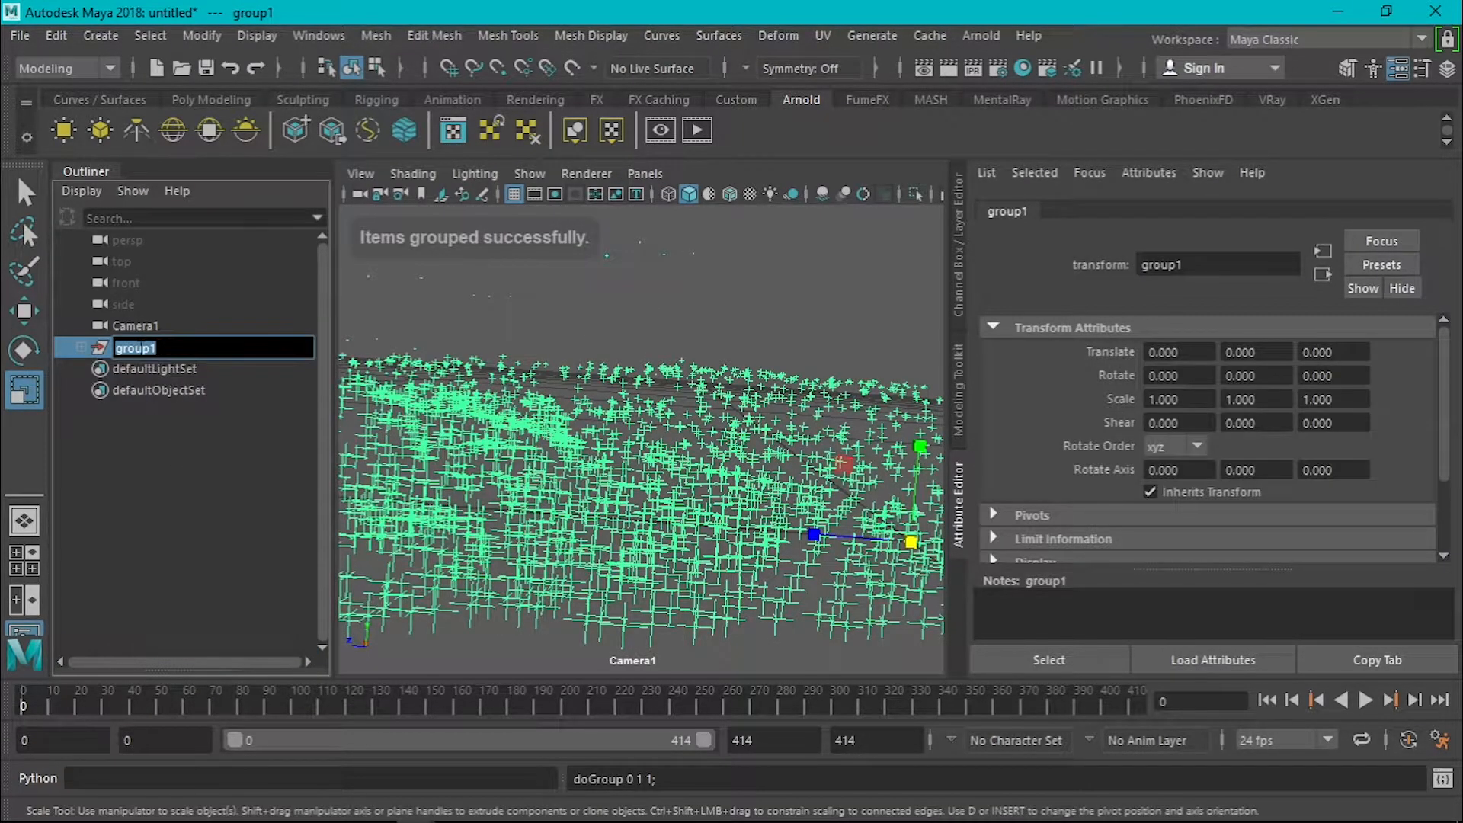
text(poin)
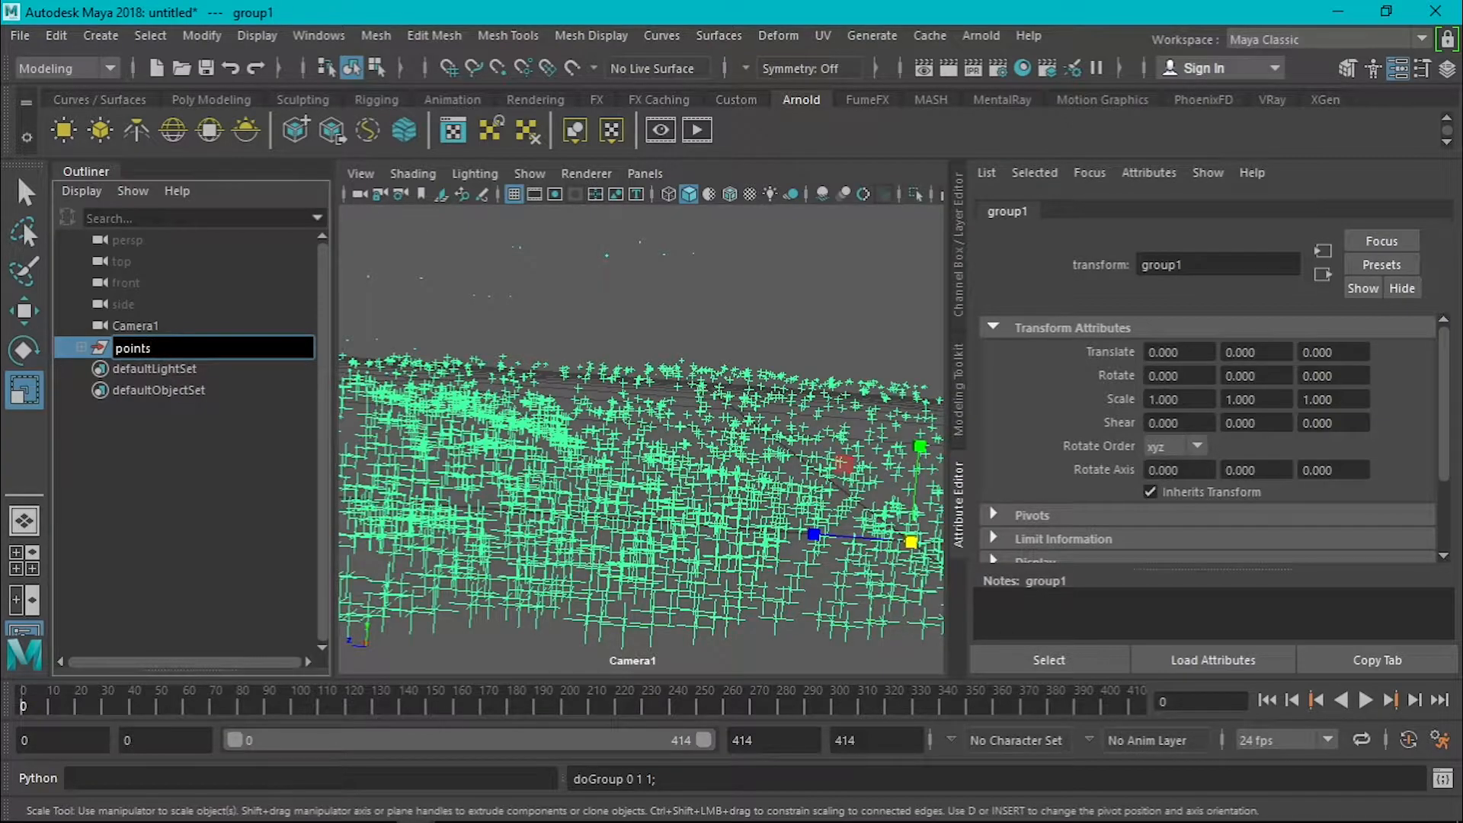
text(ts)
key(Return)
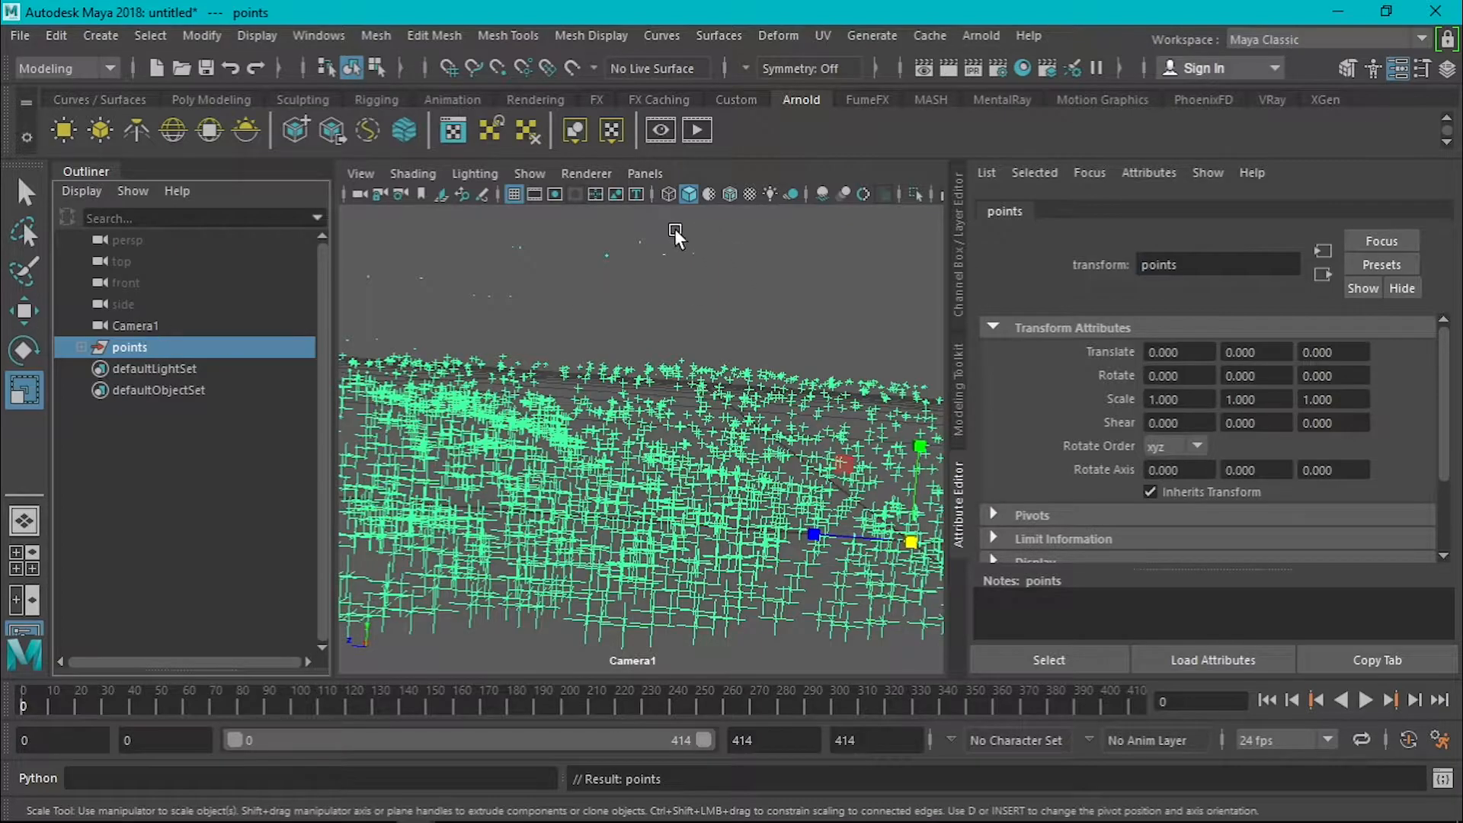
Show the resolution gate in the Camera1 view and create an image plane for Camera1 in its Environment attributes
click(649, 300)
click(555, 195)
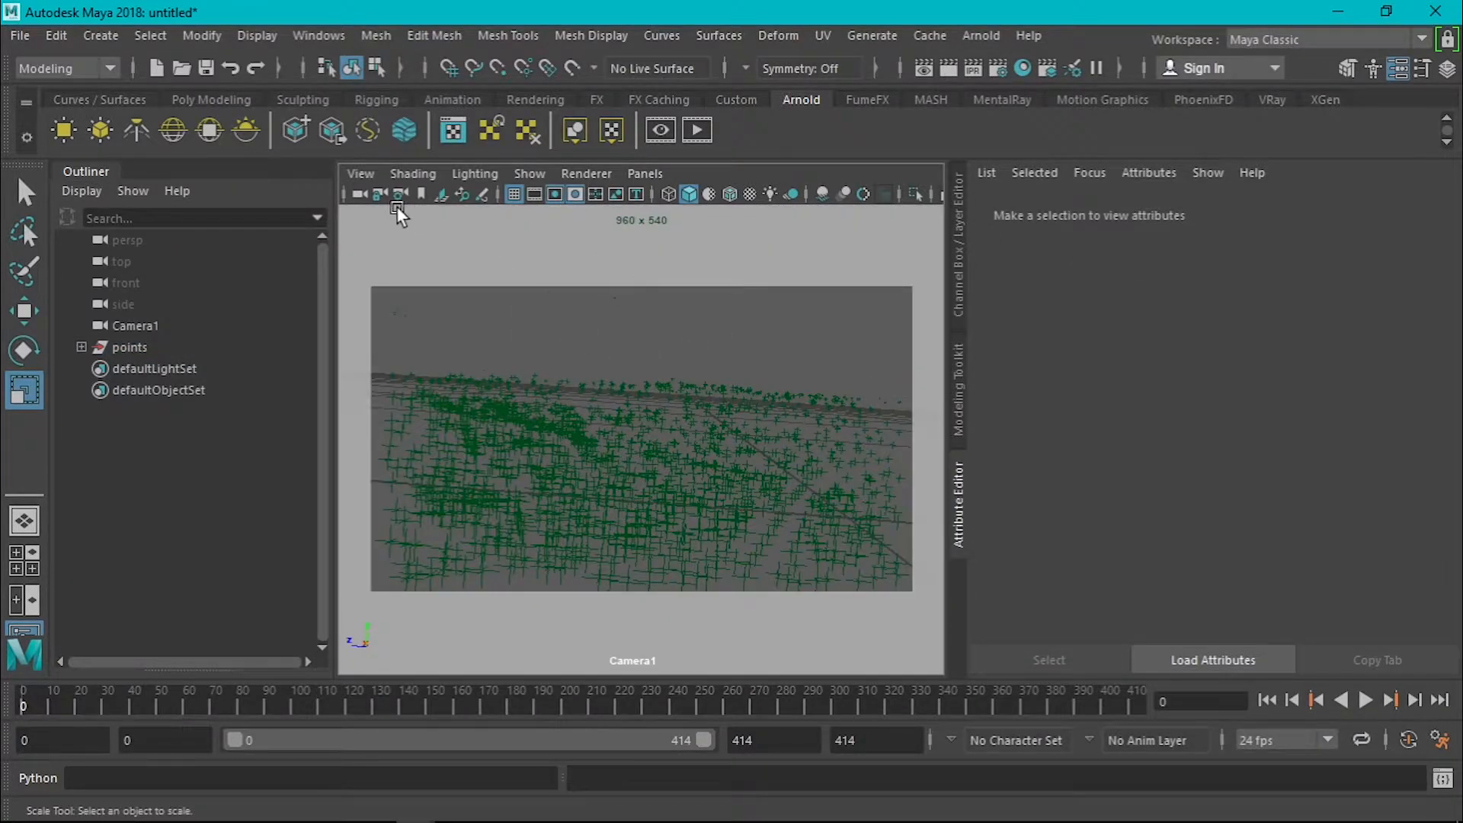
click(376, 195)
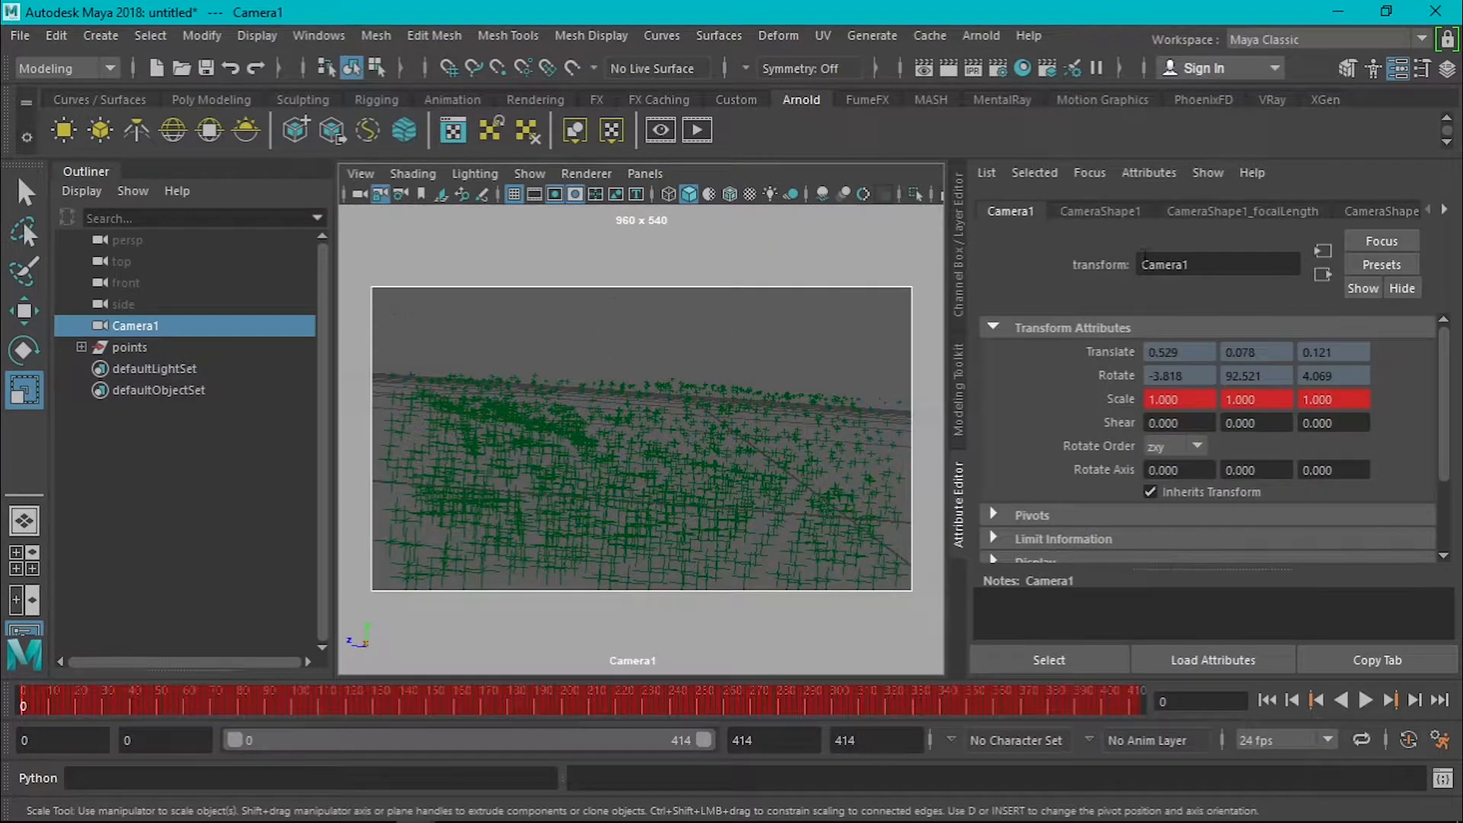
click(1099, 211)
scroll(1096, 427, down, 10)
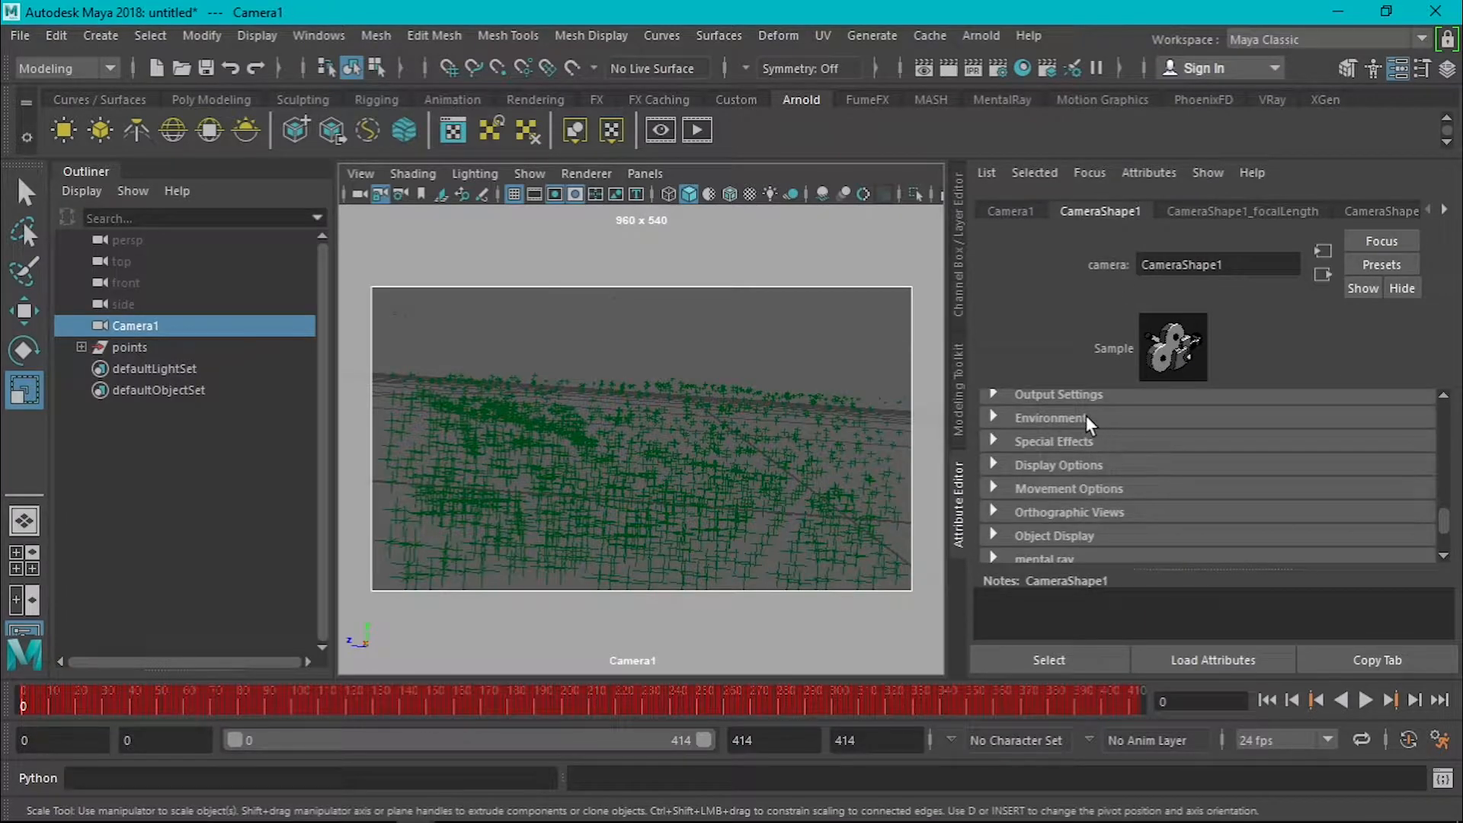
click(1089, 421)
click(1214, 473)
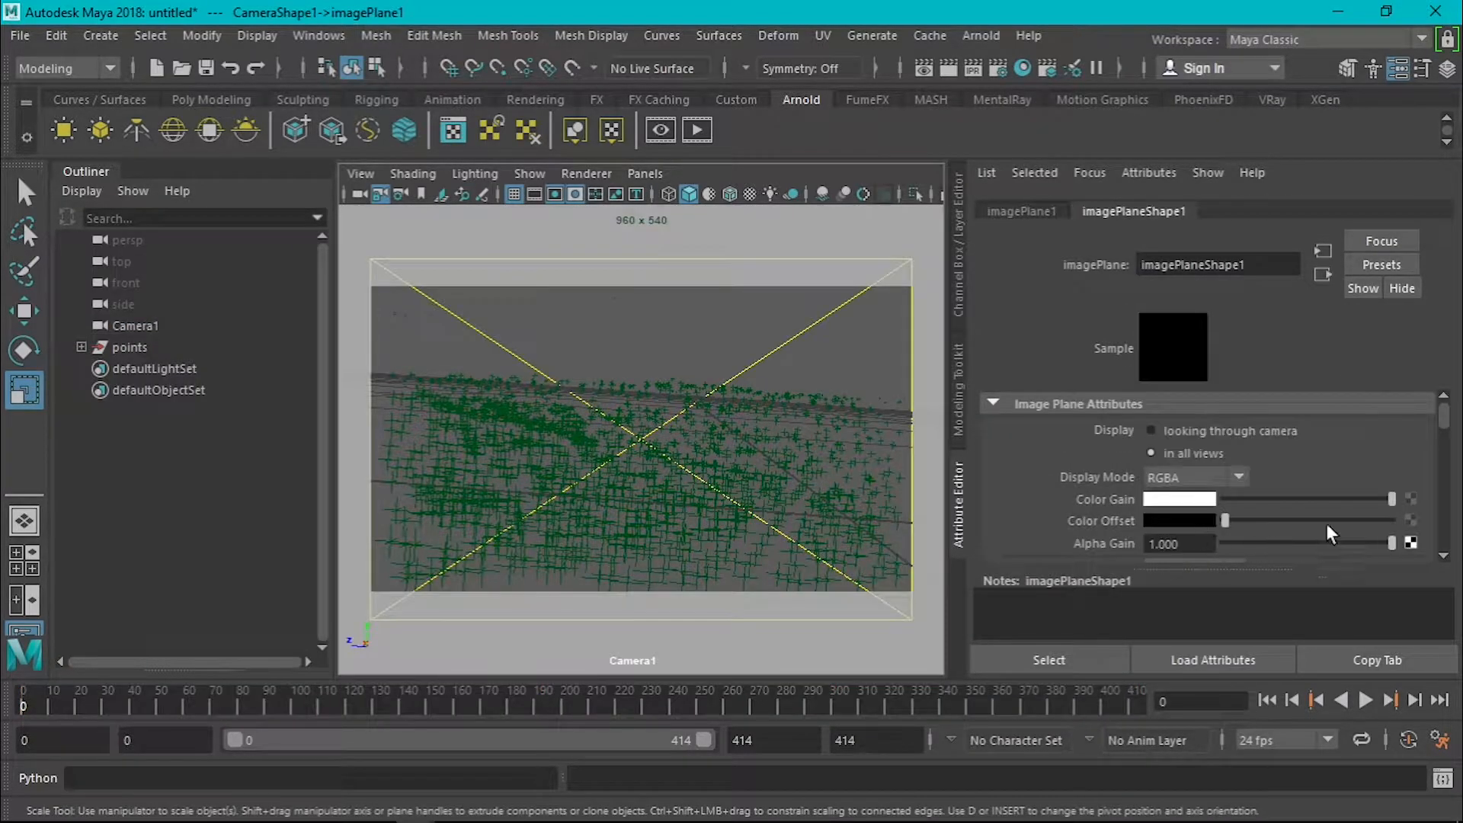
Load VFx_shot000.tif from E:\comp\vfx_shot into the image plane as an image sequence
scroll(1339, 529, down, 3)
click(1379, 491)
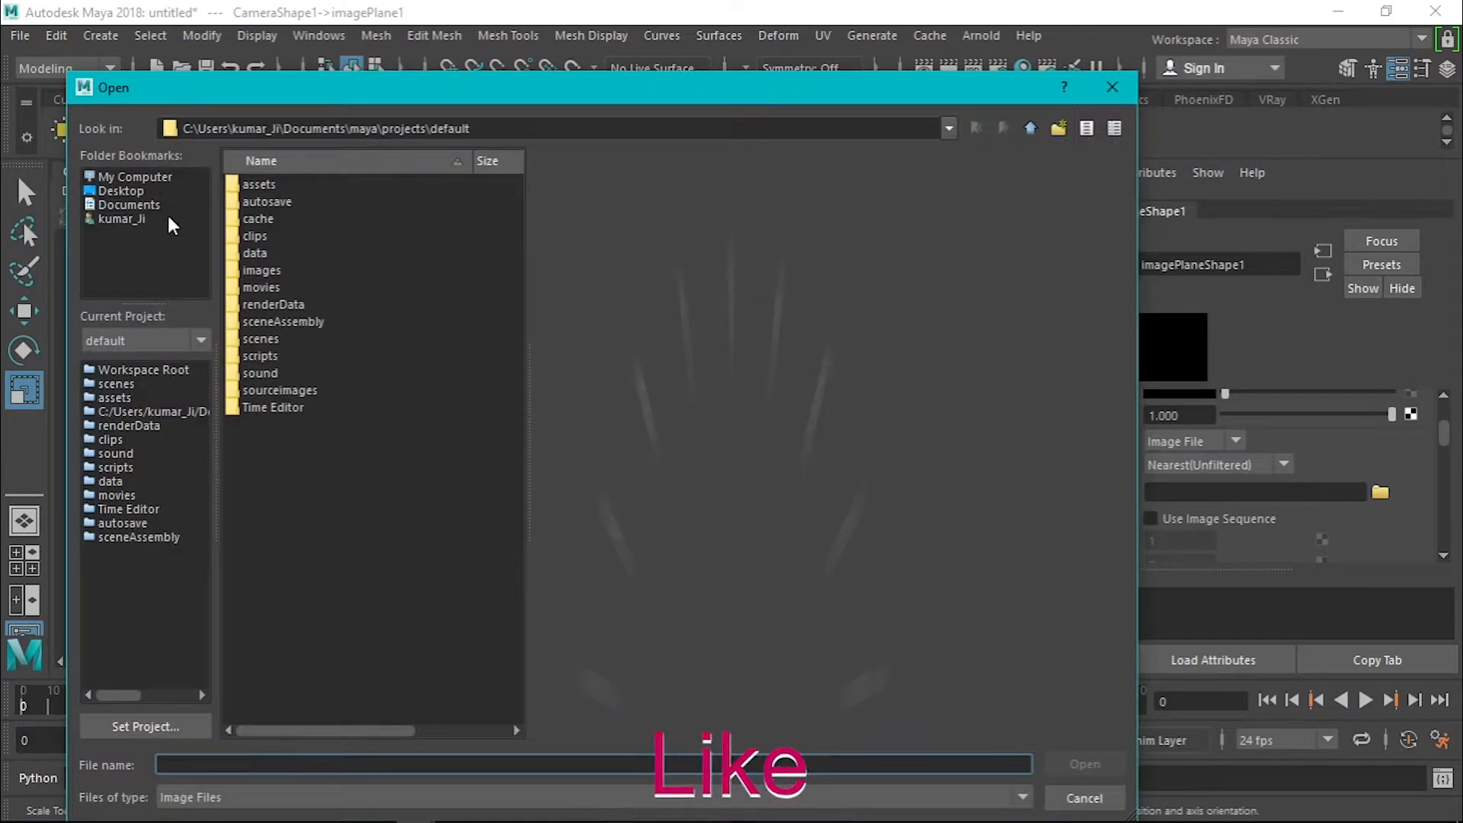
click(149, 178)
double_click(232, 218)
click(240, 221)
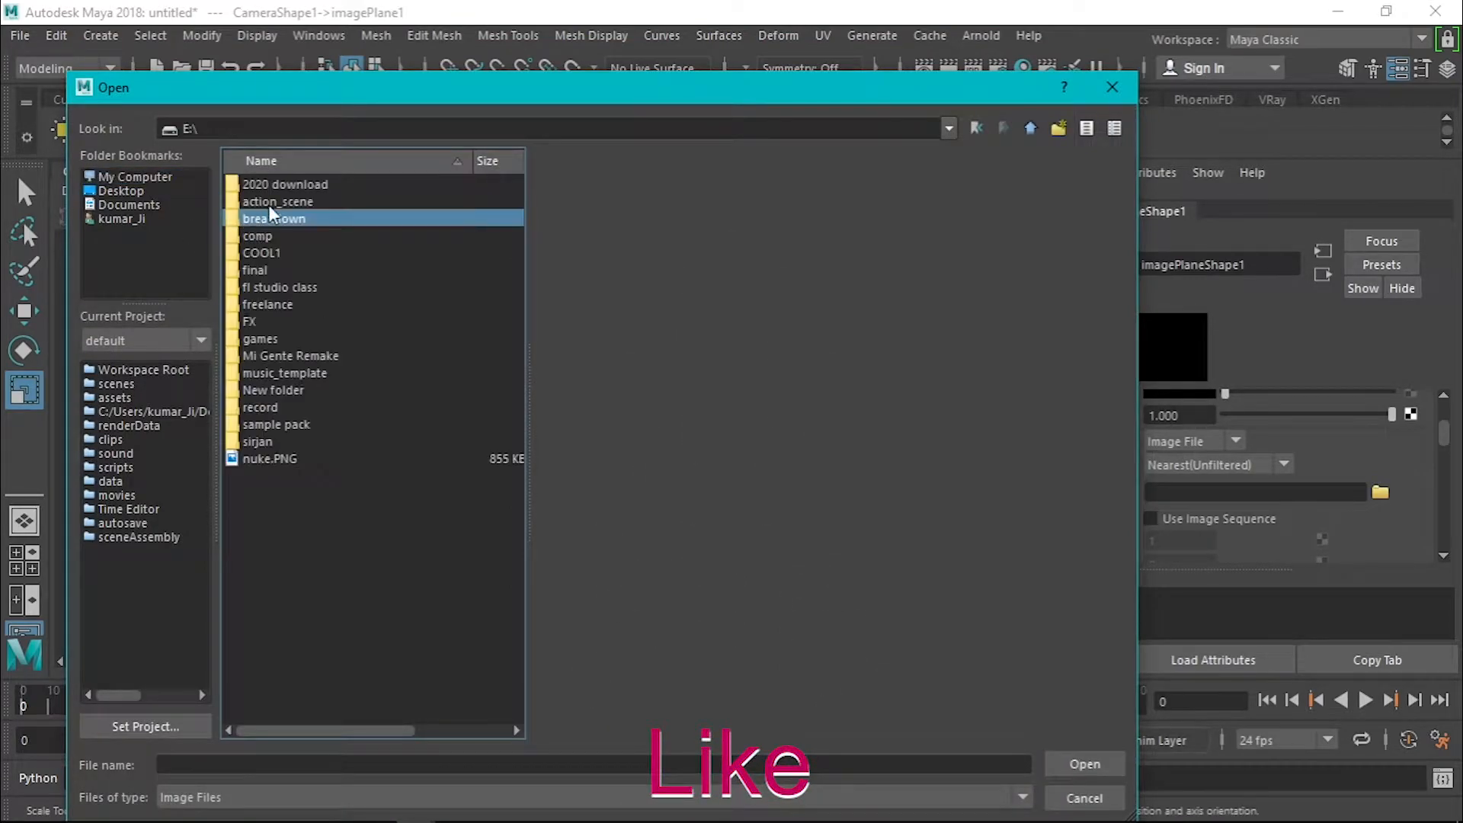
double_click(272, 236)
double_click(275, 253)
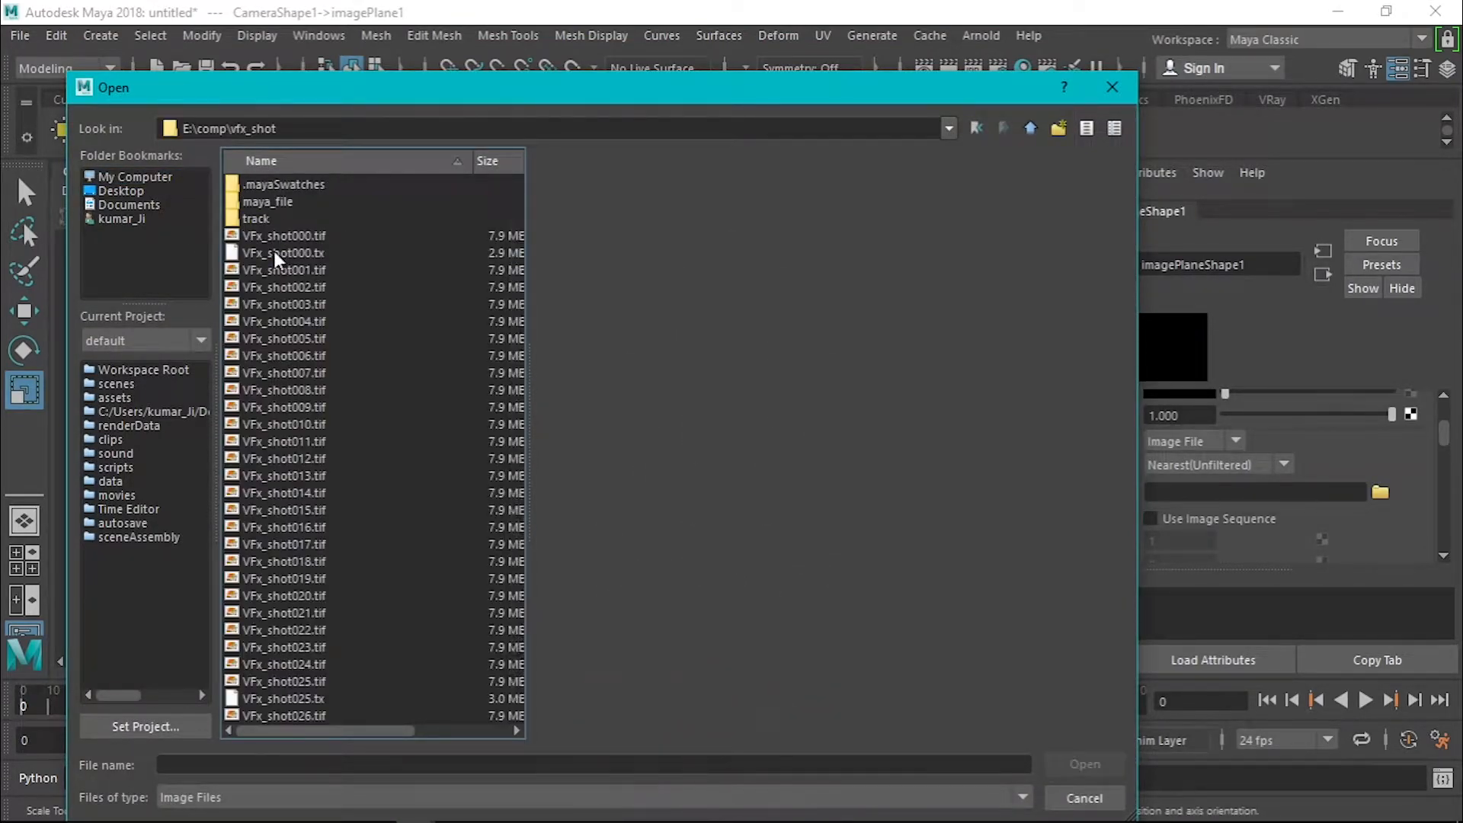
click(282, 236)
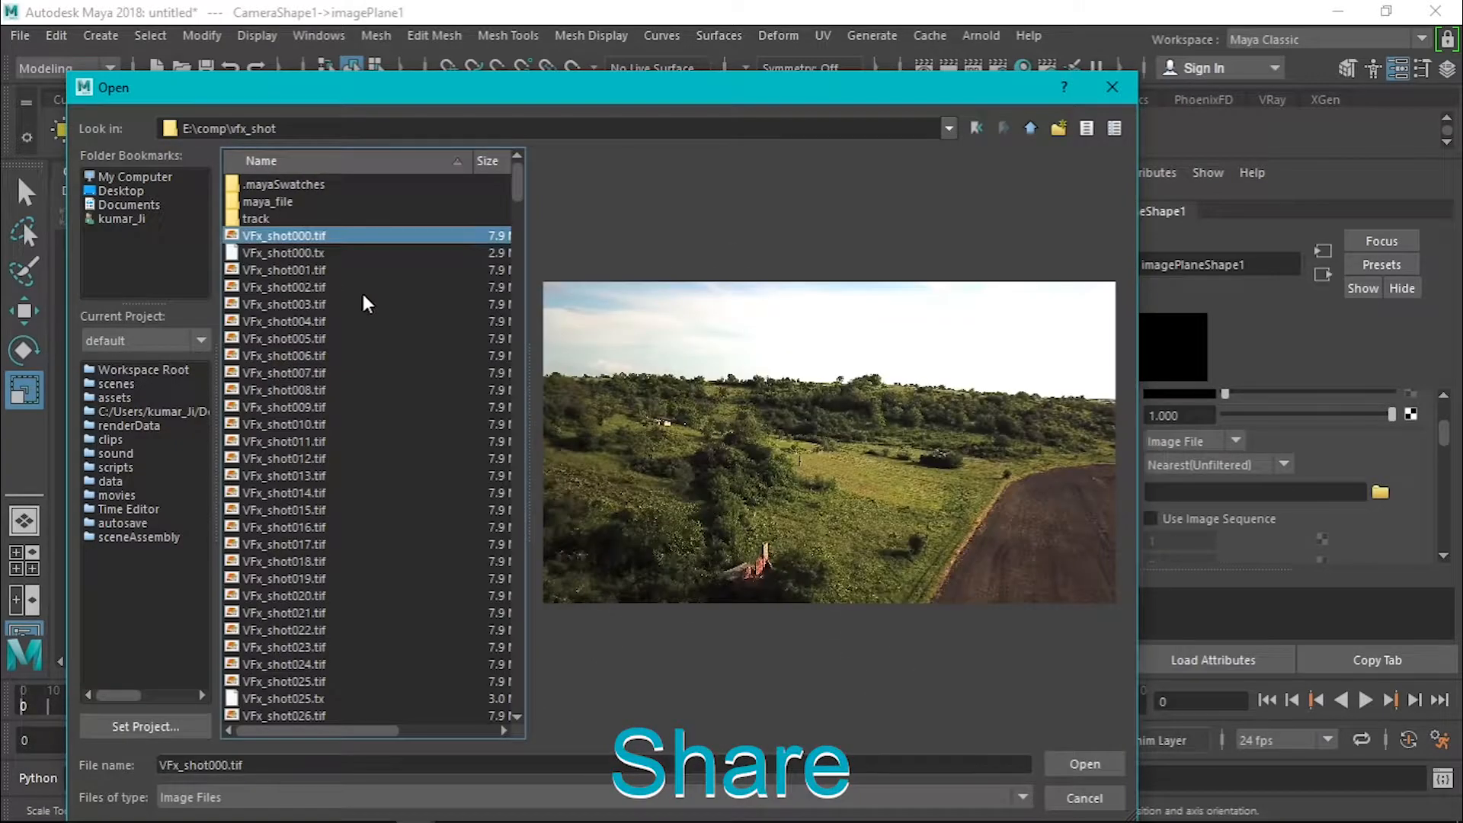
click(1076, 762)
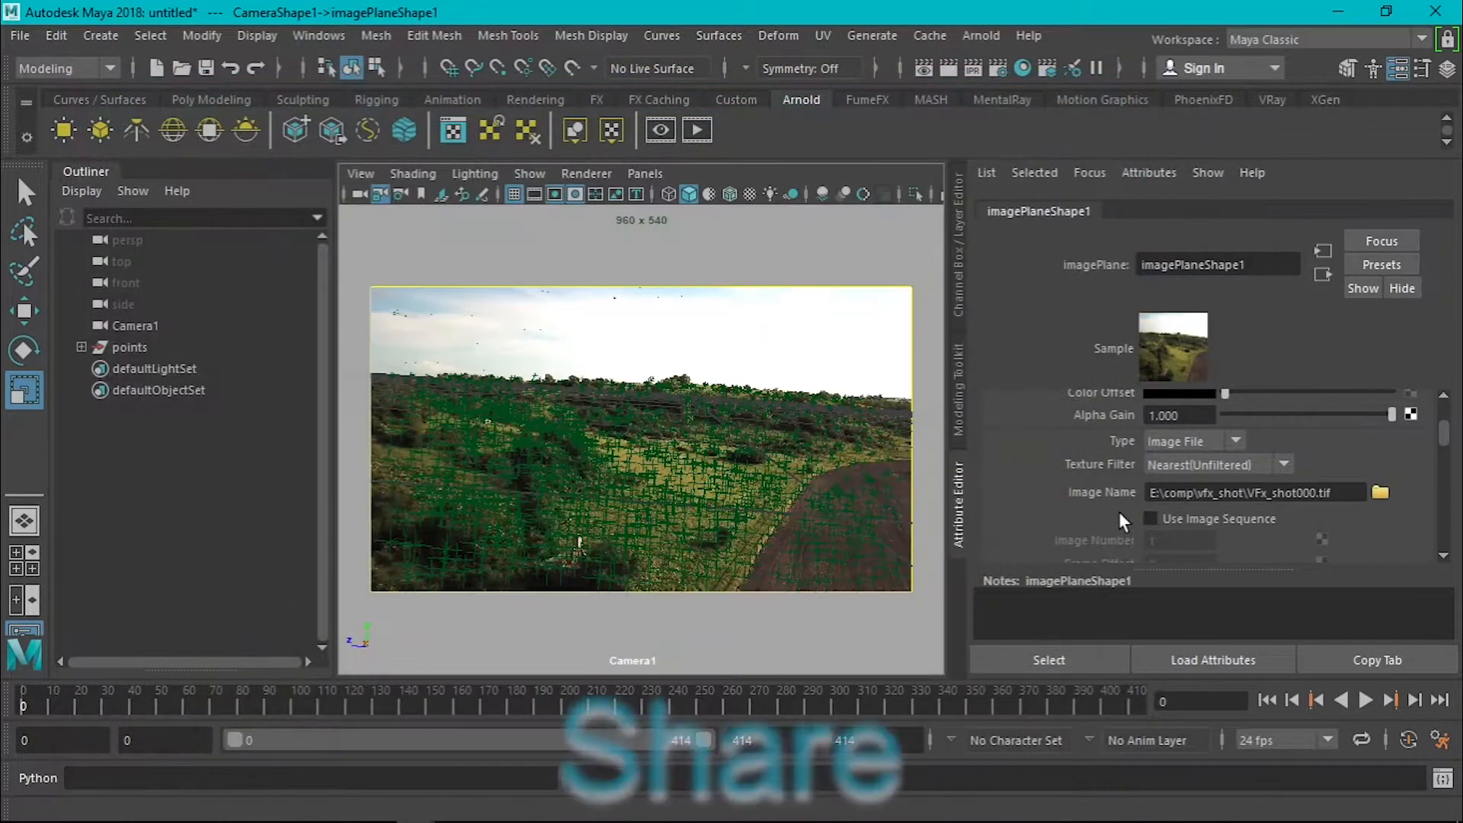
Scrub and play the footage to check the locators against the image sequence, and return to frame 0
mouse_move(70, 692)
mouse_down()
mouse_move(135, 701)
mouse_move(53, 704)
mouse_up()
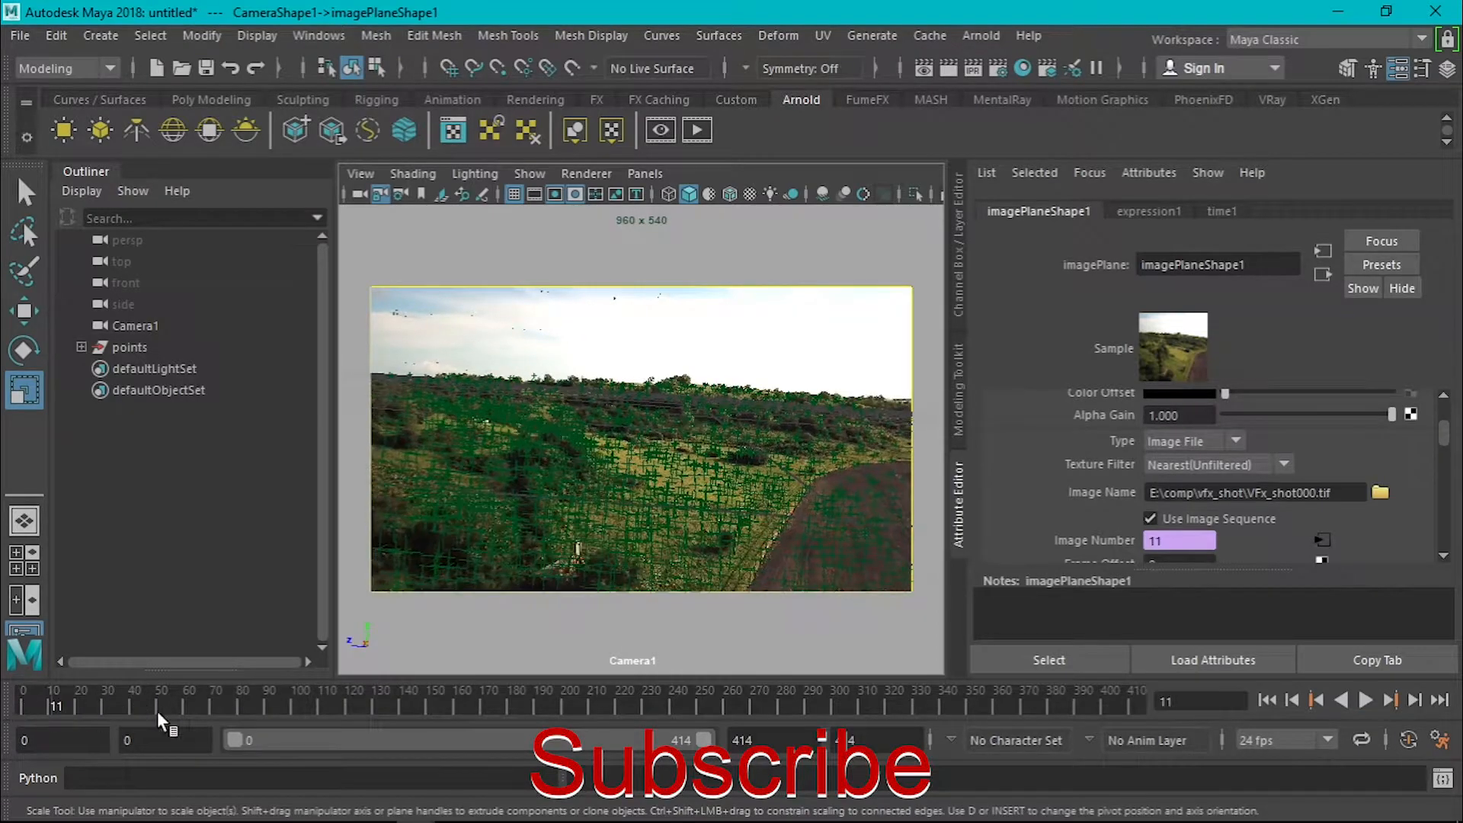
click(1368, 698)
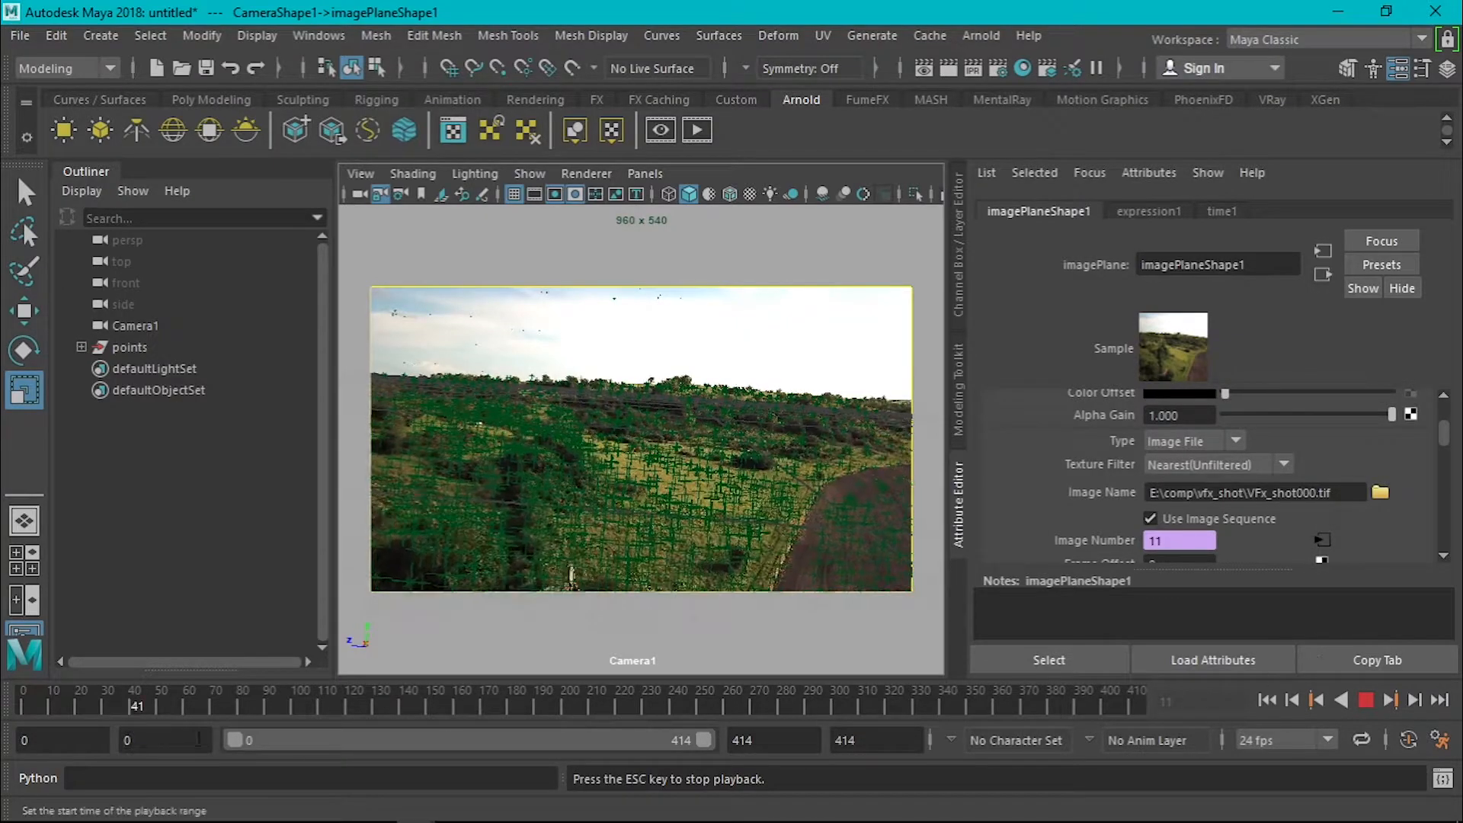
click(1364, 700)
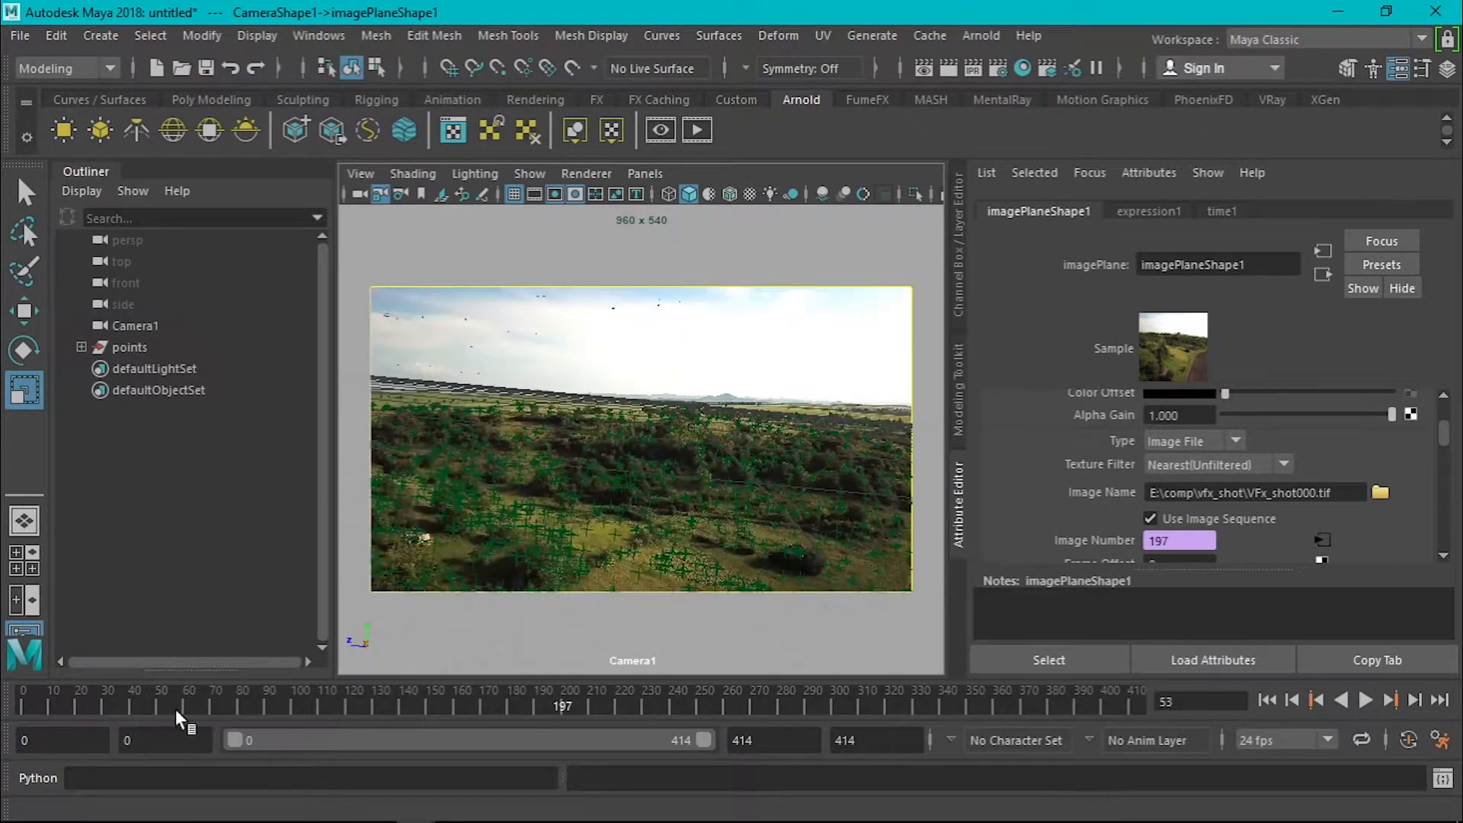
click(21, 705)
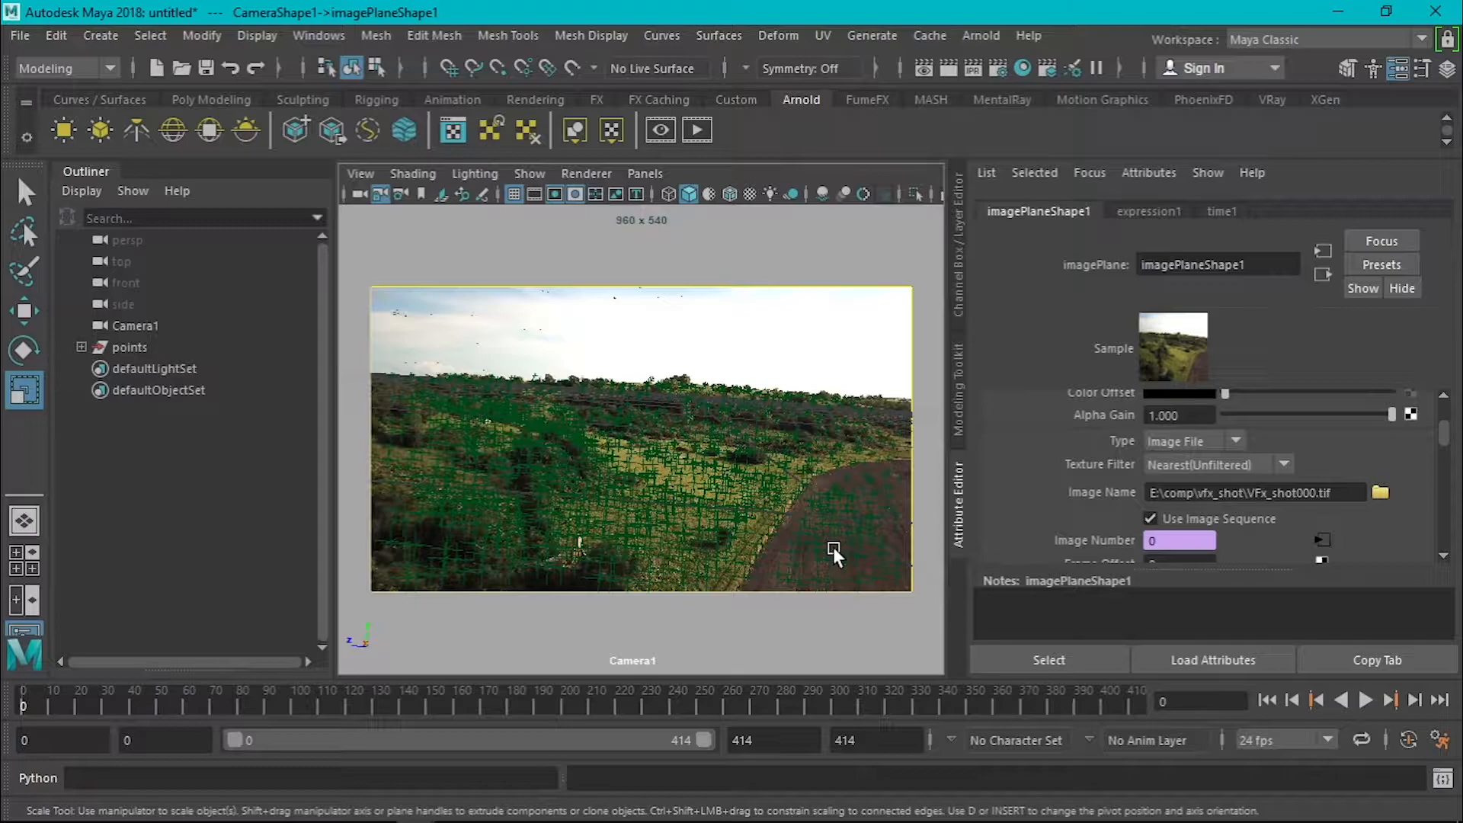
Switch the viewport back to the persp camera, and frame and orbit around one of the tracking locators
click(645, 174)
mouse_move(686, 195)
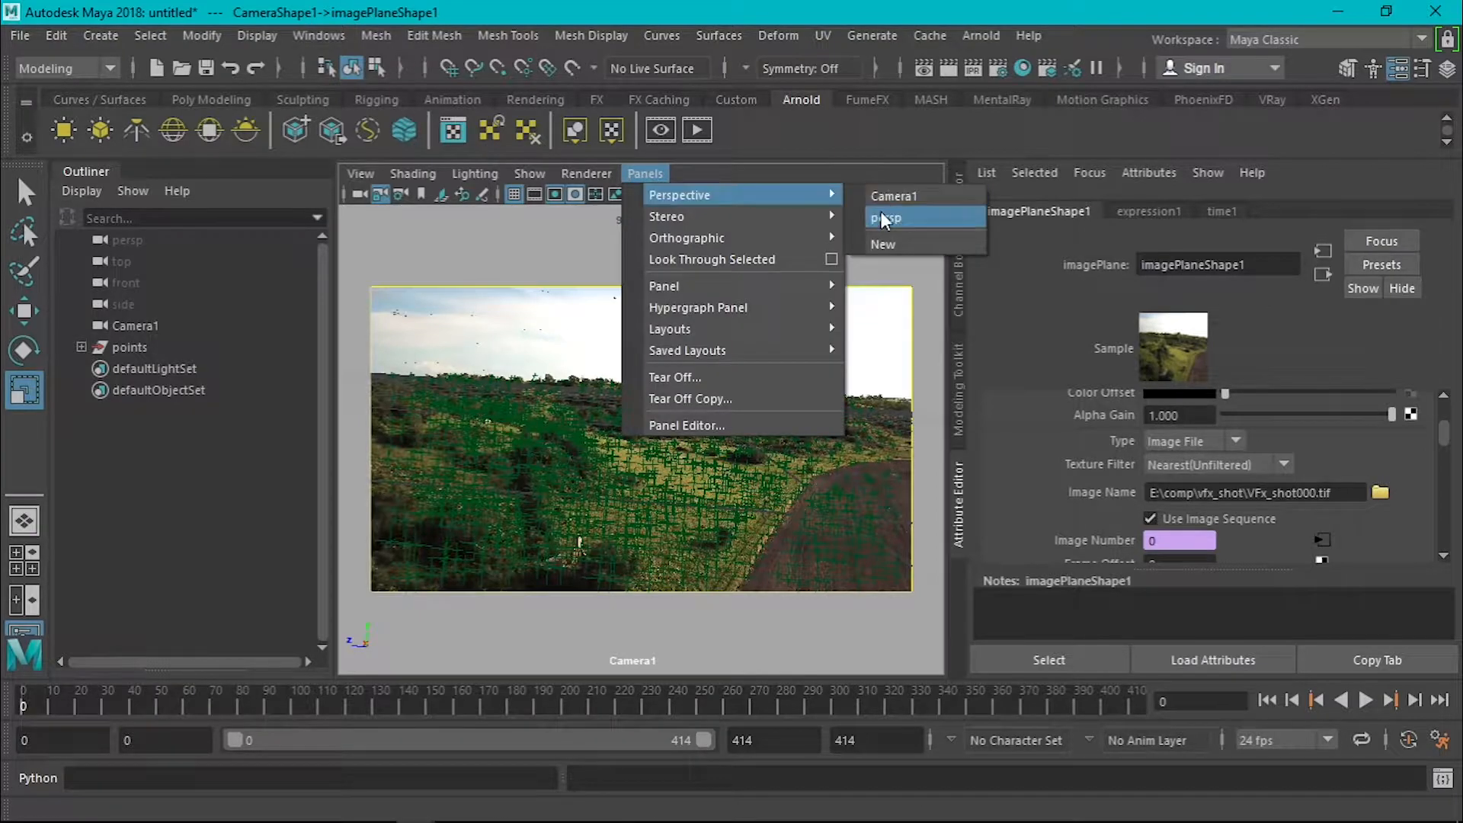
click(884, 220)
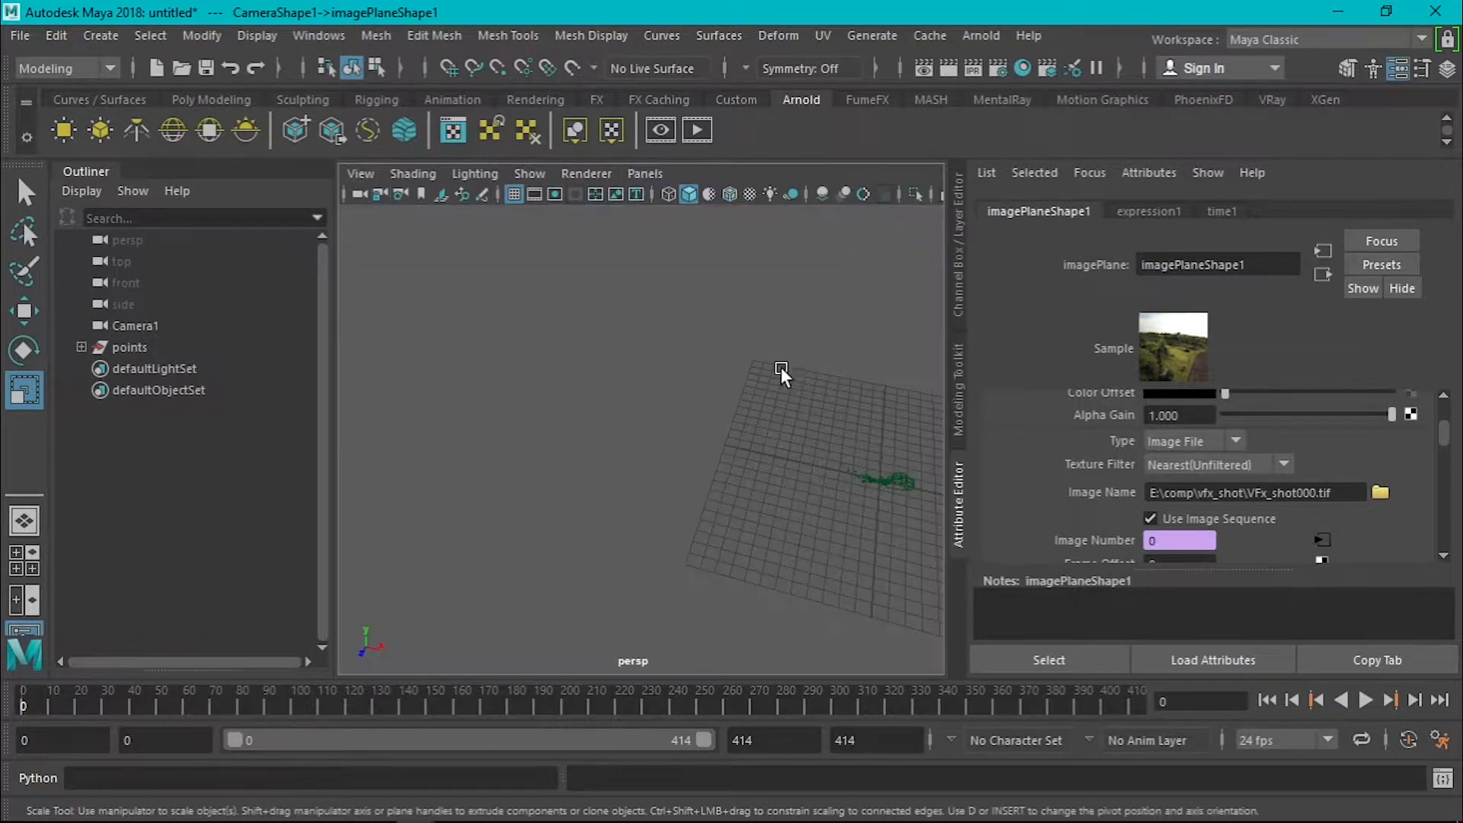
click(811, 476)
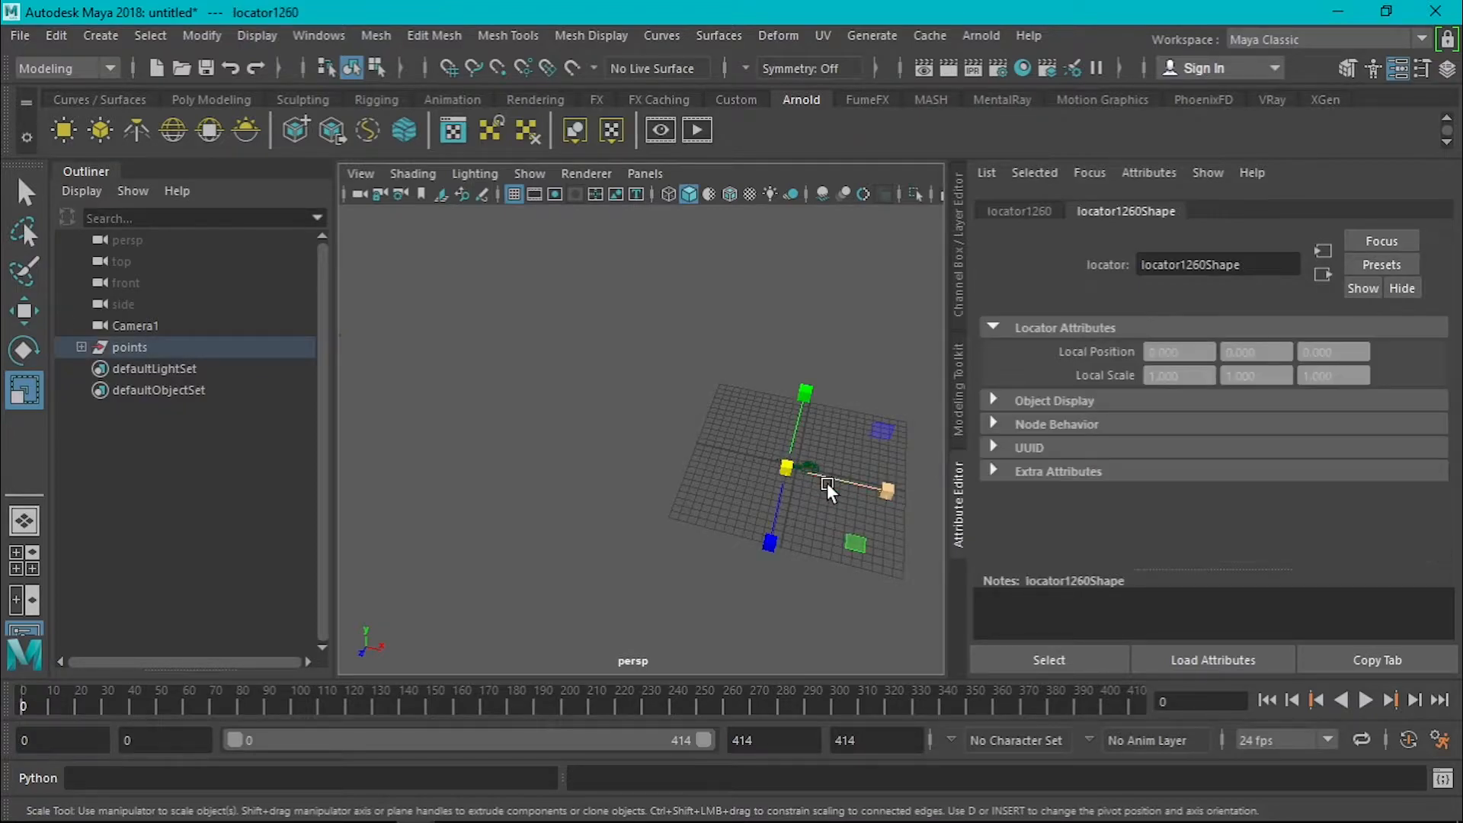
key(f)
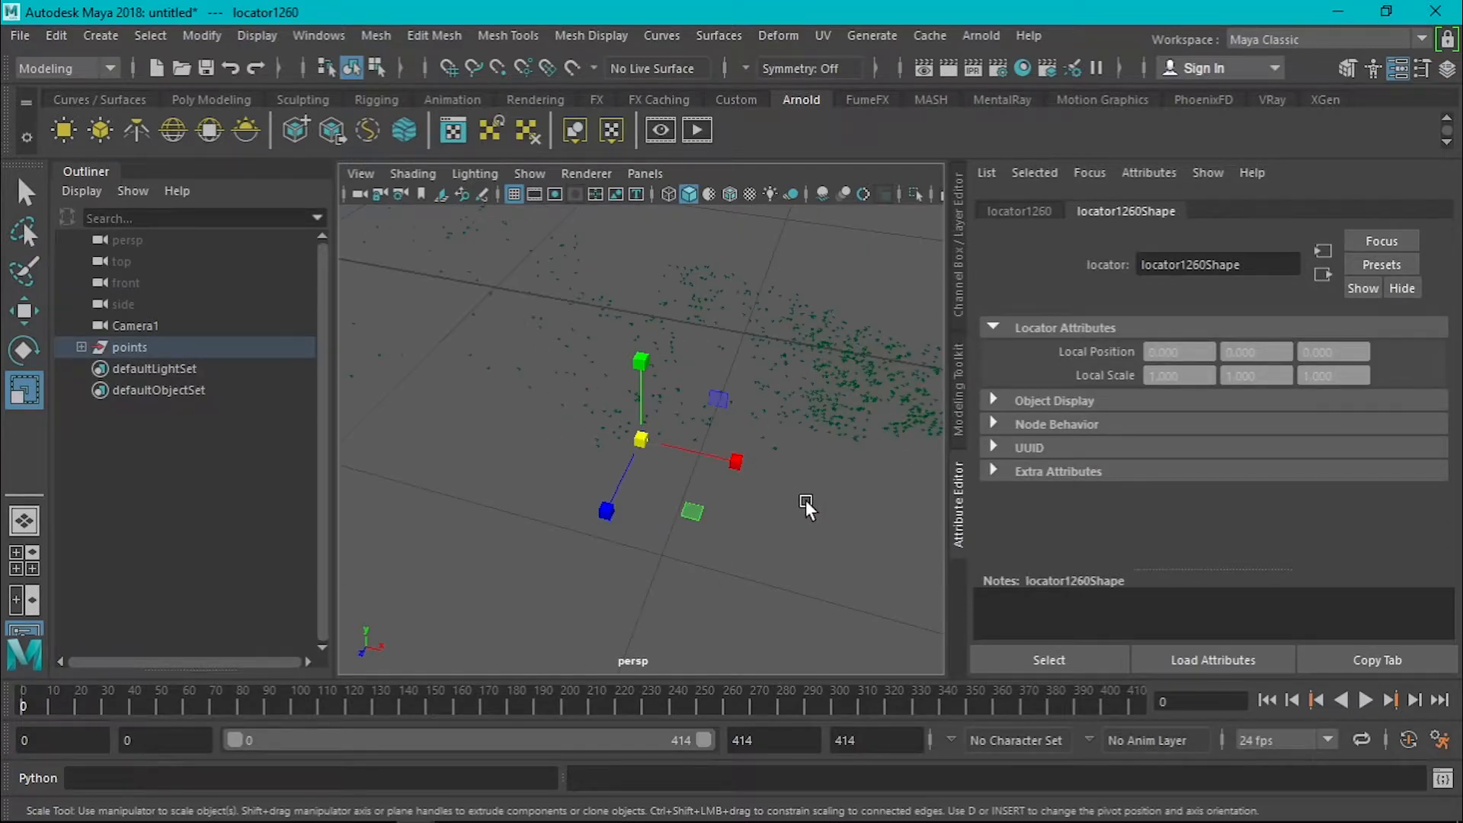
alt+drag(788, 492, 565, 513)
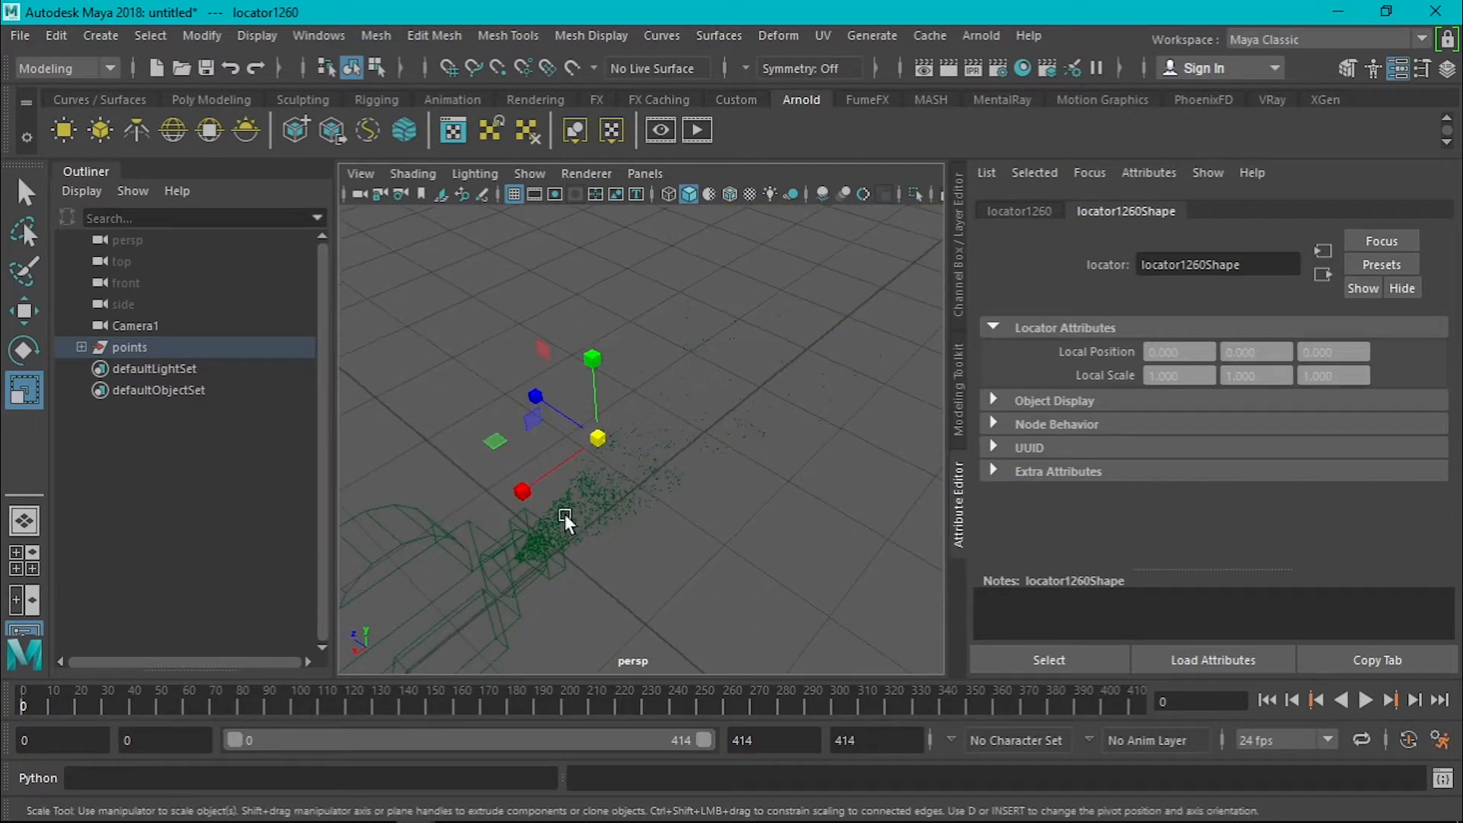
Create a polygon plane beneath the locators and raise it to a Translate Y of 0.025
click(207, 100)
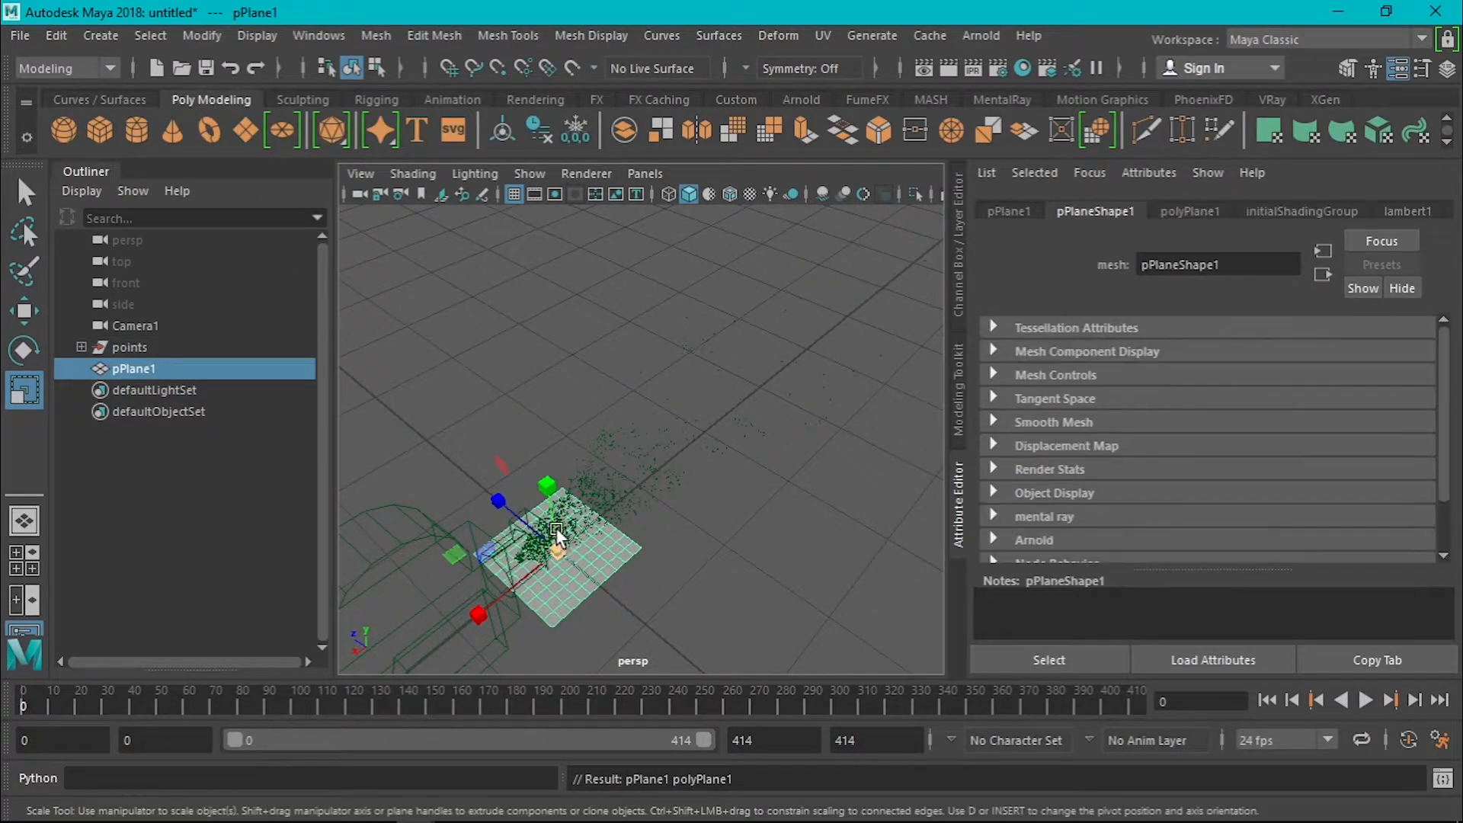
key(w)
drag(560, 532, 544, 485)
Split the workspace into two side-by-side views showing persp and Camera1, with the plane's channel values displayed
click(25, 601)
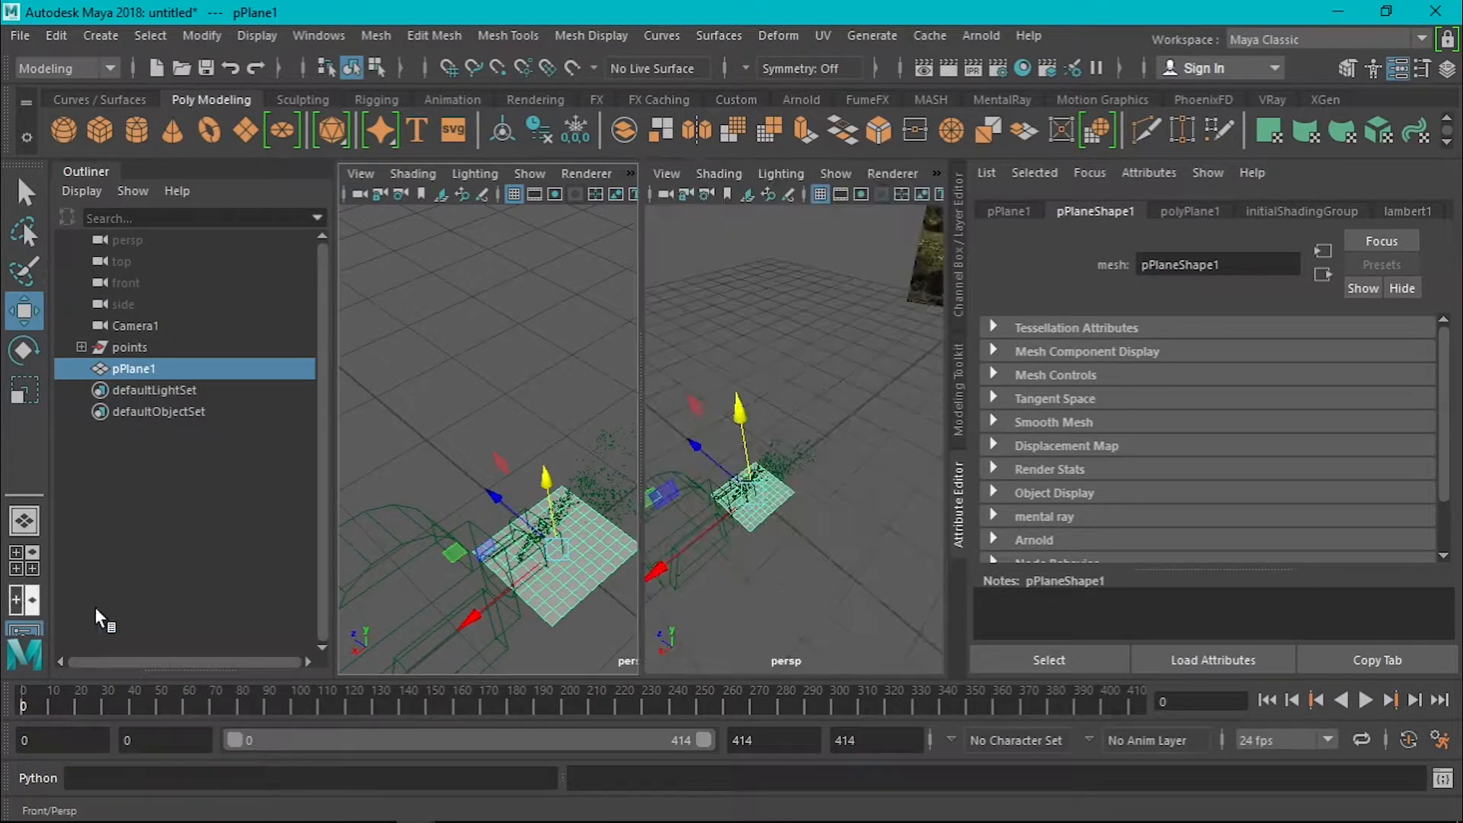
click(962, 249)
click(1053, 174)
click(1143, 195)
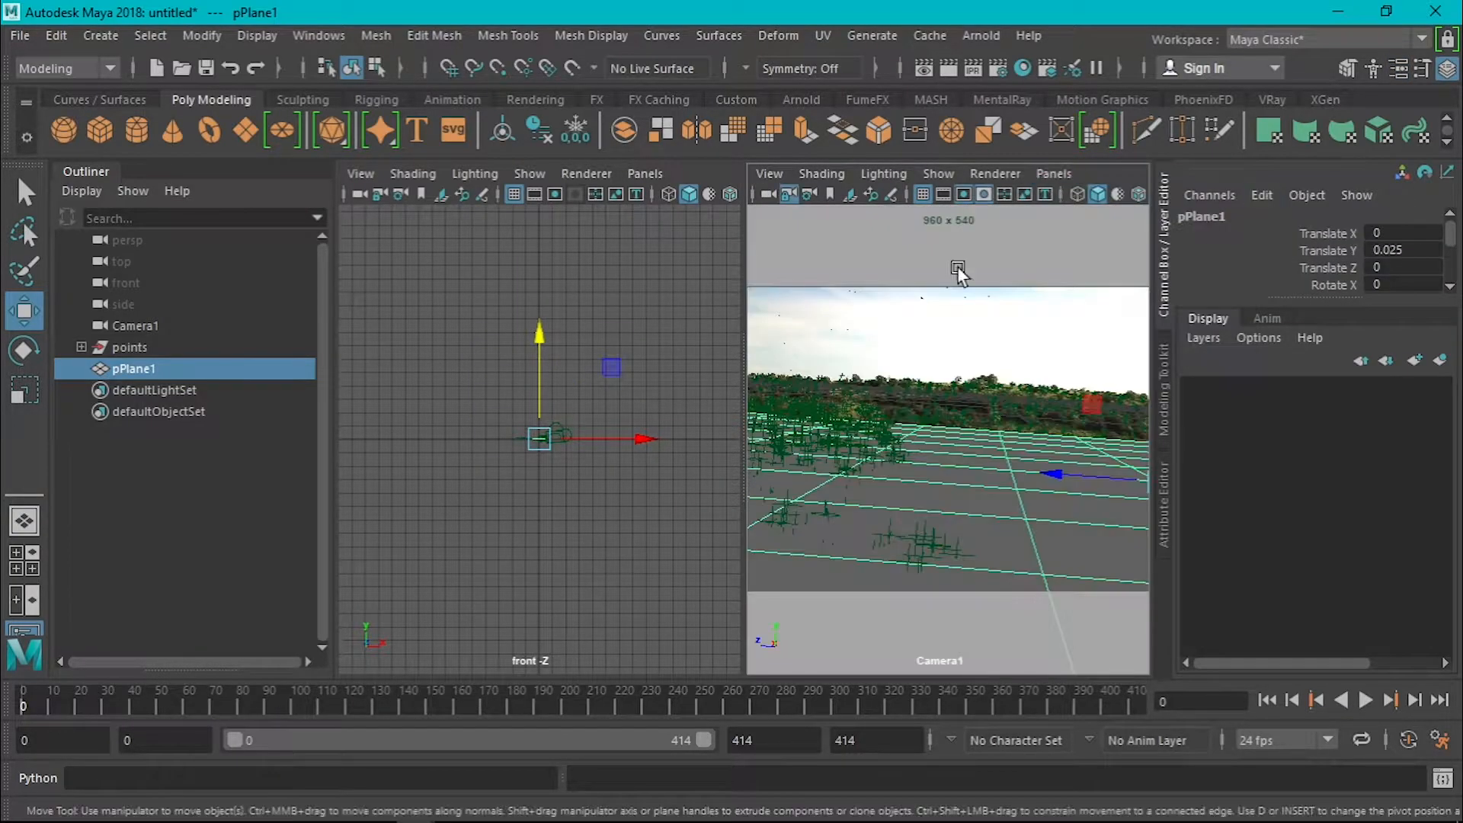
click(644, 174)
mouse_move(674, 197)
click(907, 217)
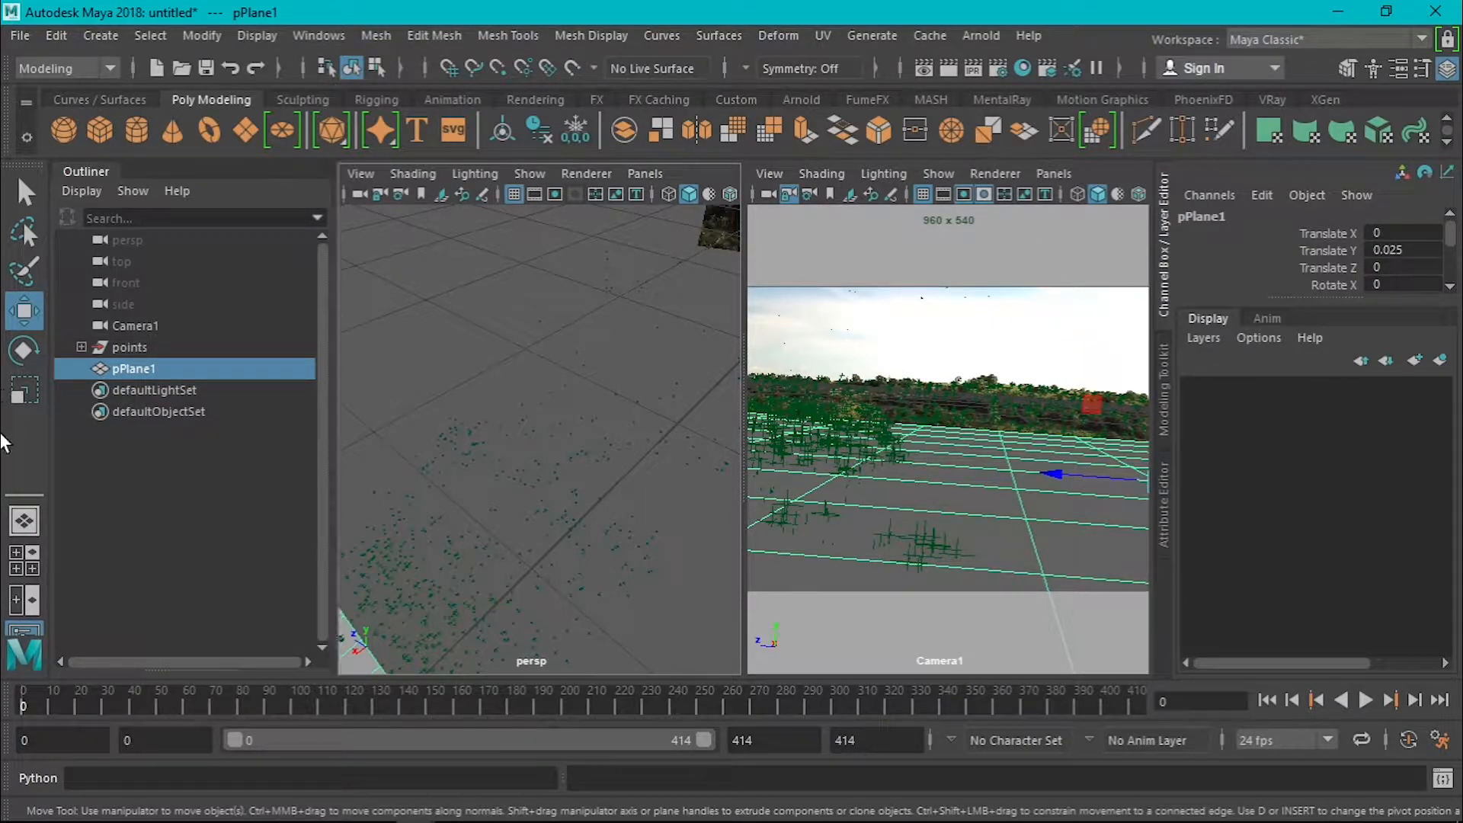
Collapse the Outliner and widen the Camera1 view beside the persp view
click(107, 172)
drag(610, 376, 512, 385)
scroll(430, 430, down, 5)
alt+drag(227, 533, 145, 525)
Scale the ground plane uniformly to about 0.114 and lower it to a Translate Y of about -0.013
key(e)
key(r)
key(w)
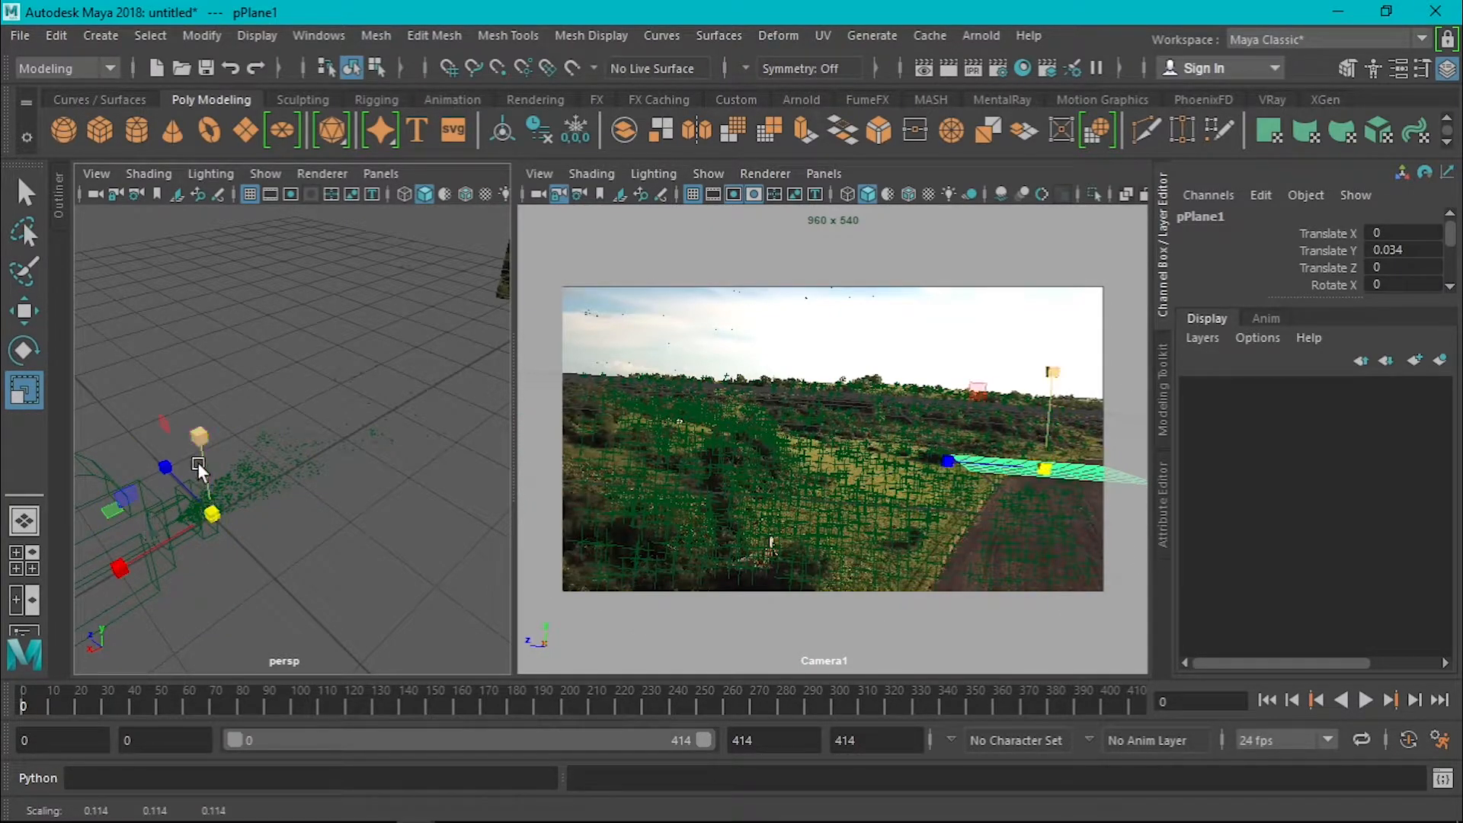
mouse_move(202, 464)
mouse_down()
mouse_move(212, 538)
mouse_move(232, 521)
mouse_move(168, 482)
mouse_move(209, 477)
mouse_up()
scroll(221, 523, up, 5)
key(f)
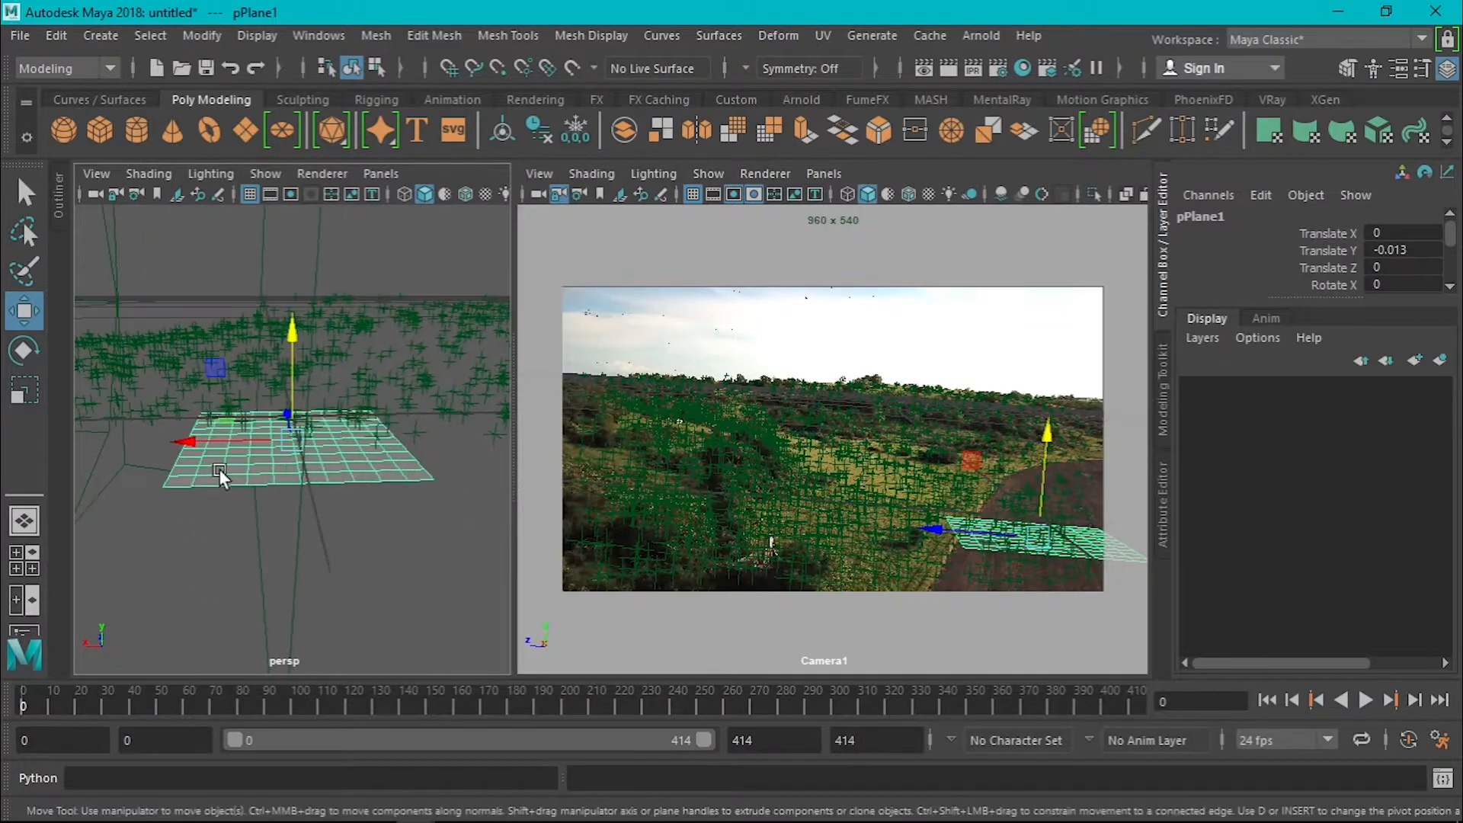
Raise the plane to Translate Y 0.004, tilt it to Rotate X -6.446 and shift it to Translate Z 0.117
mouse_move(285, 368)
mouse_down()
mouse_move(281, 317)
mouse_move(294, 367)
mouse_move(294, 349)
mouse_up()
key(e)
key(w)
alt+drag(295, 415, 456, 539)
drag(252, 396, 78, 325)
alt+middle_drag(229, 395, 251, 460)
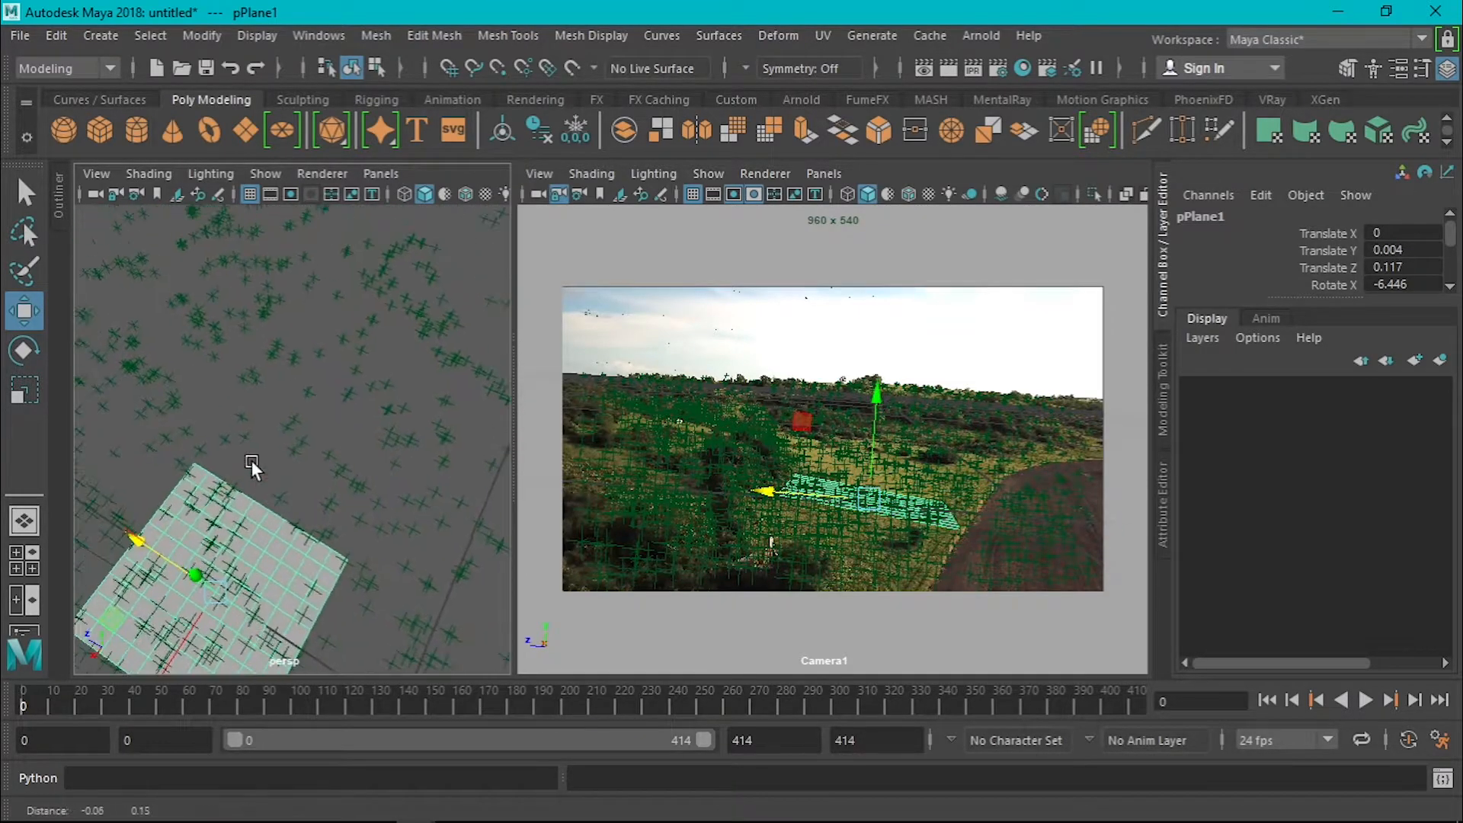
Move the plane among the locators to Translate X -0.209 and Translate Y 0.007, and deselect it
drag(197, 609, 368, 417)
alt+drag(323, 448, 208, 326)
drag(414, 469, 419, 442)
mouse_move(288, 490)
alt+mouse_down()
mouse_move(406, 571)
mouse_move(335, 512)
mouse_move(347, 496)
mouse_move(390, 511)
mouse_move(294, 472)
mouse_move(314, 459)
mouse_move(297, 442)
mouse_move(267, 482)
alt+mouse_up()
key(f)
key(e)
key(r)
key(w)
click(357, 498)
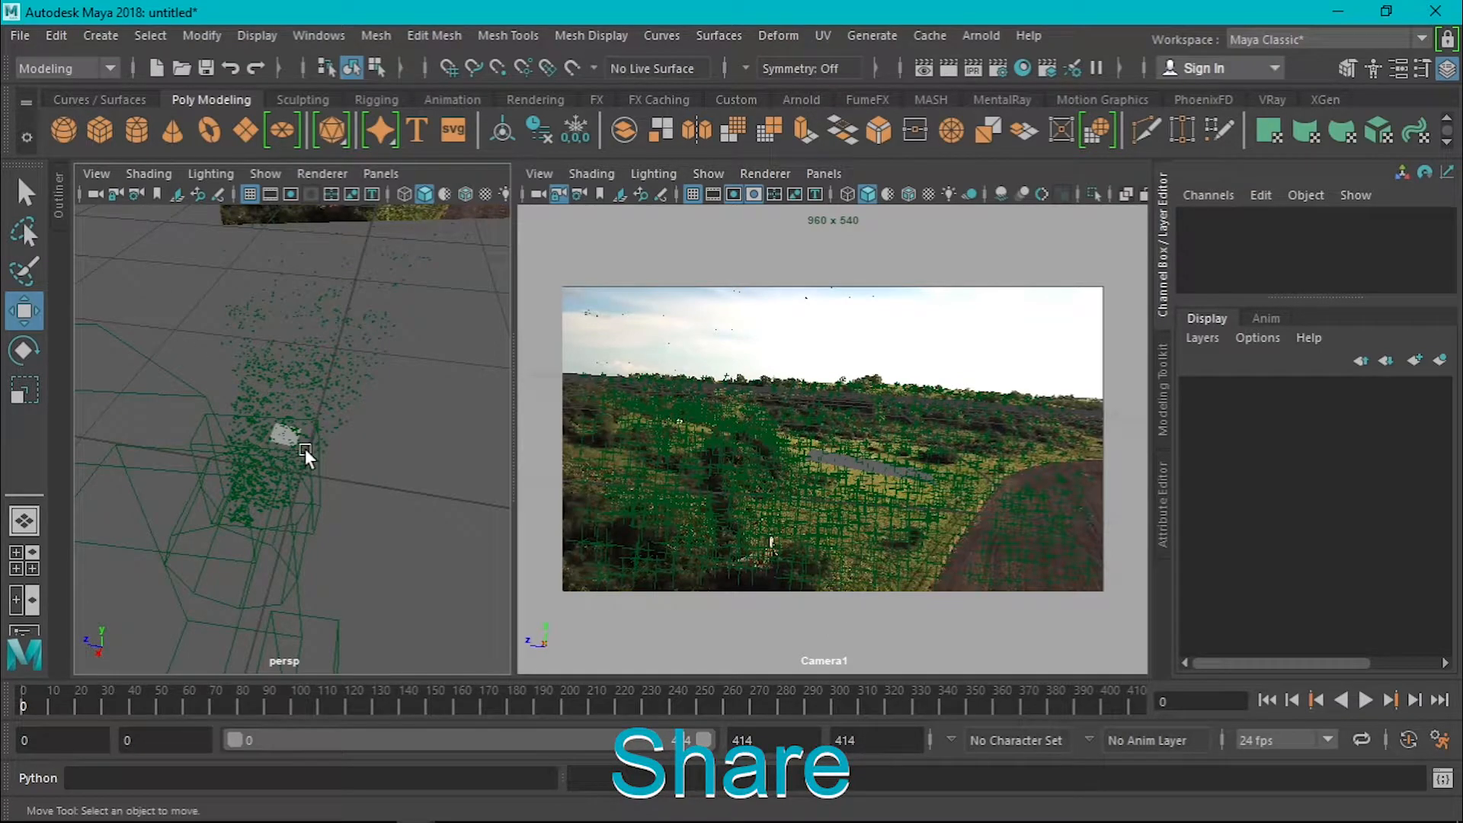
Create a polygon sphere and scale it down uniformly to a small ball
scroll(302, 431, down, 10)
scroll(301, 431, up, 8)
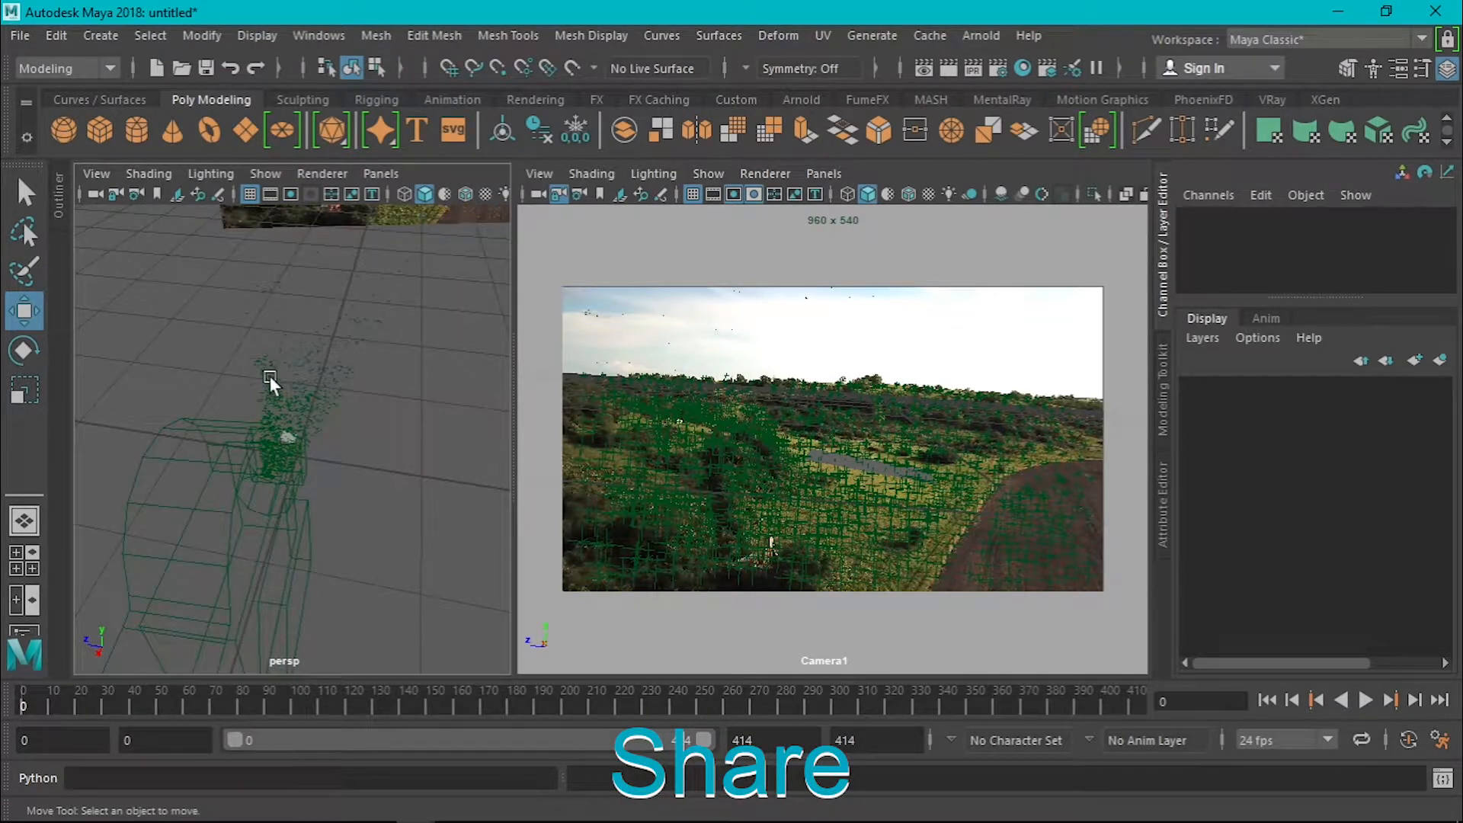
click(65, 131)
key(e)
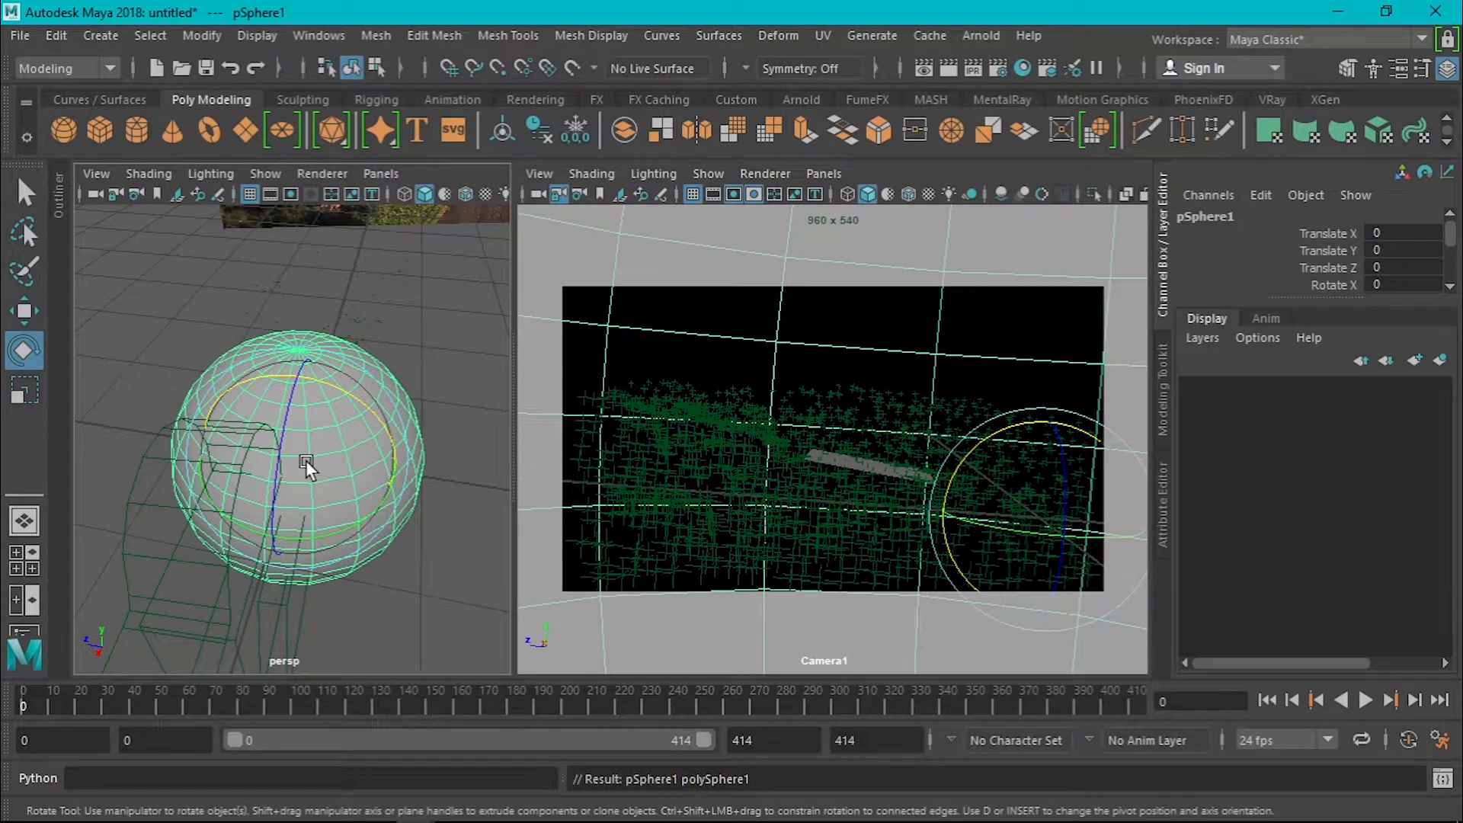
key(r)
drag(286, 460, 82, 464)
scroll(241, 497, up, 6)
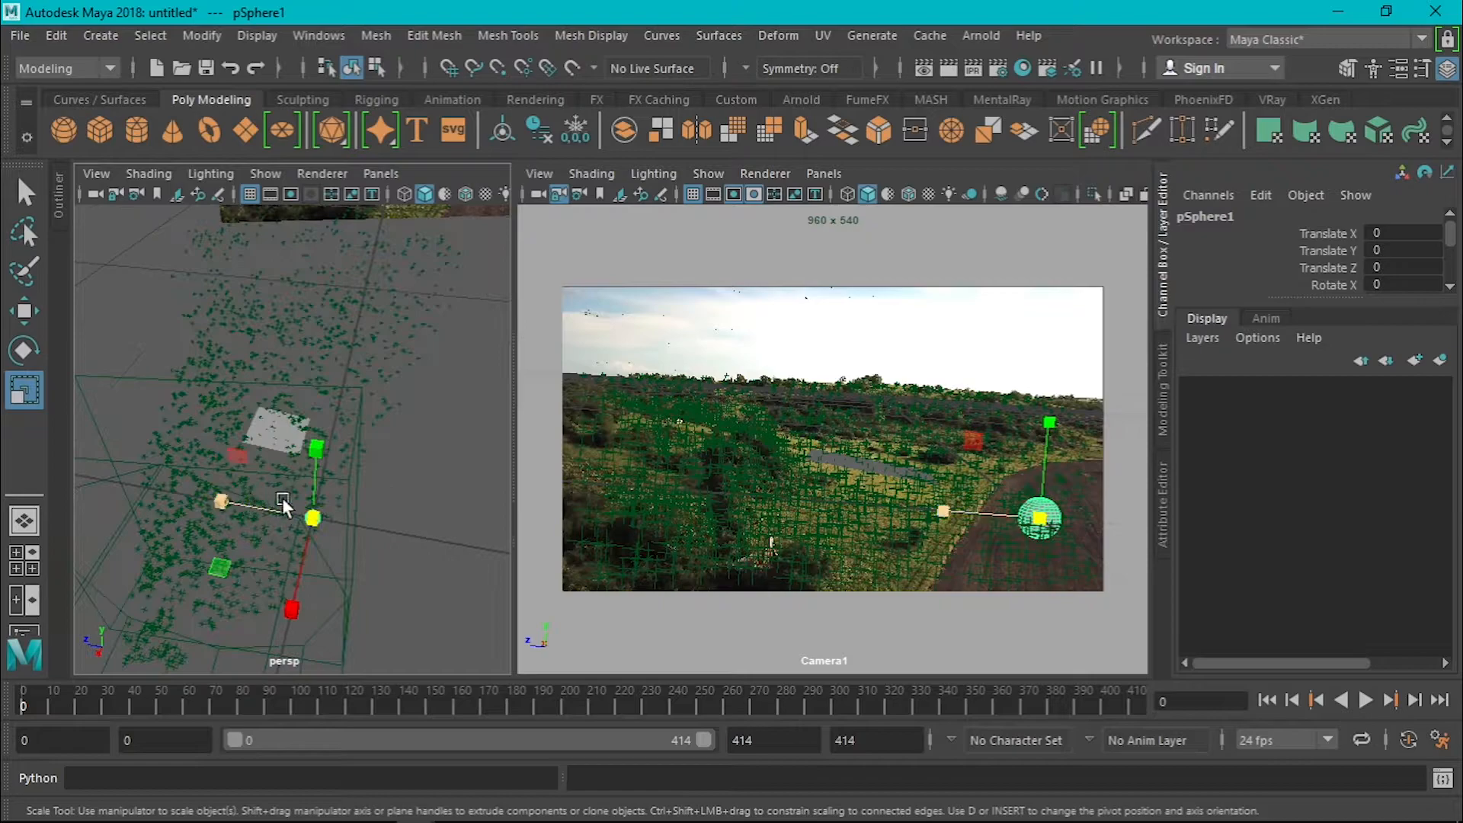
Move the sphere onto the plane at about X -0.2, Y 0.014, Z 0.113
key(w)
drag(306, 548, 297, 425)
scroll(235, 440, down, 5)
key(r)
scroll(274, 464, up, 5)
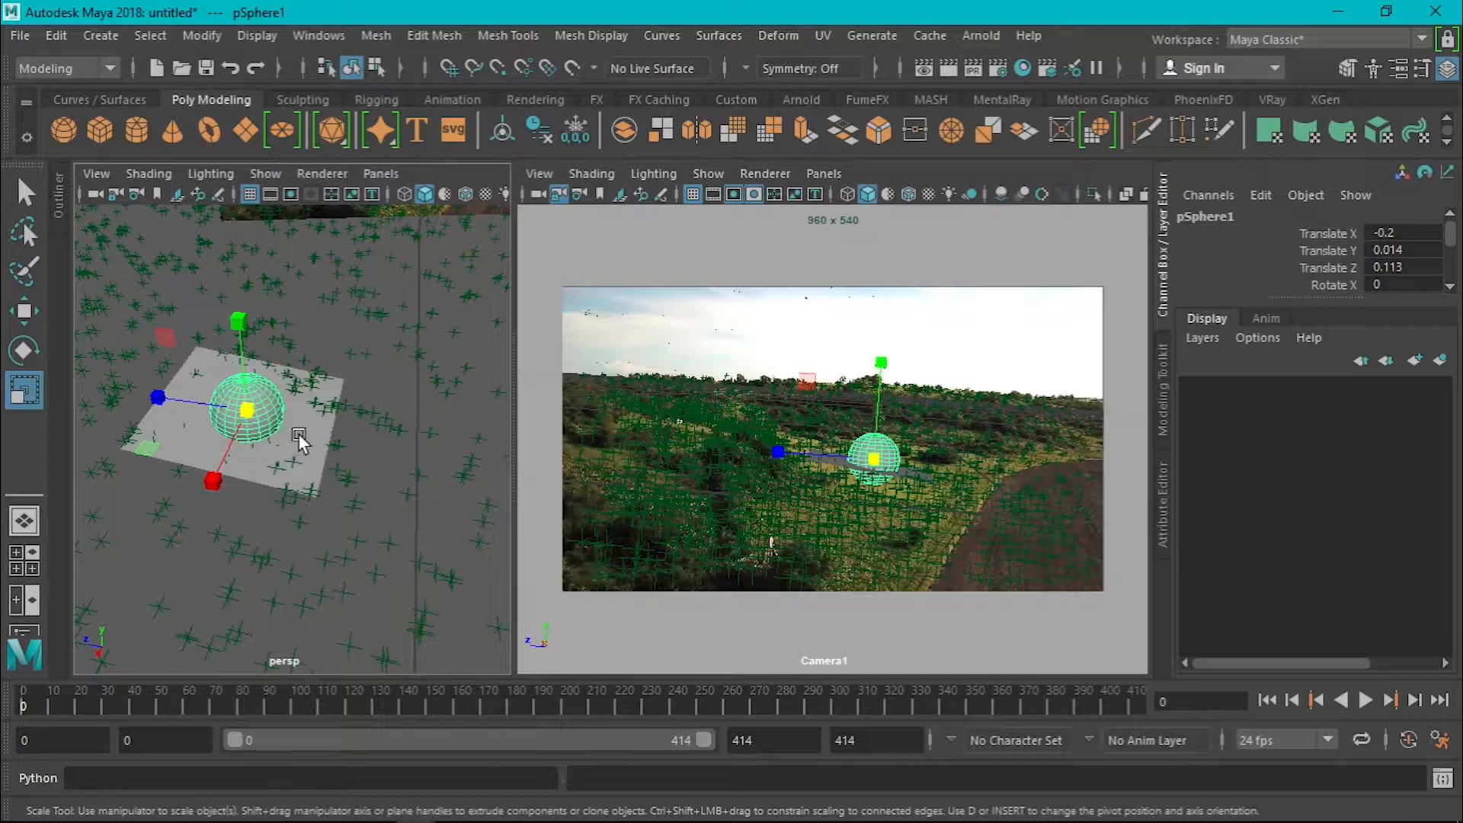
Enlarge the ground plane uniformly to a scale of about 0.172
click(295, 434)
key(e)
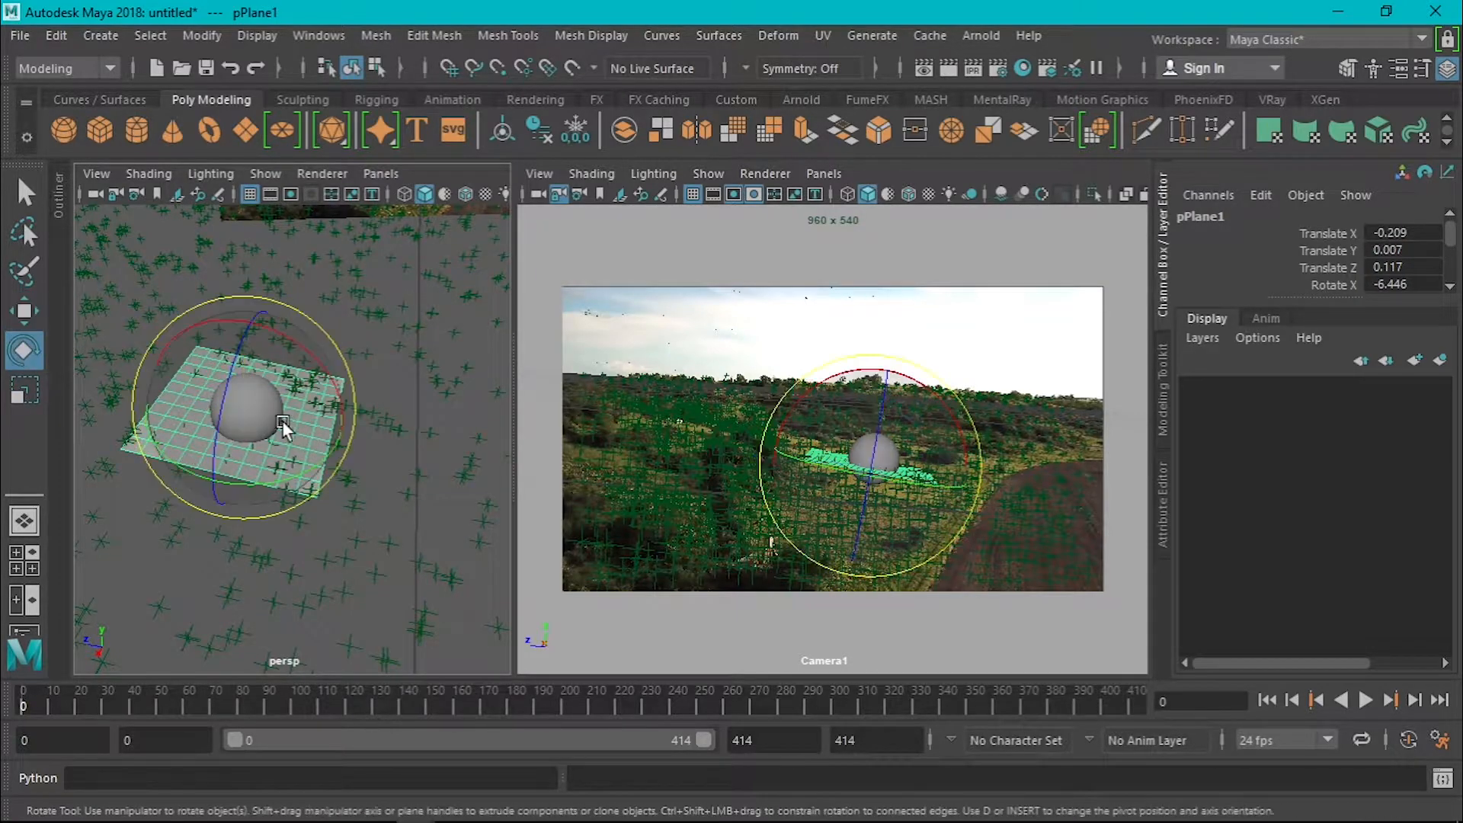
key(r)
drag(242, 409, 304, 386)
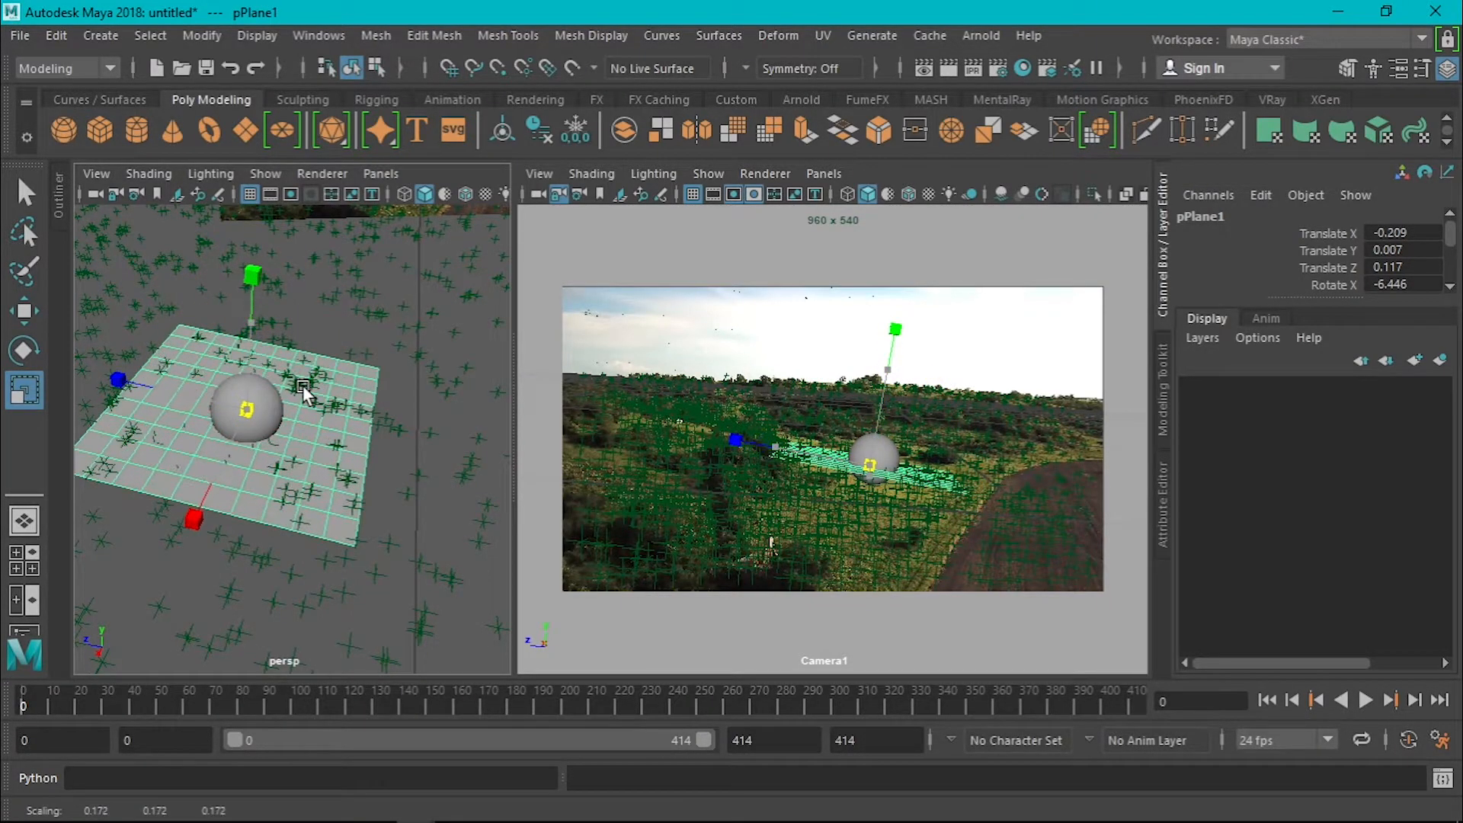
Raise the sphere to Translate Y 0.023 so it rests on the plane
click(280, 424)
key(w)
drag(244, 380, 247, 363)
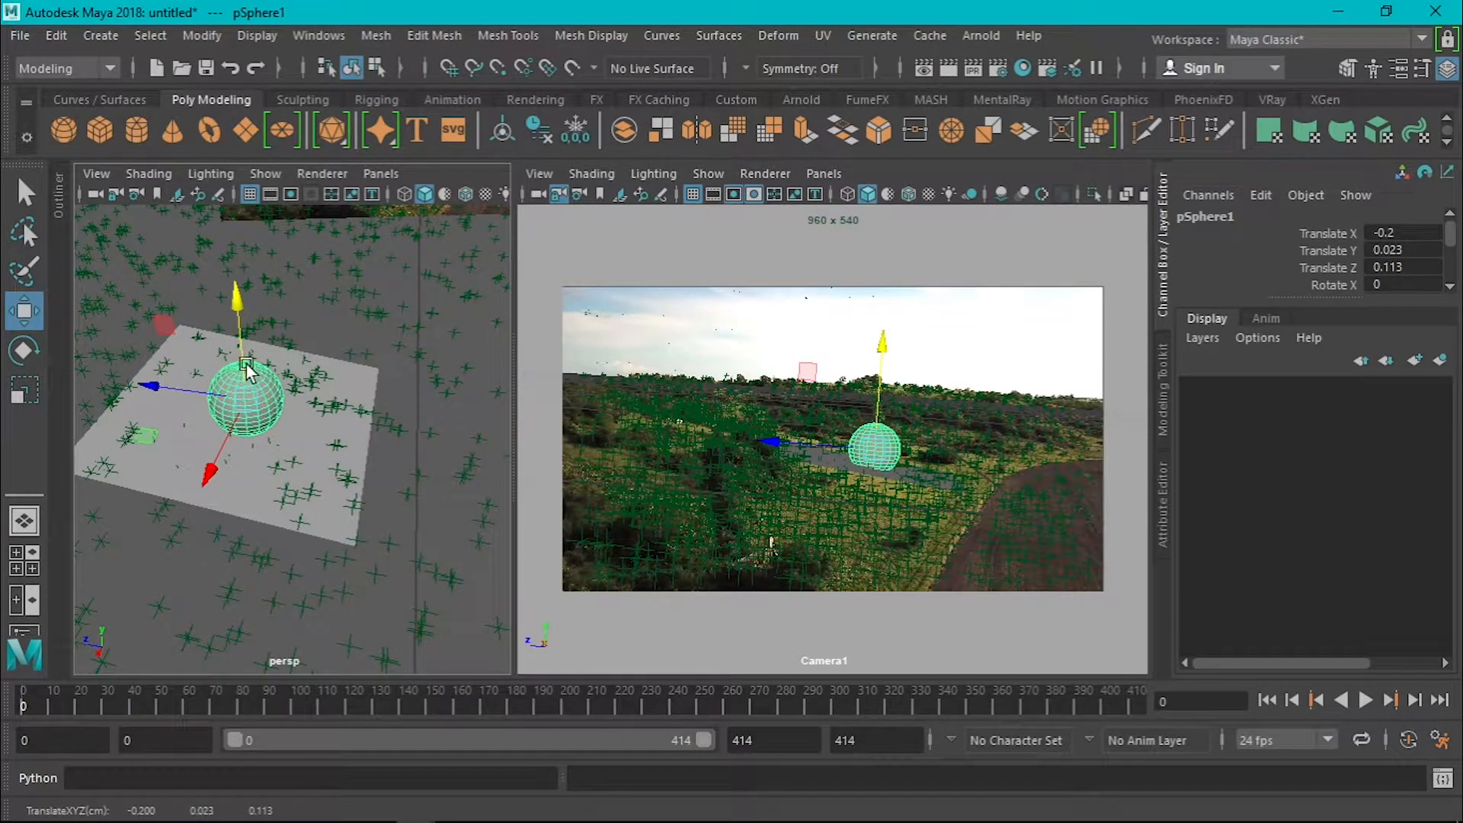
Play the shot from the start in Camera1 to examine how the sphere and plane follow the footage
click(963, 371)
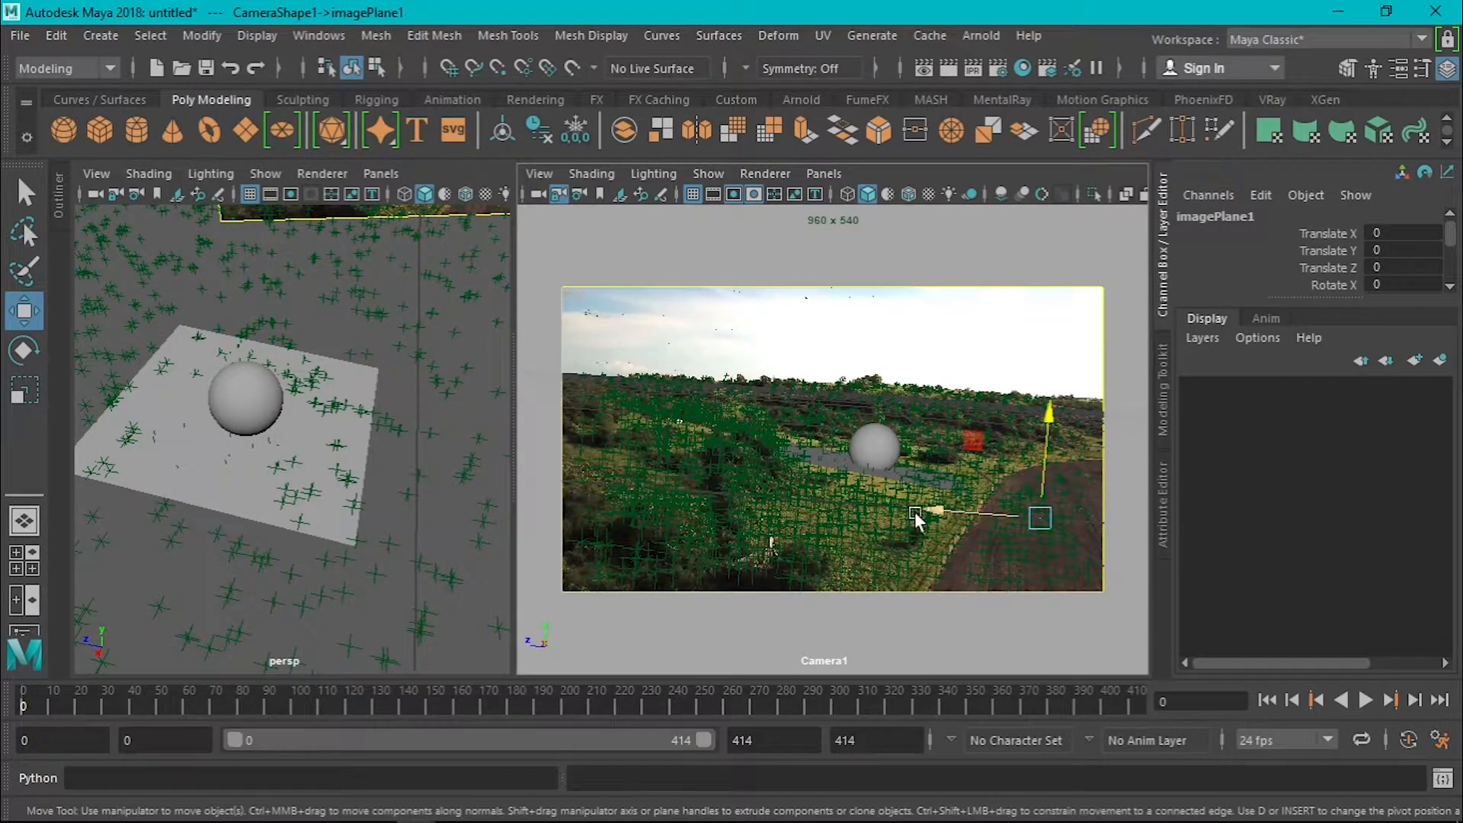
click(1366, 699)
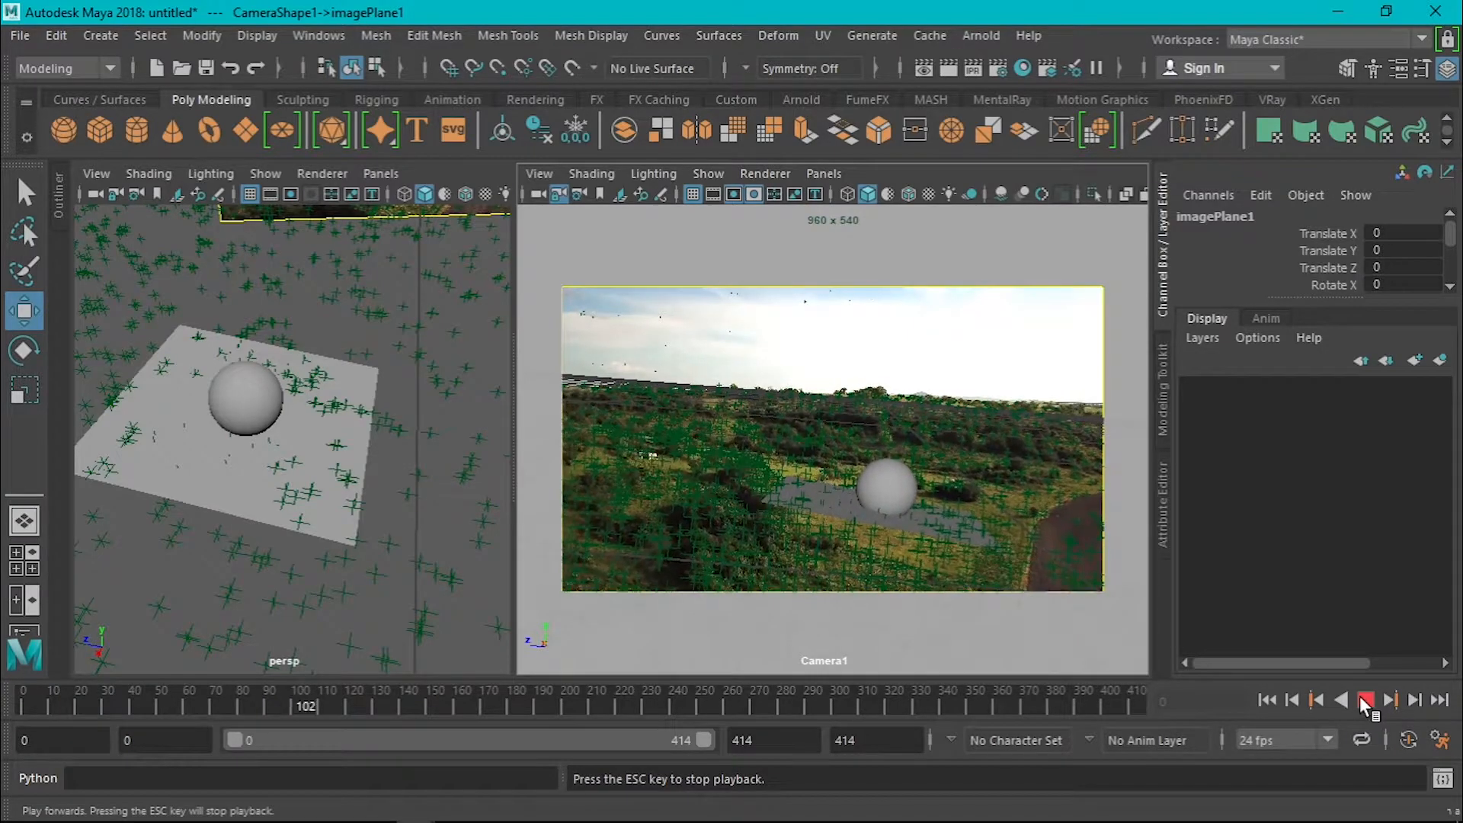
click(1274, 704)
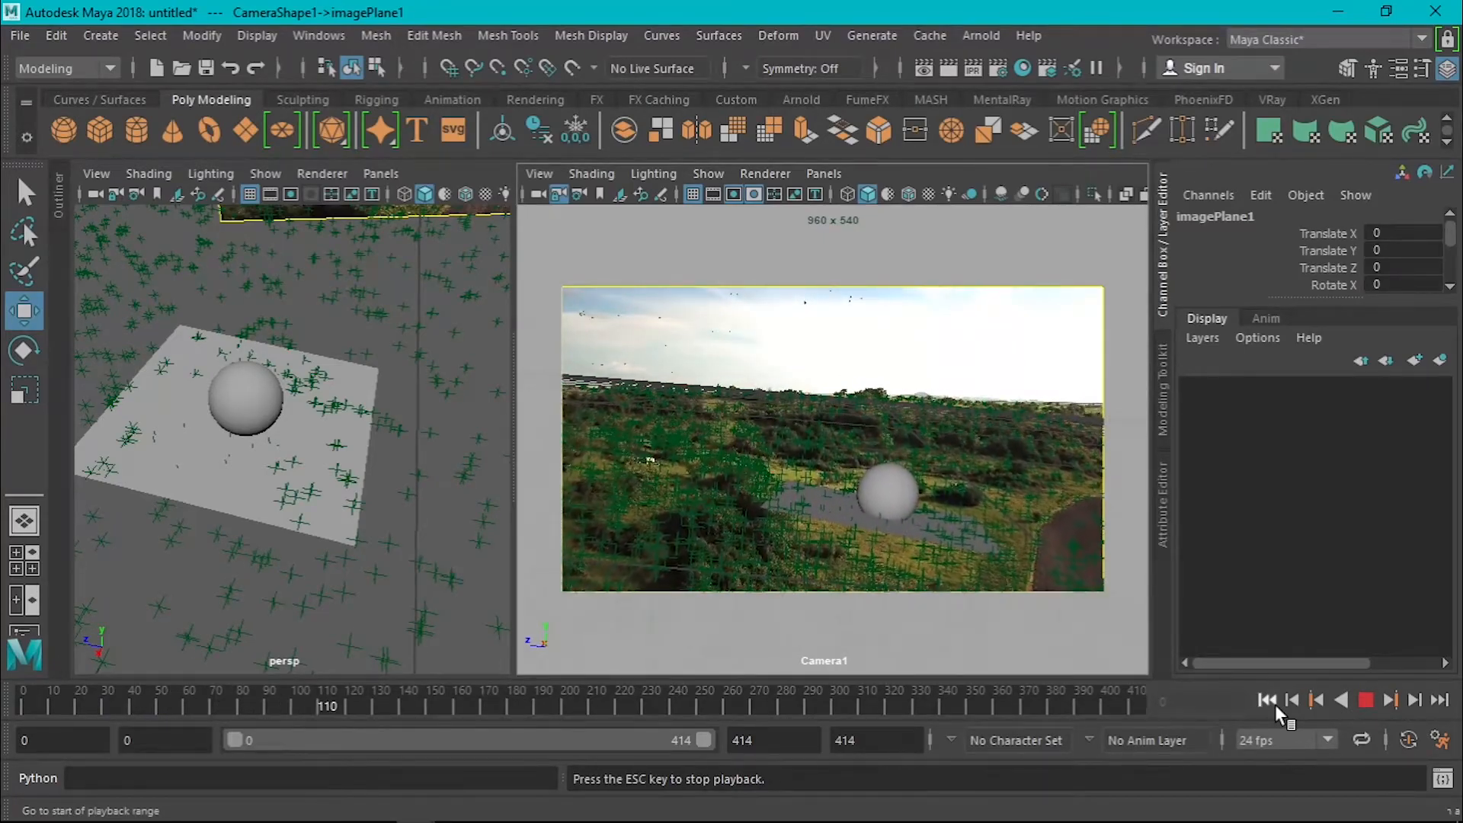
click(1274, 704)
click(1363, 702)
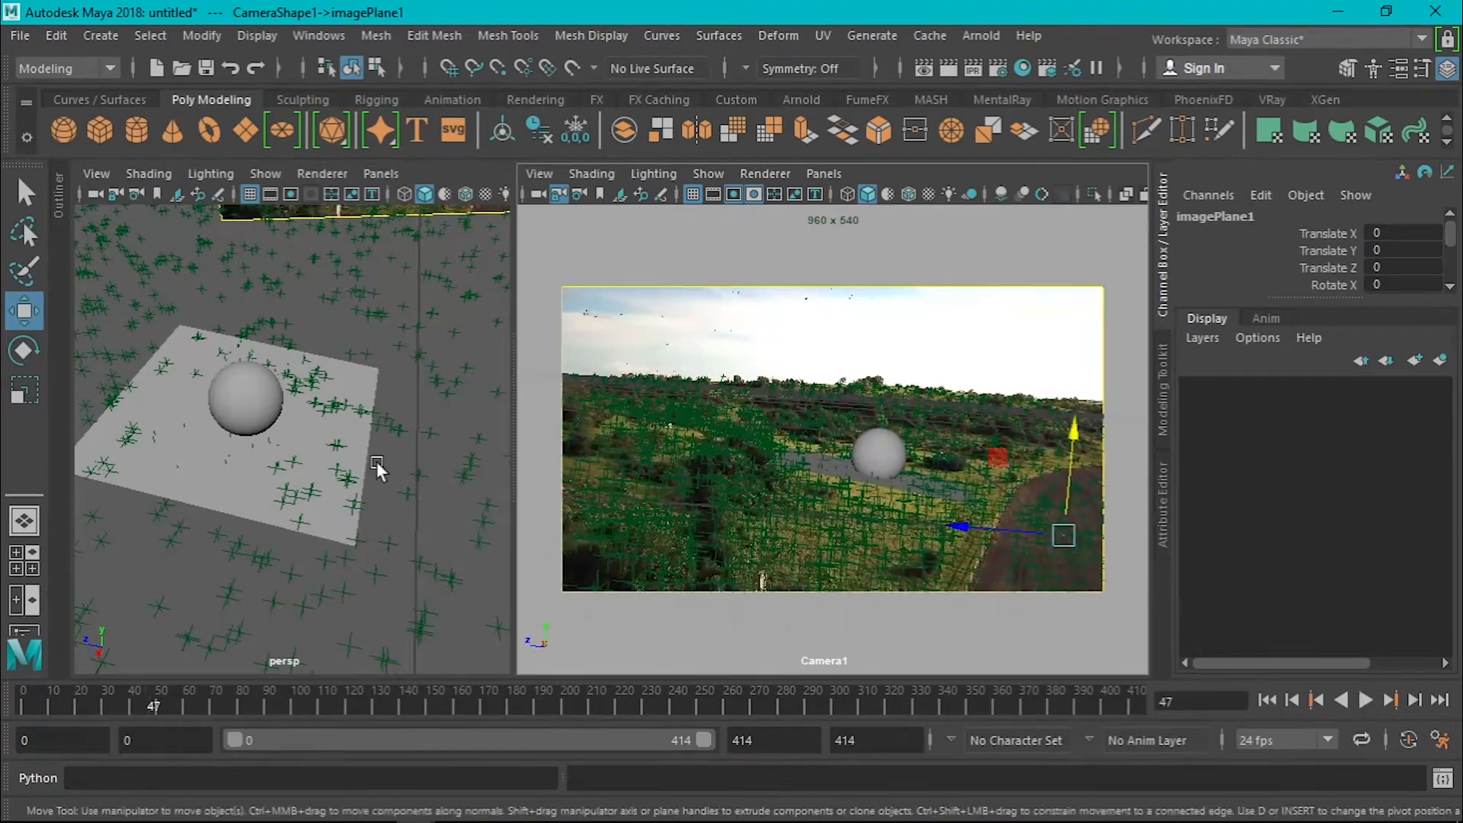
click(332, 444)
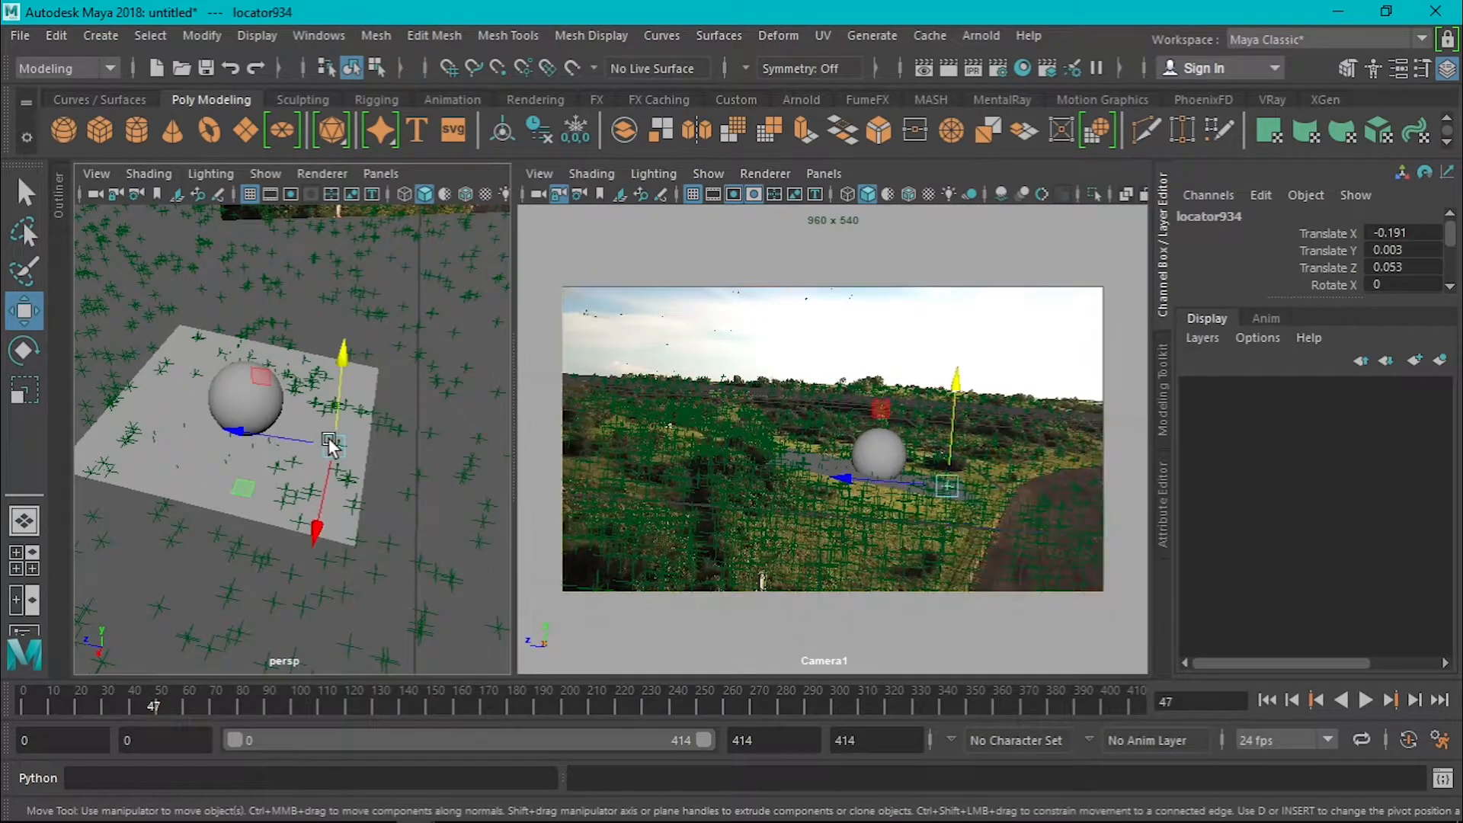
click(222, 481)
click(1022, 68)
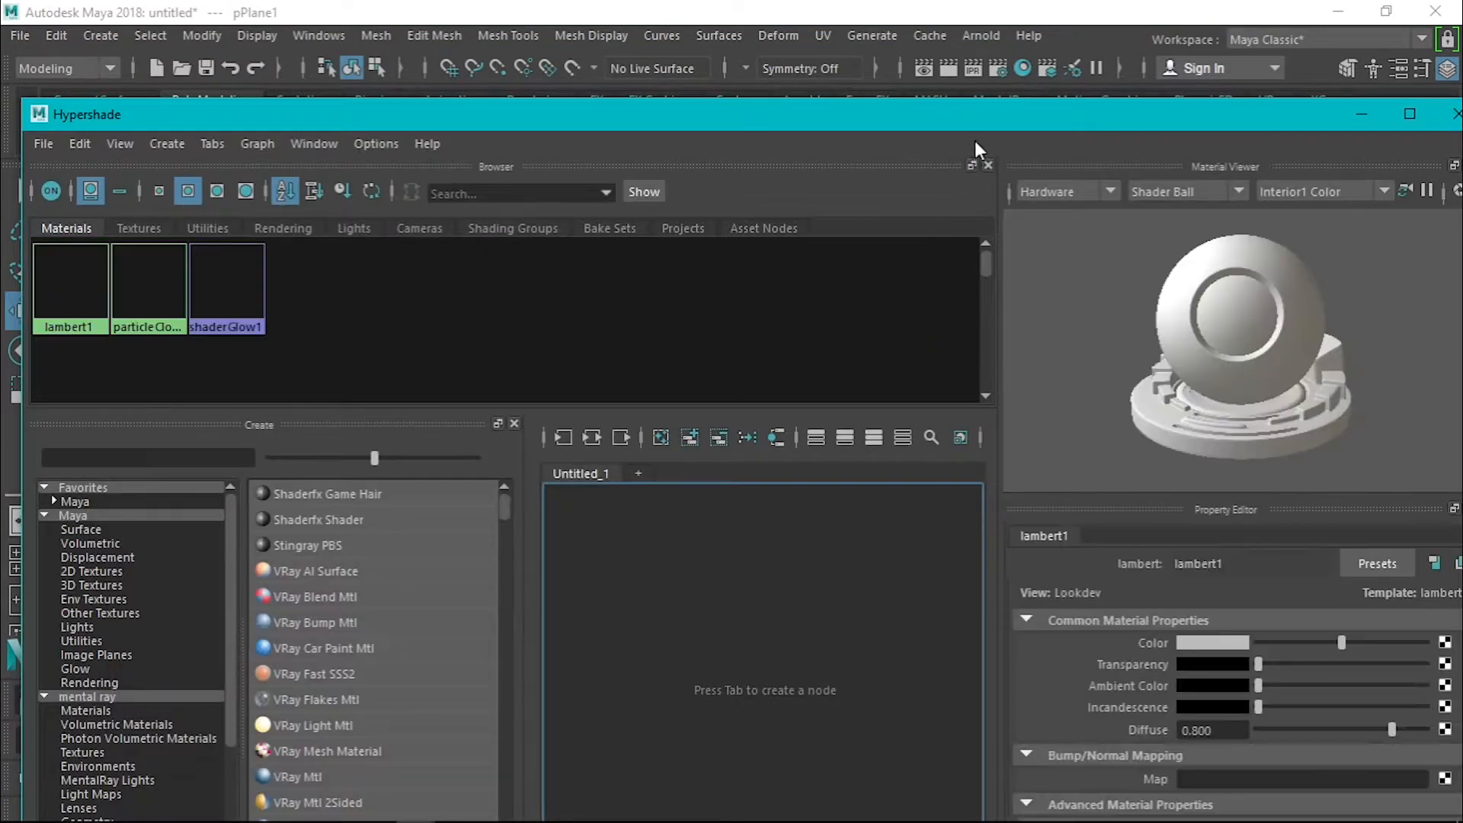
drag(975, 127, 662, 237)
click(1140, 227)
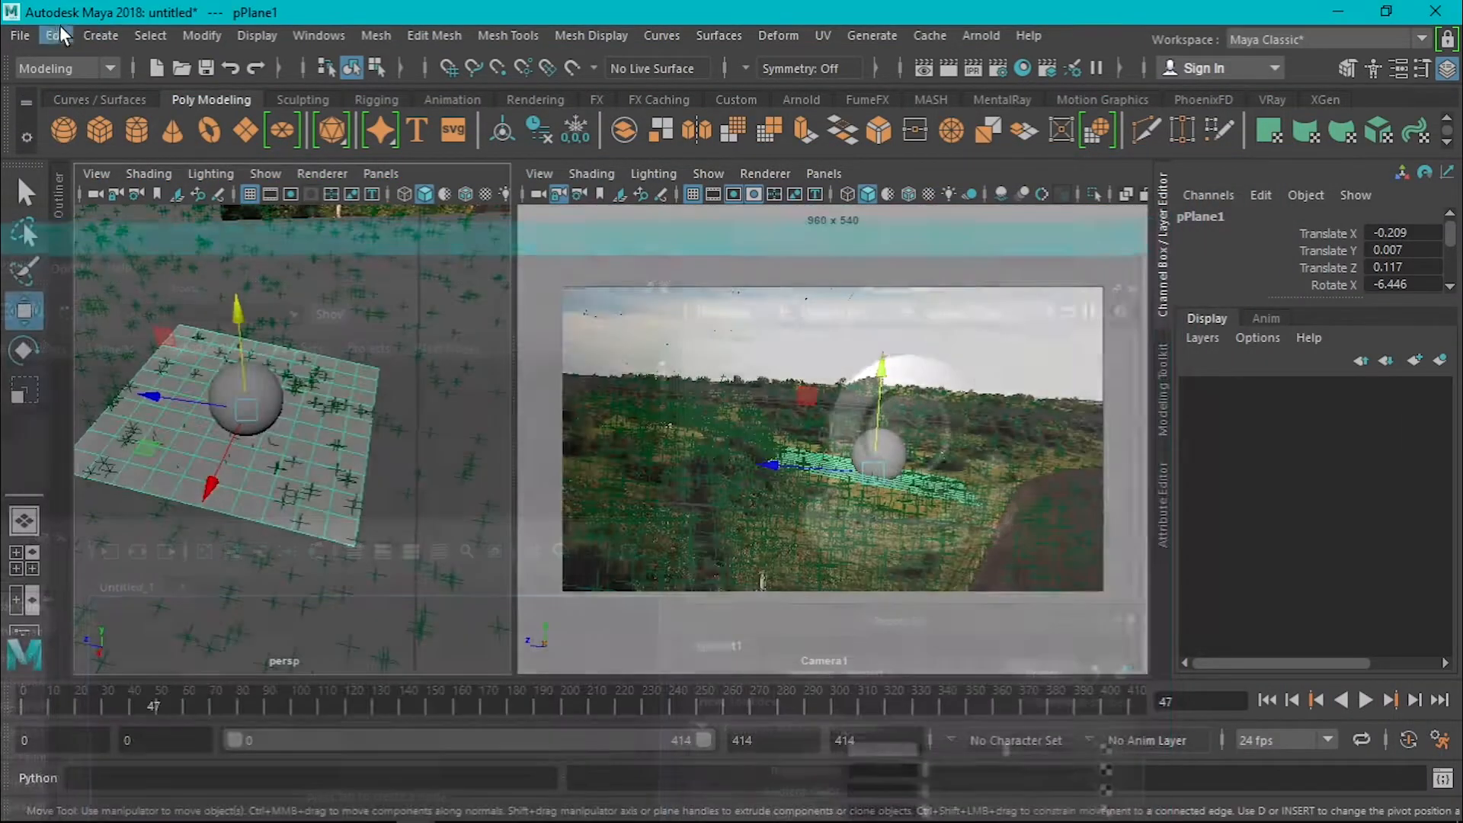
Save the scene on the Desktop as a Maya Binary file named maya_comp
click(19, 35)
click(68, 112)
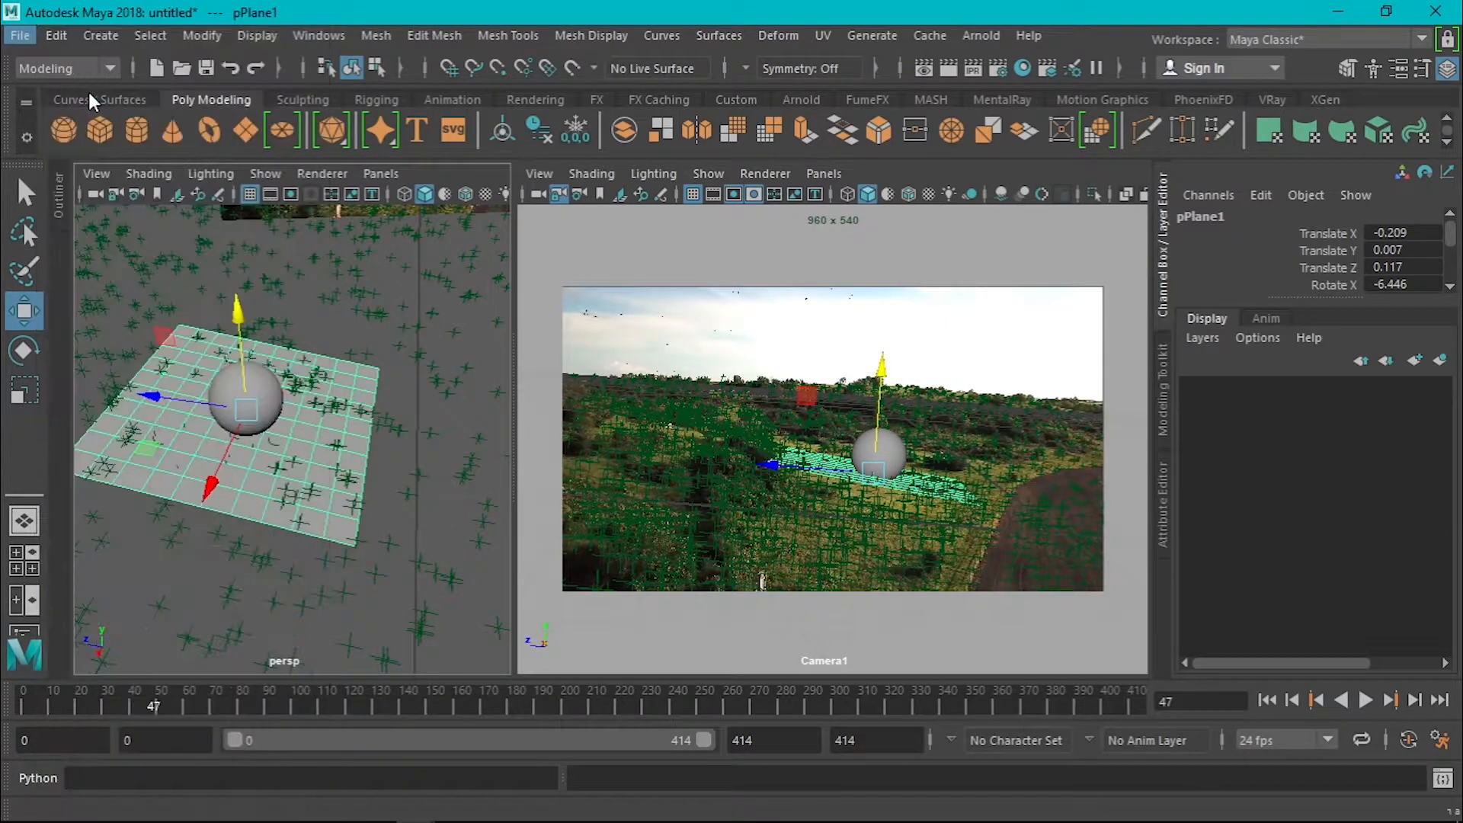
click(122, 190)
click(214, 763)
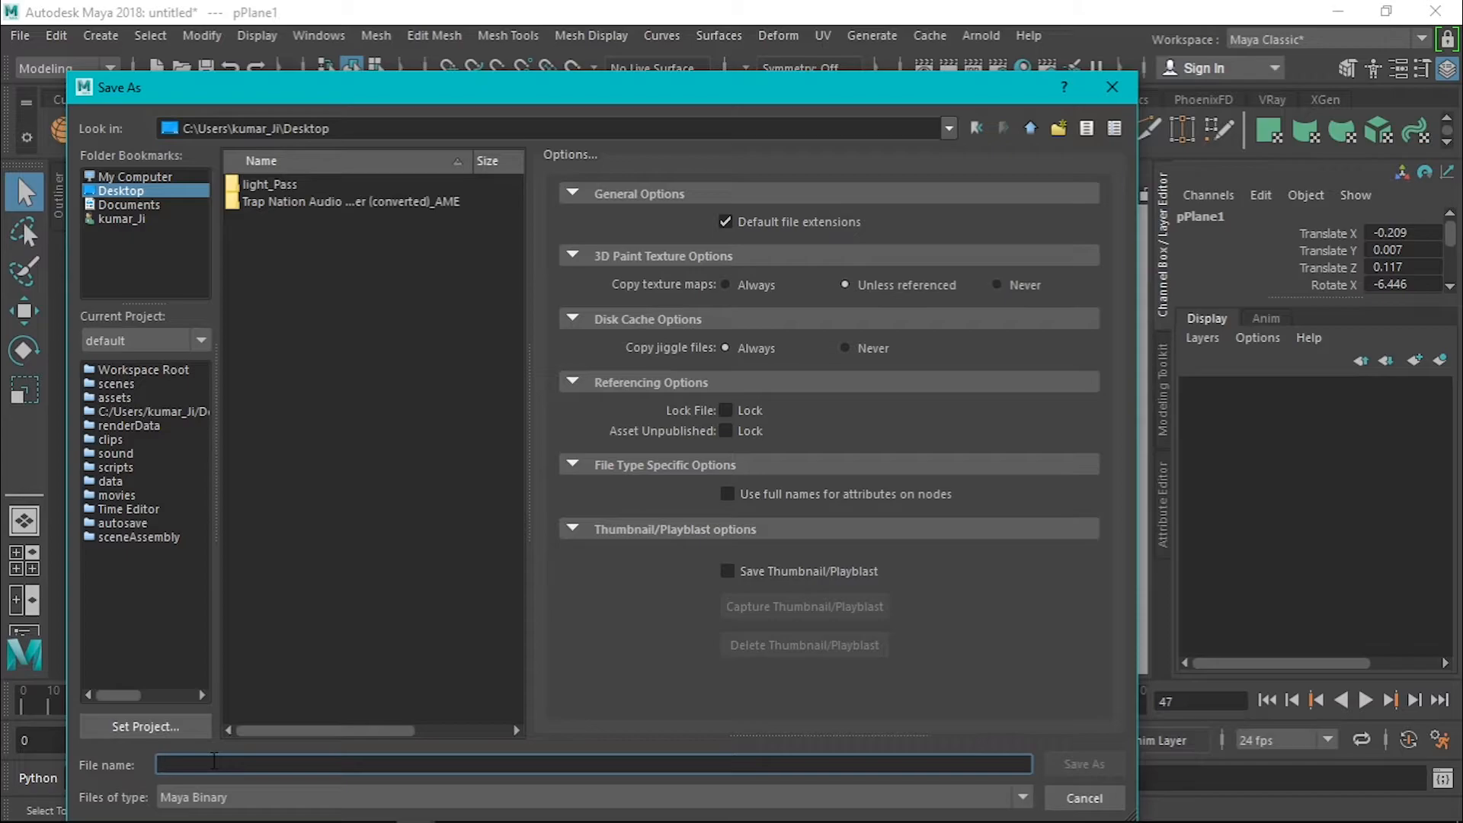
text(maya_comp)
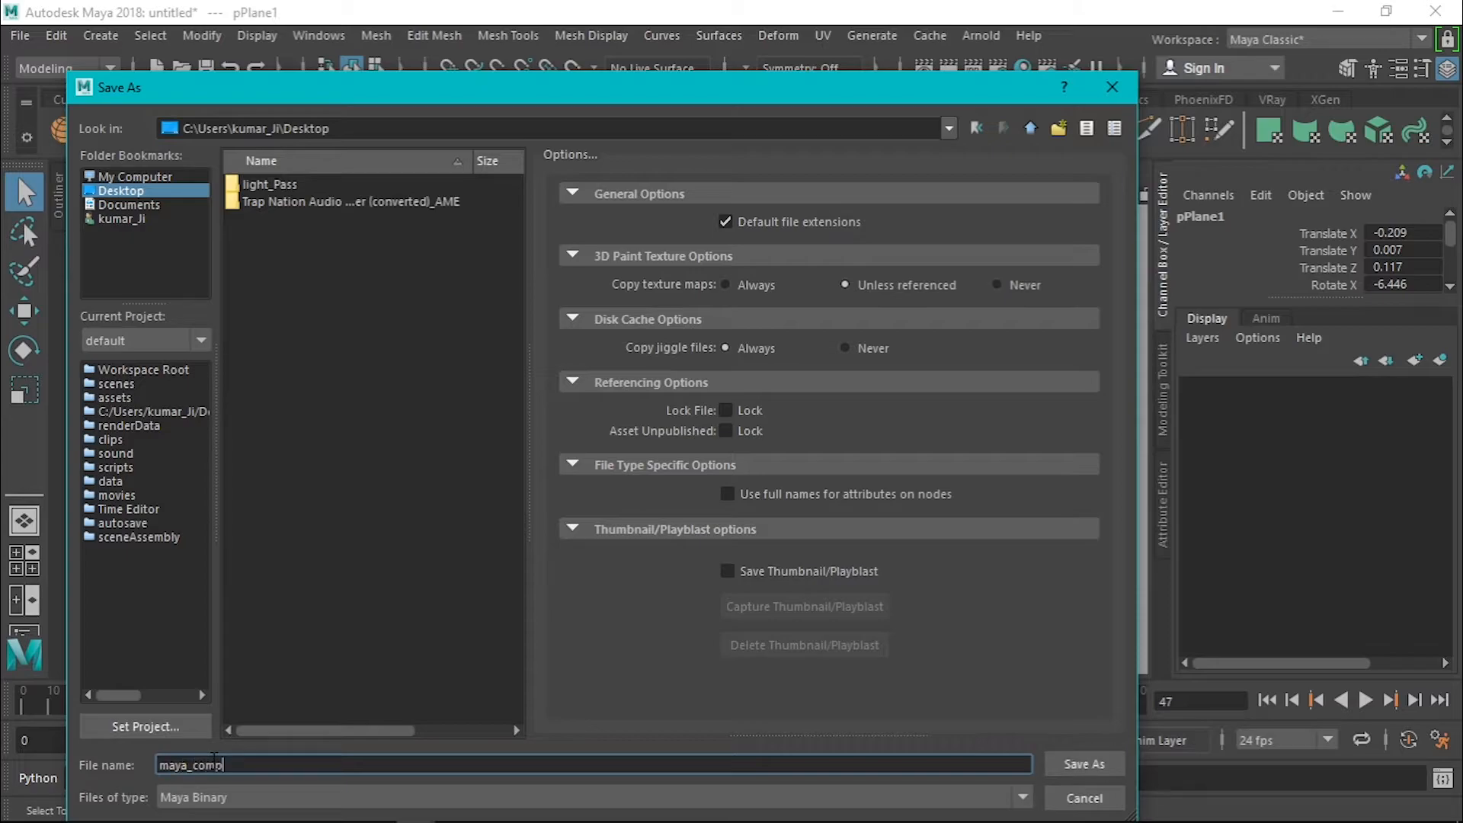
key(Return)
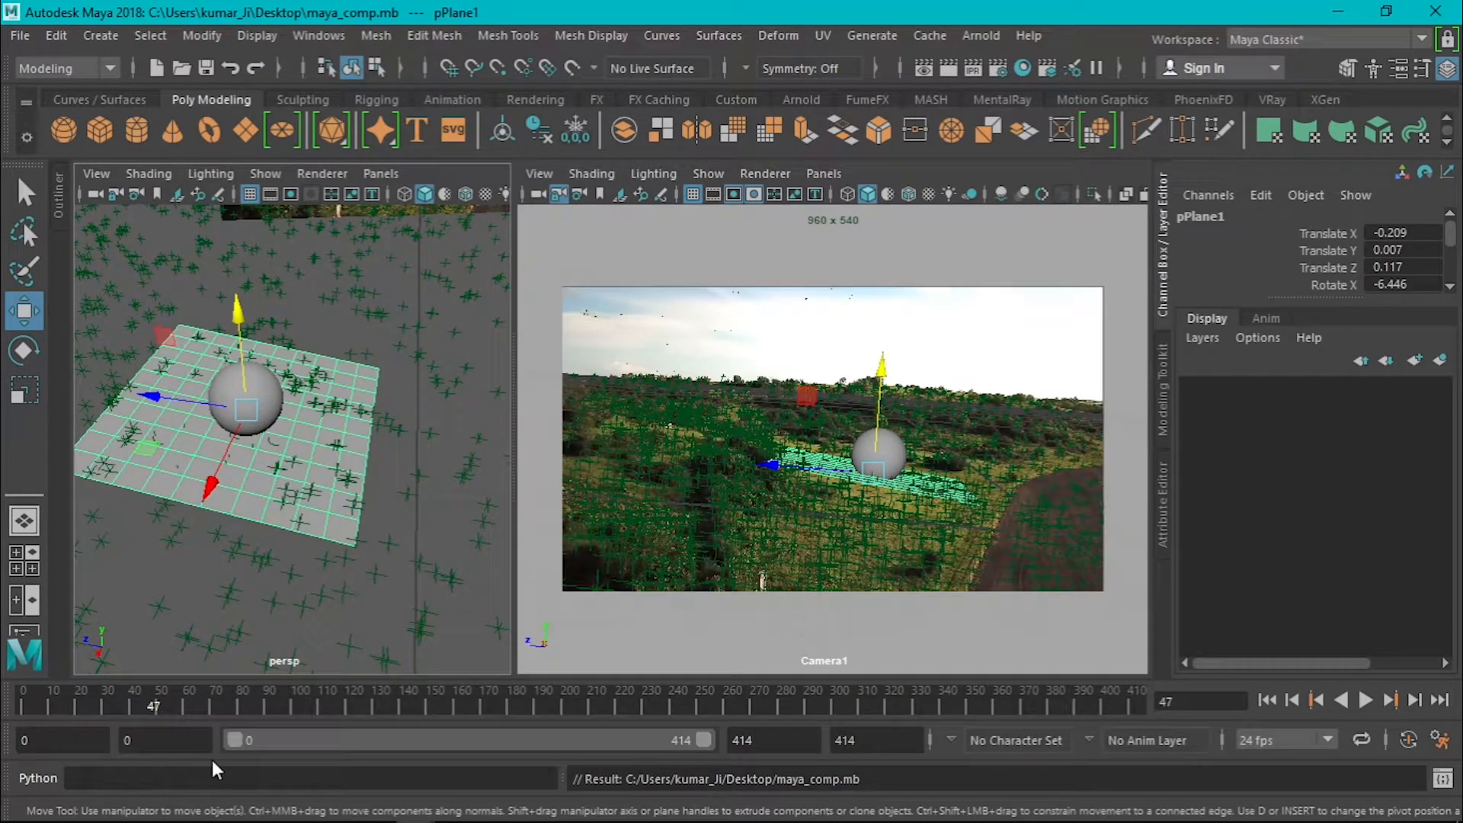
Open the Hypershade beside the persp view and check the active renderer in the Render Settings
click(1023, 67)
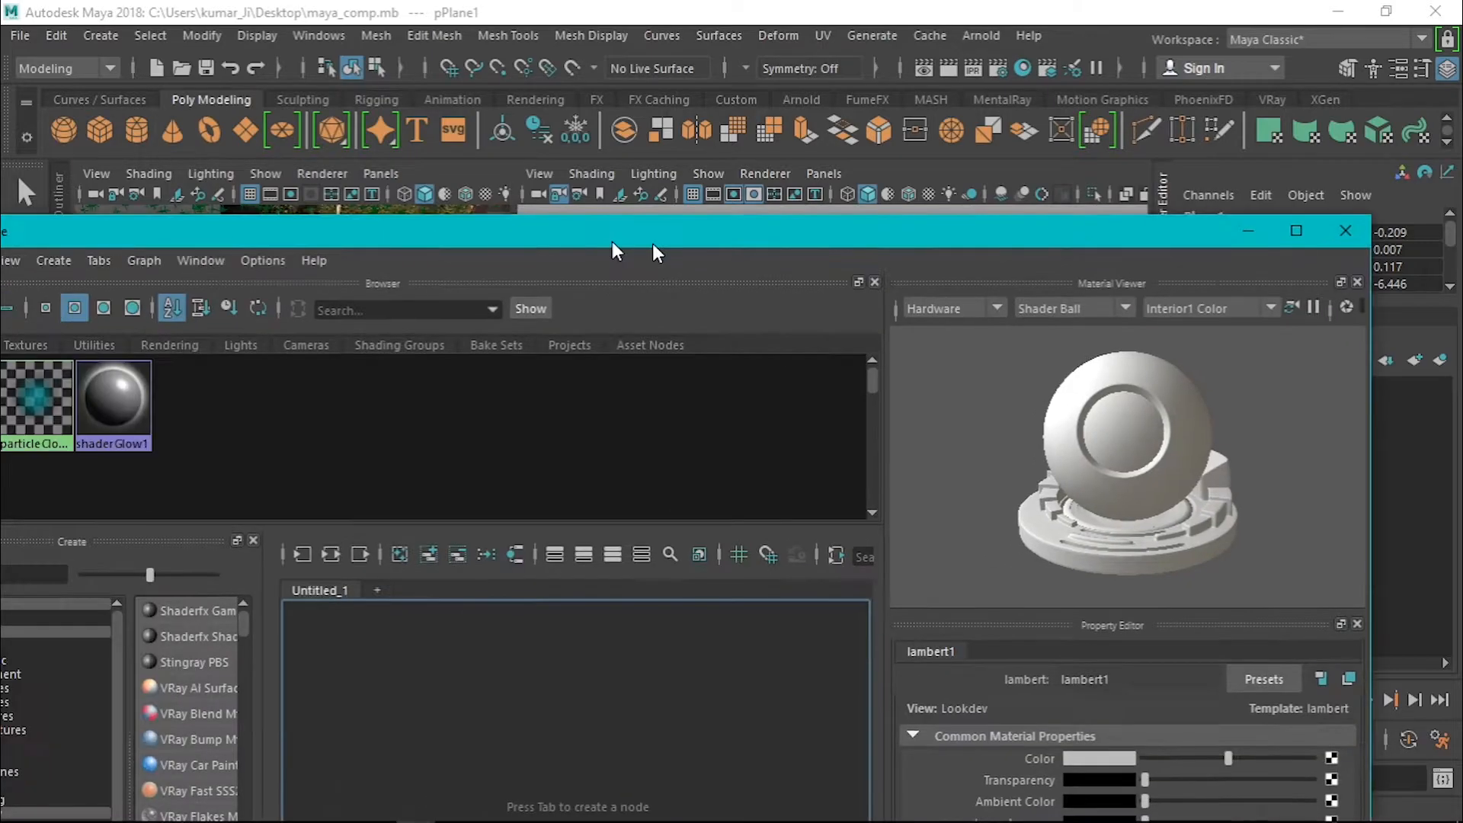
drag(611, 240, 1128, 140)
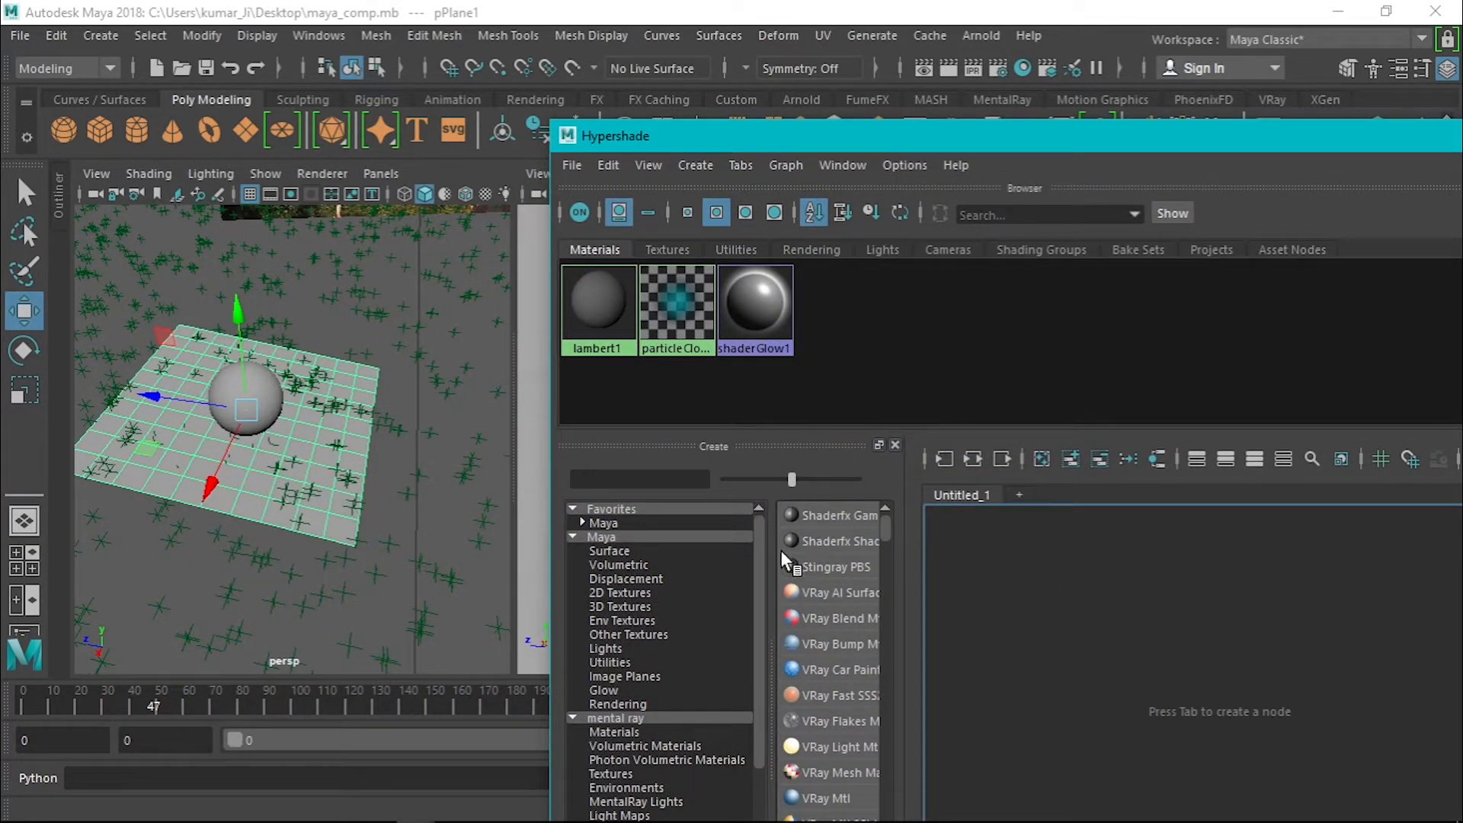
click(642, 488)
drag(925, 137, 587, 179)
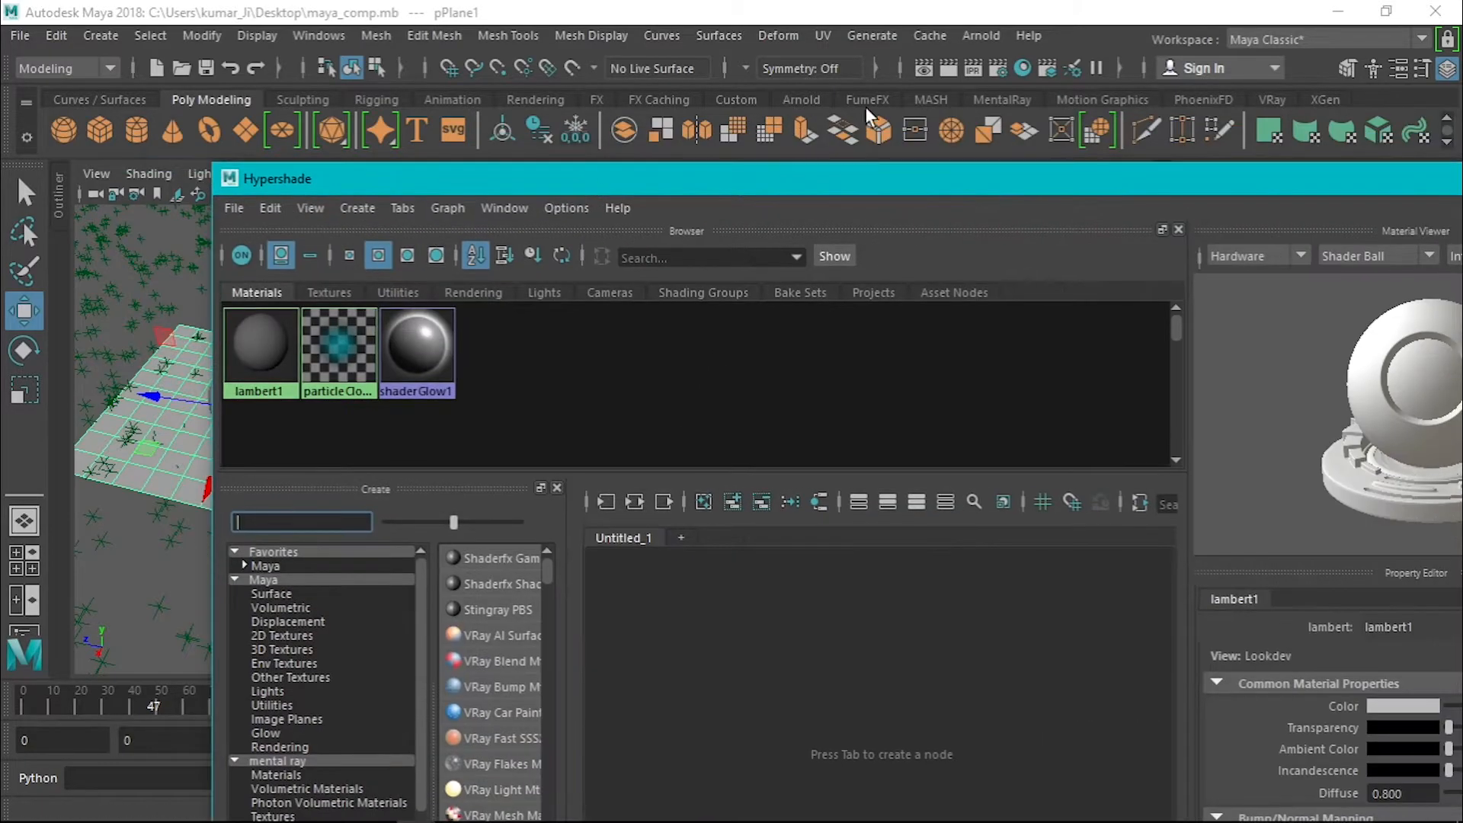
click(1000, 69)
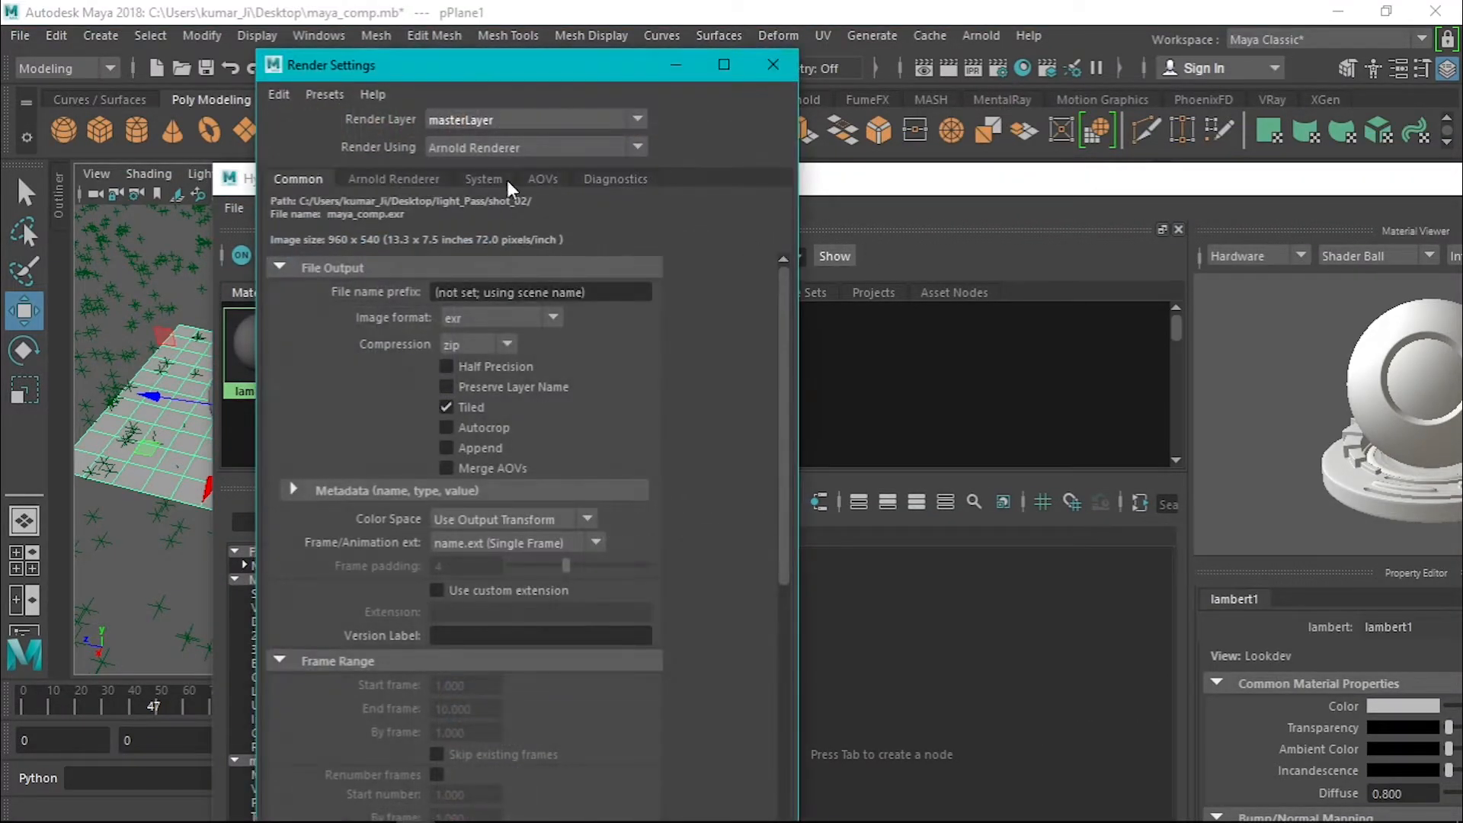
click(773, 64)
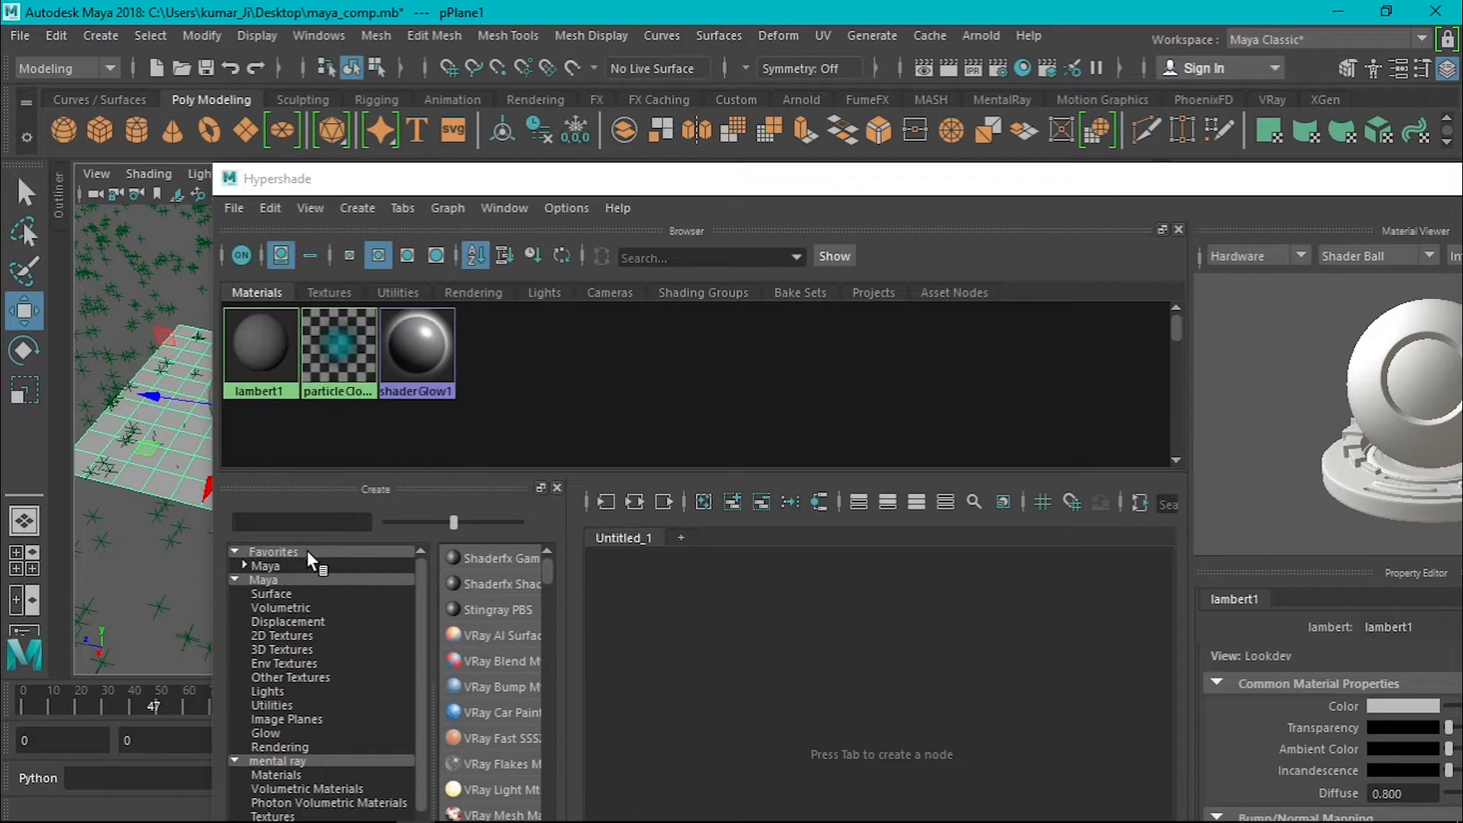
Filter the Hypershade's node list by "aish" and create an aiShadowMatte material
click(294, 523)
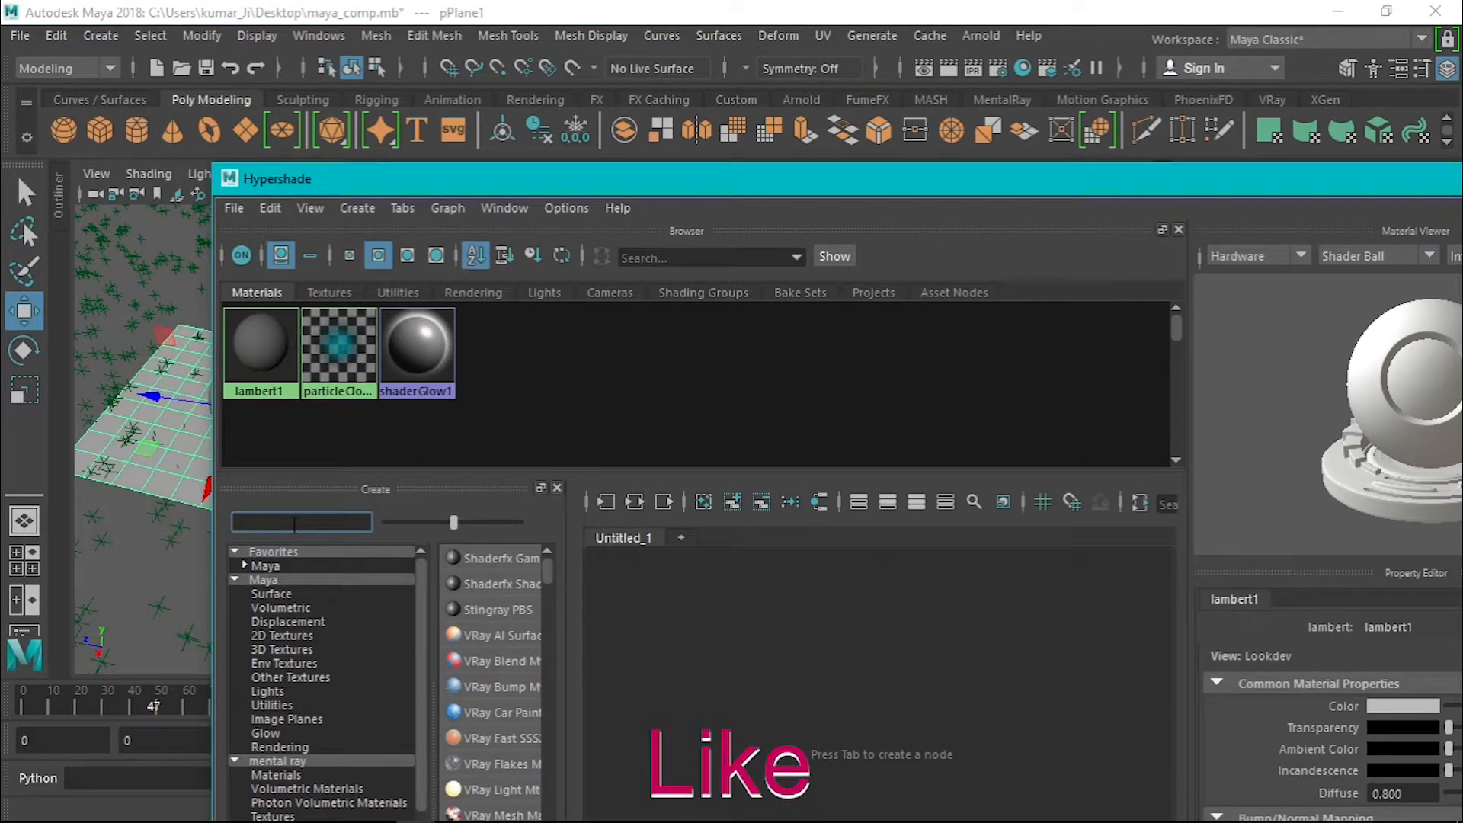
text(ai)
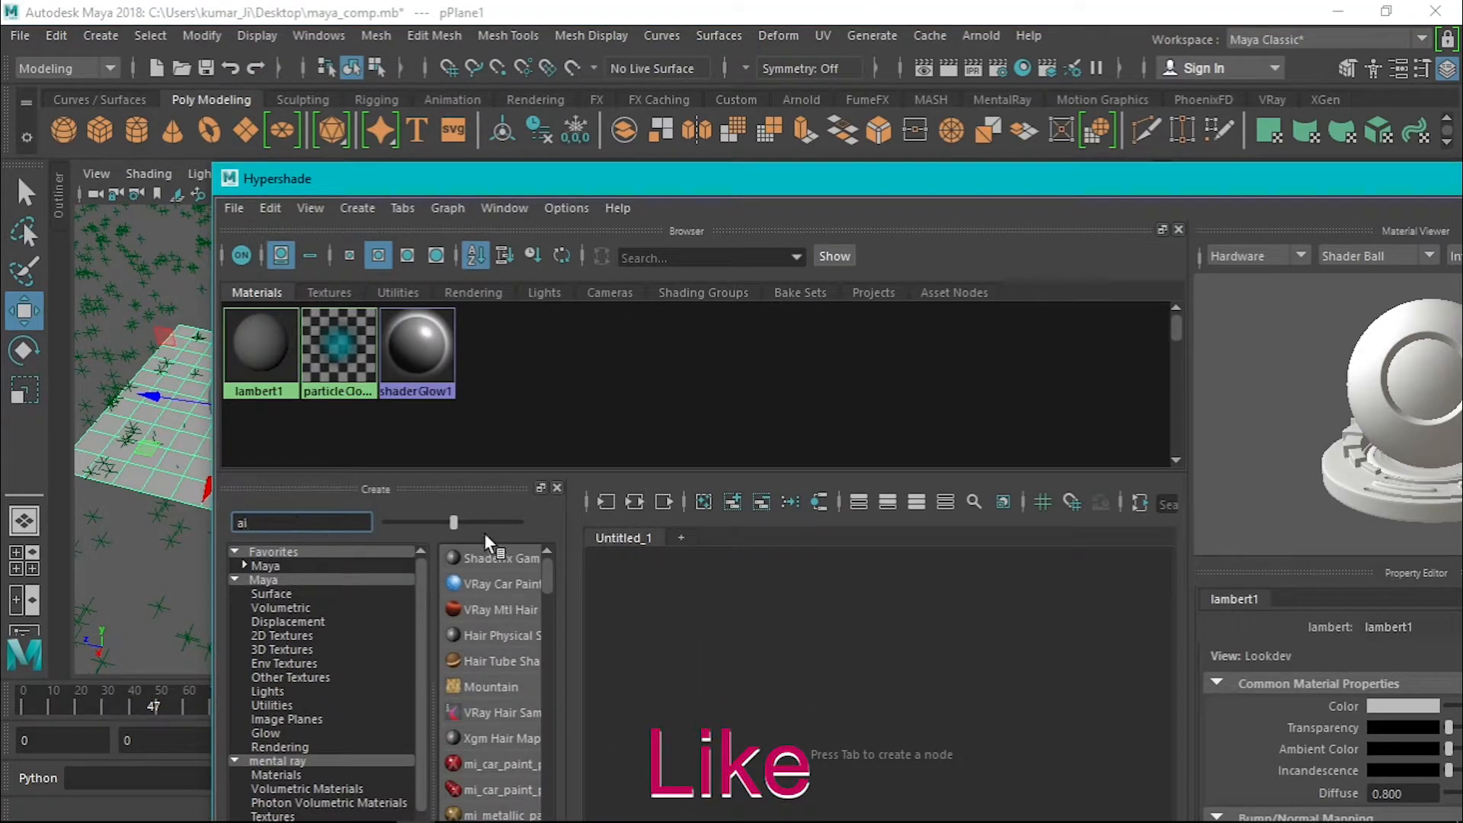
drag(567, 559, 697, 564)
scroll(560, 646, down, 3)
scroll(535, 671, up, 3)
click(302, 524)
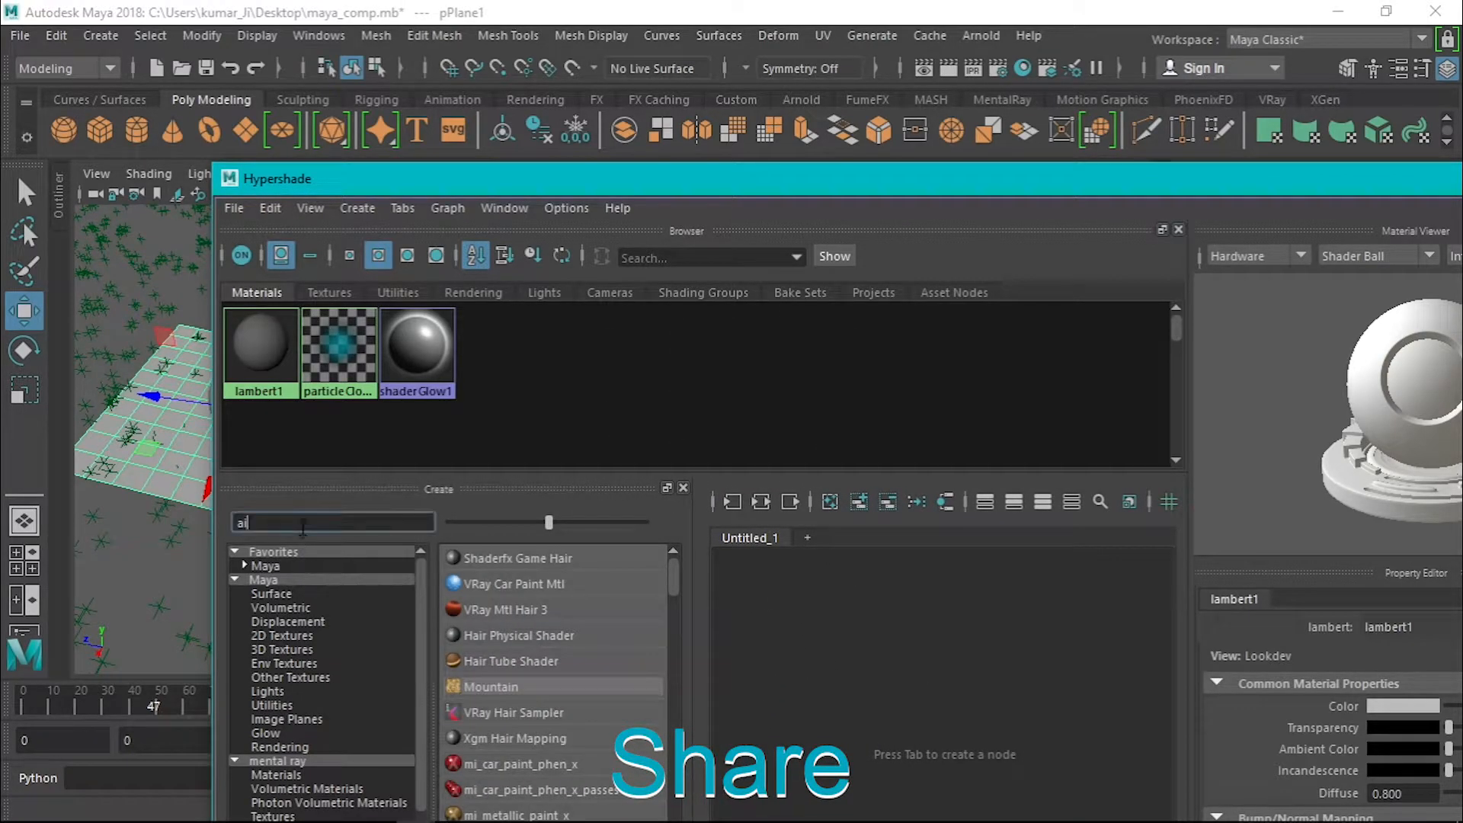
text(sh)
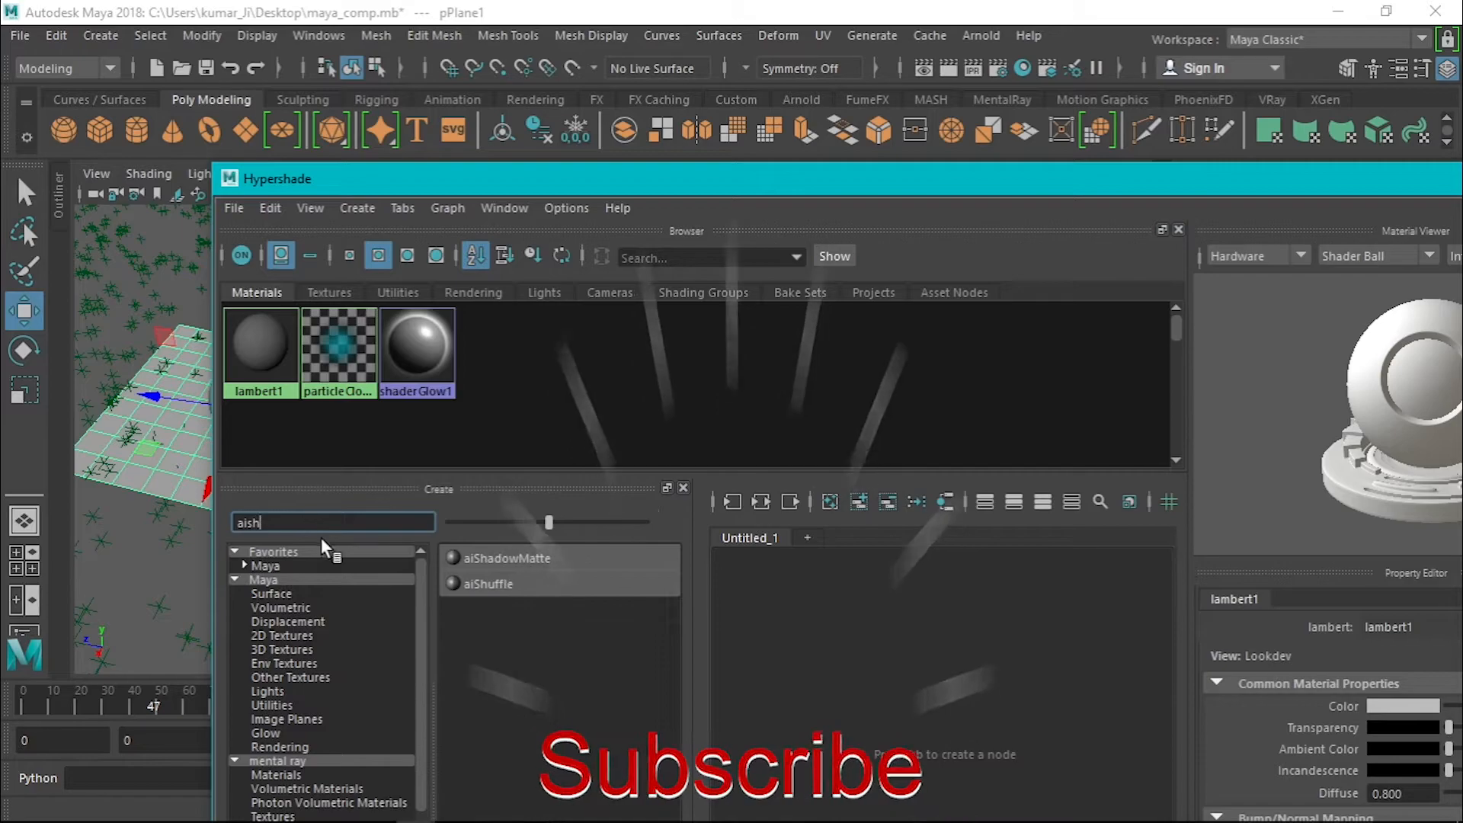
click(486, 557)
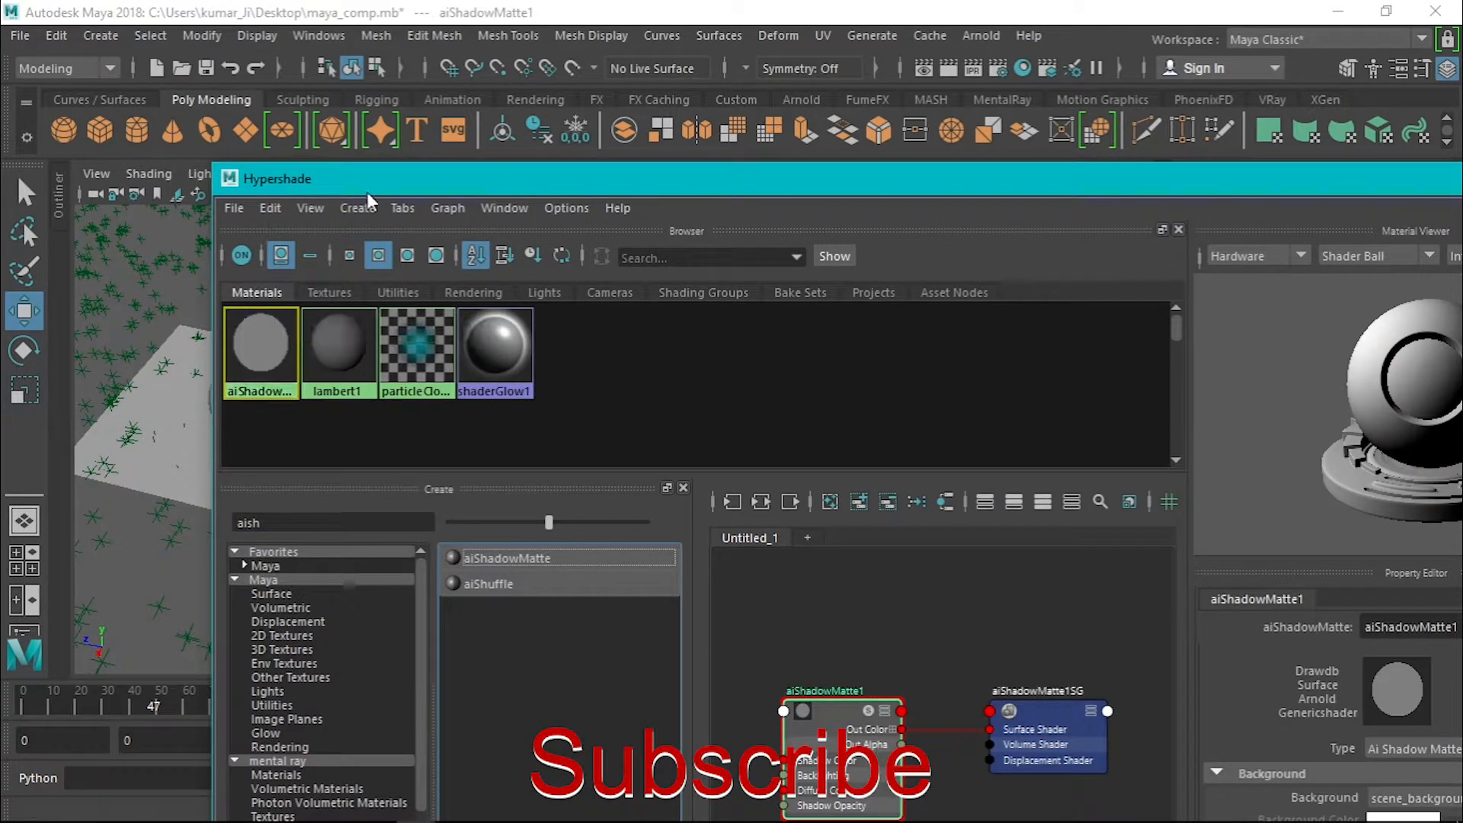
Select the ground plane in the persp view and assign the aiShadowMatte material to it
drag(365, 183, 669, 226)
click(198, 471)
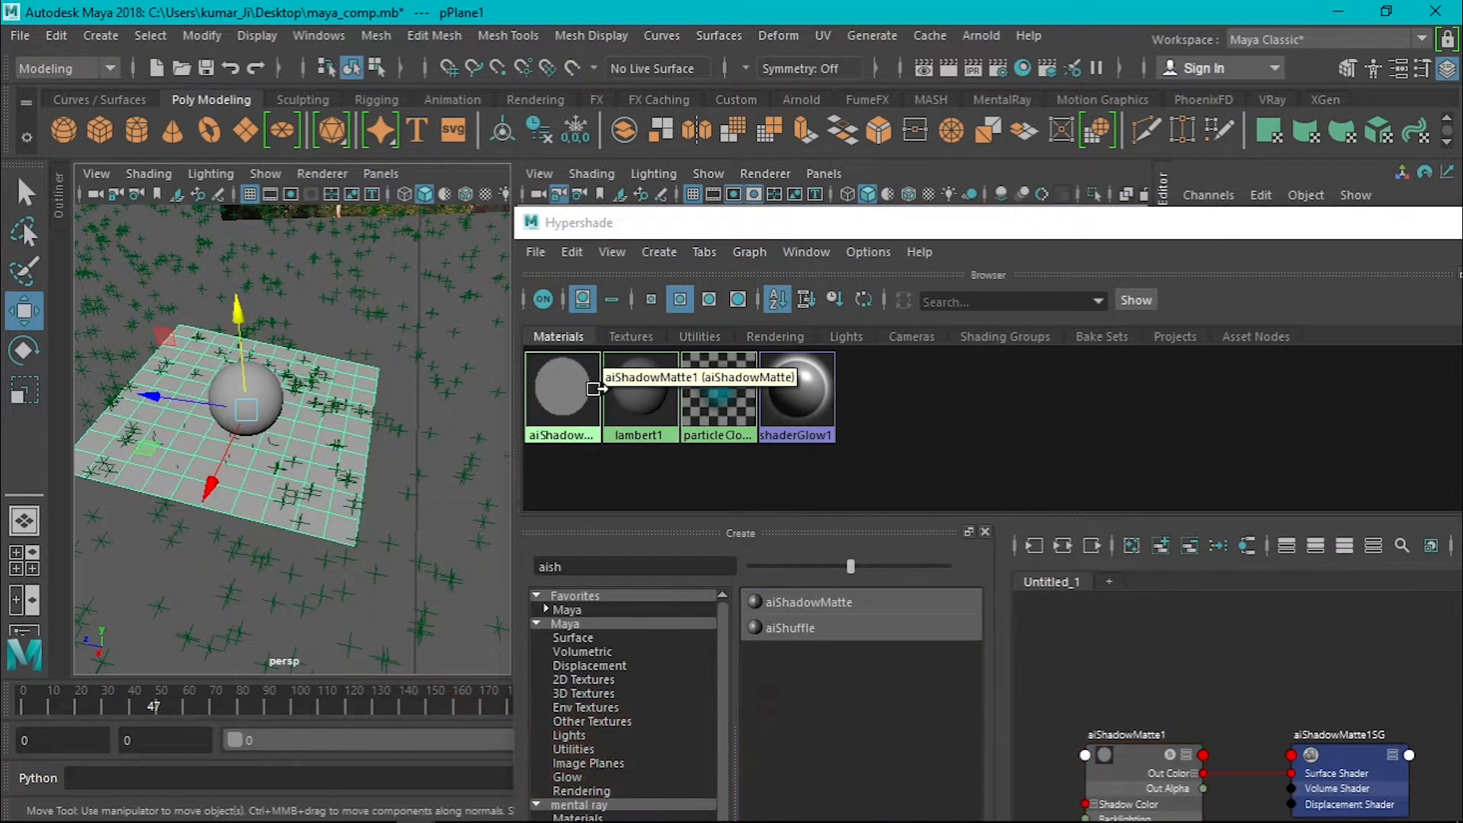
right_click(573, 391)
click(573, 329)
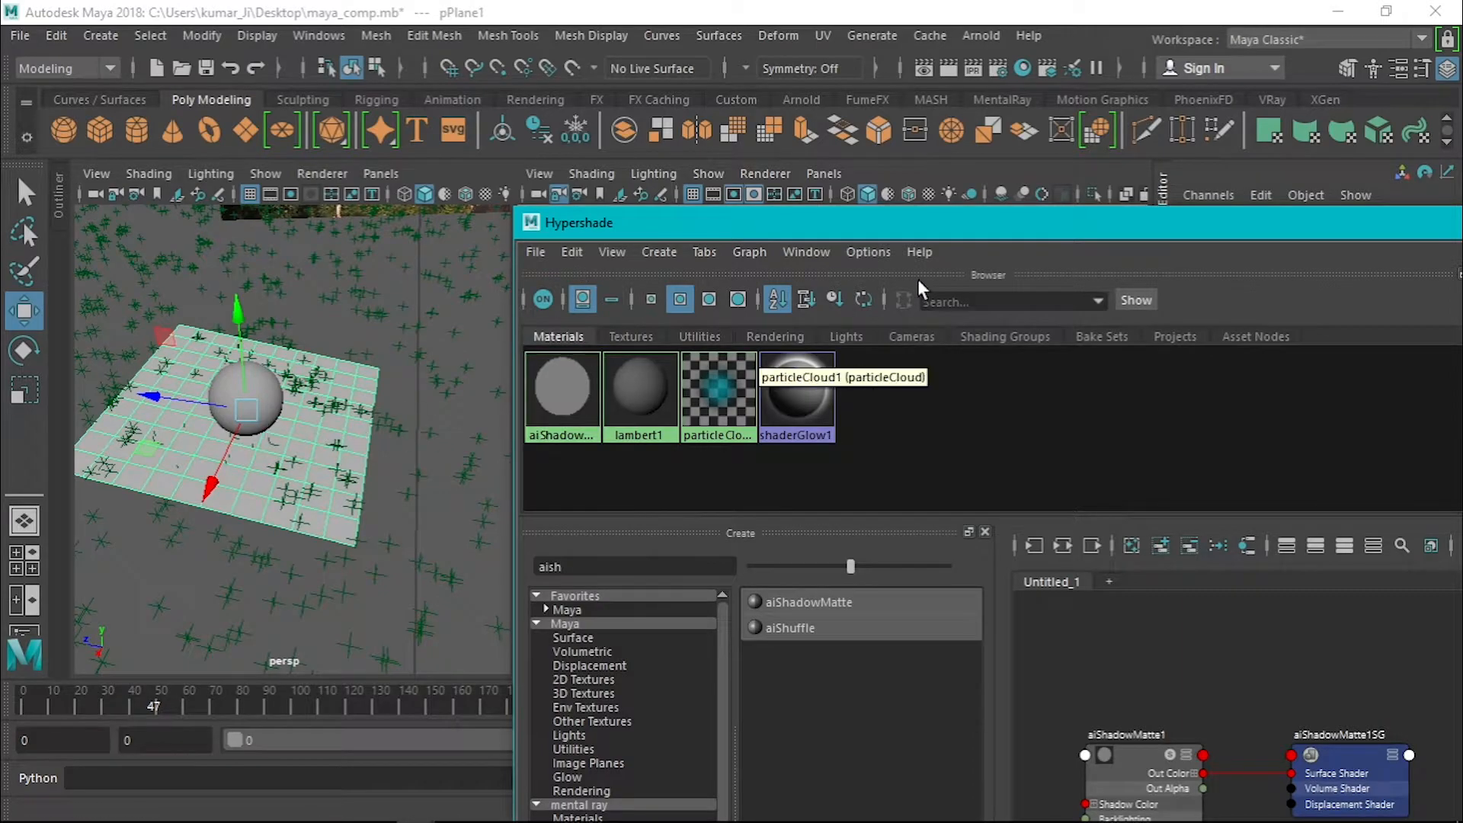
drag(963, 229, 722, 231)
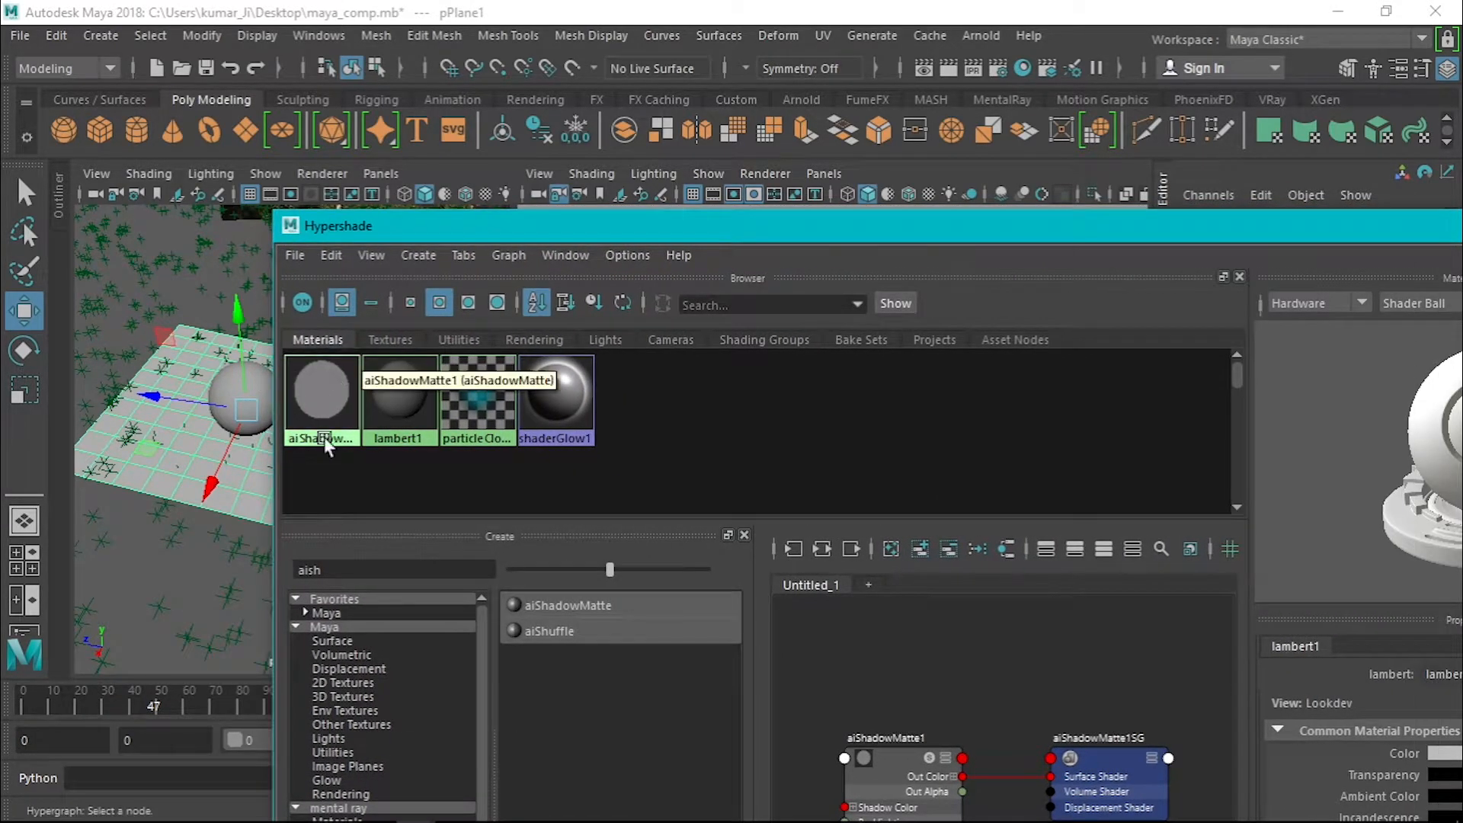
double_click(355, 569)
key(BackSpace)
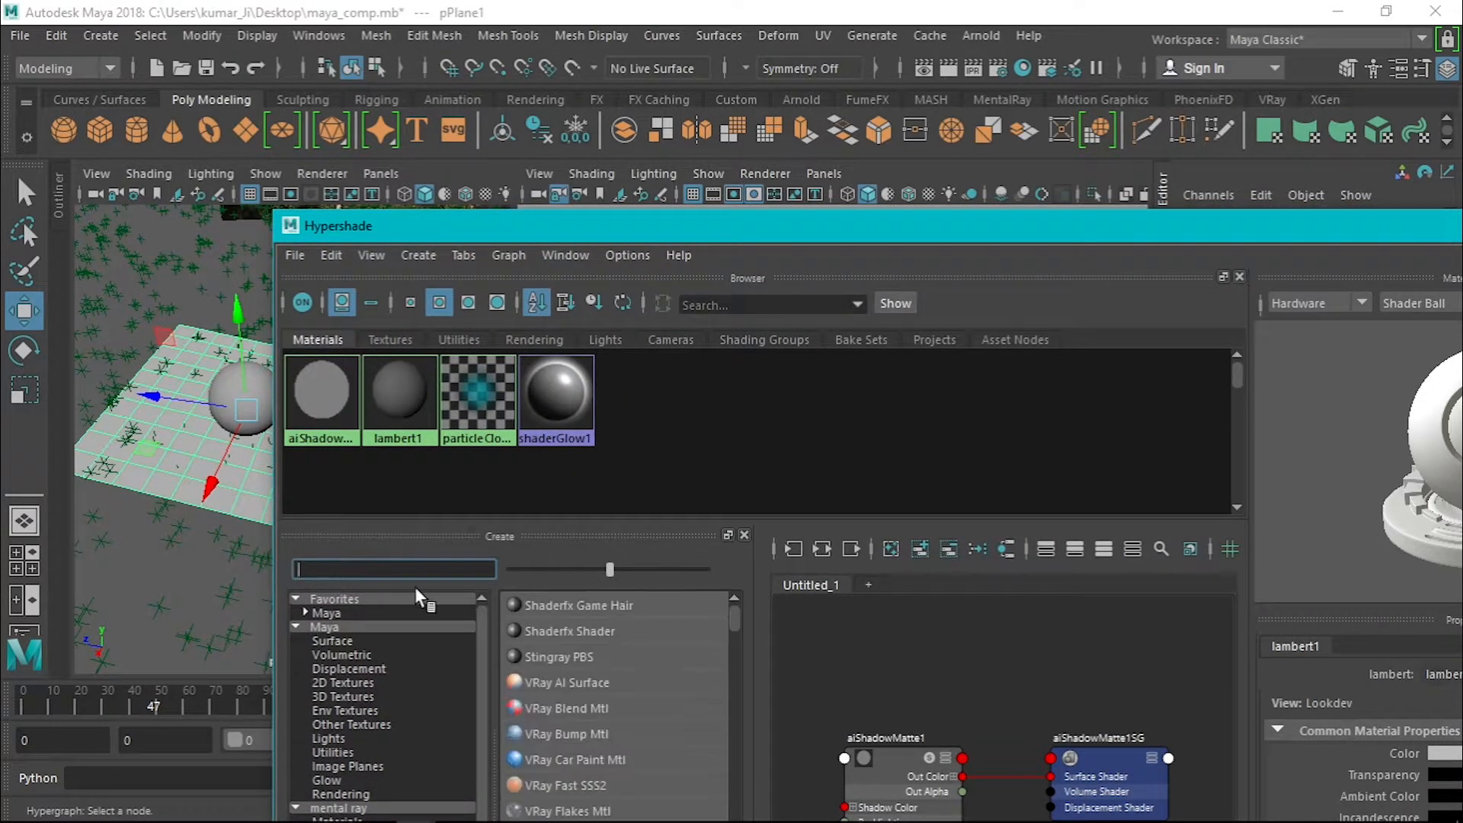
text(p)
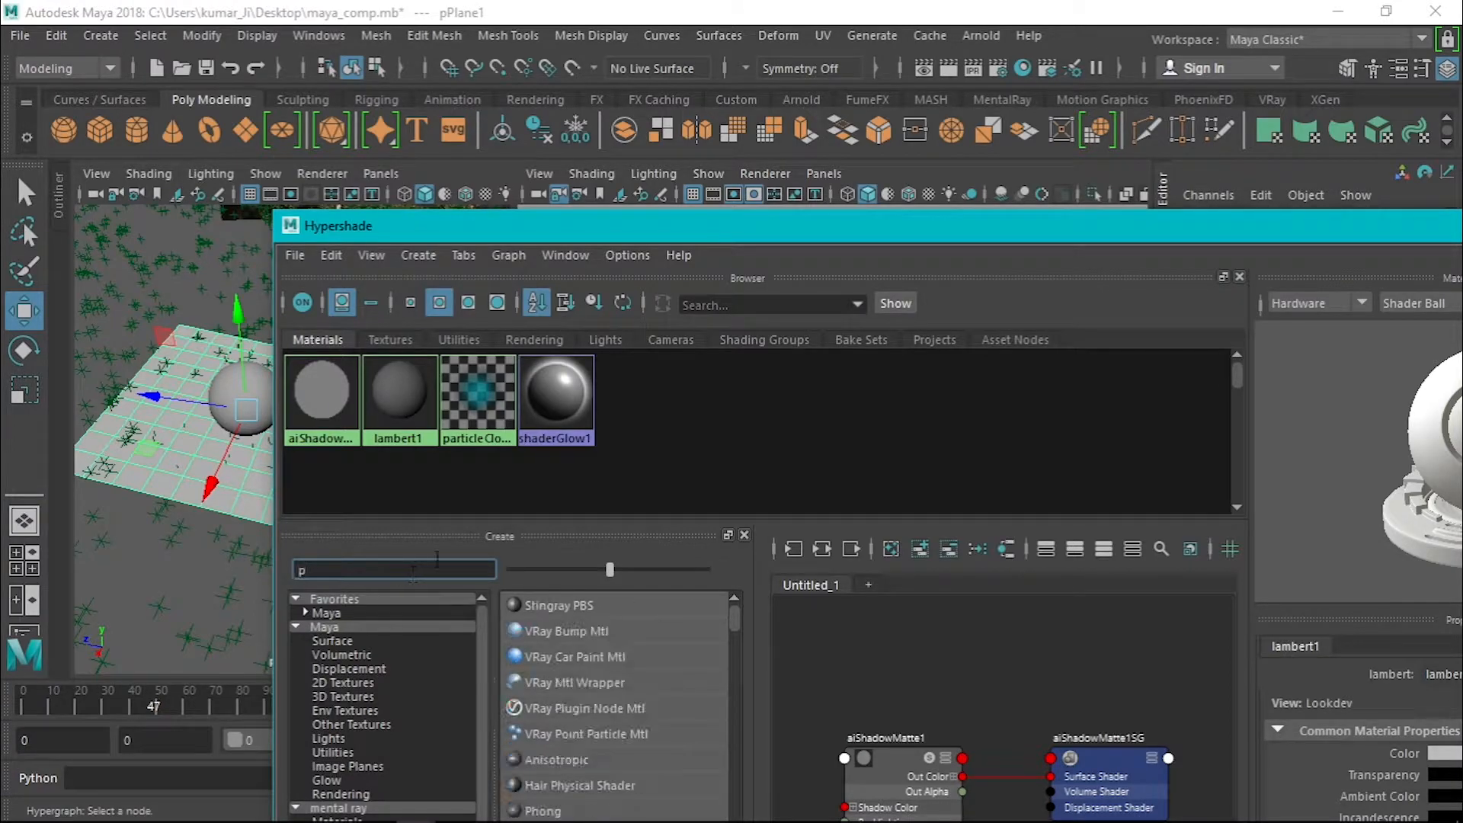
key(BackSpace)
Select the sphere, close the Hypershade, and assign a new Phong material to the sphere
click(235, 398)
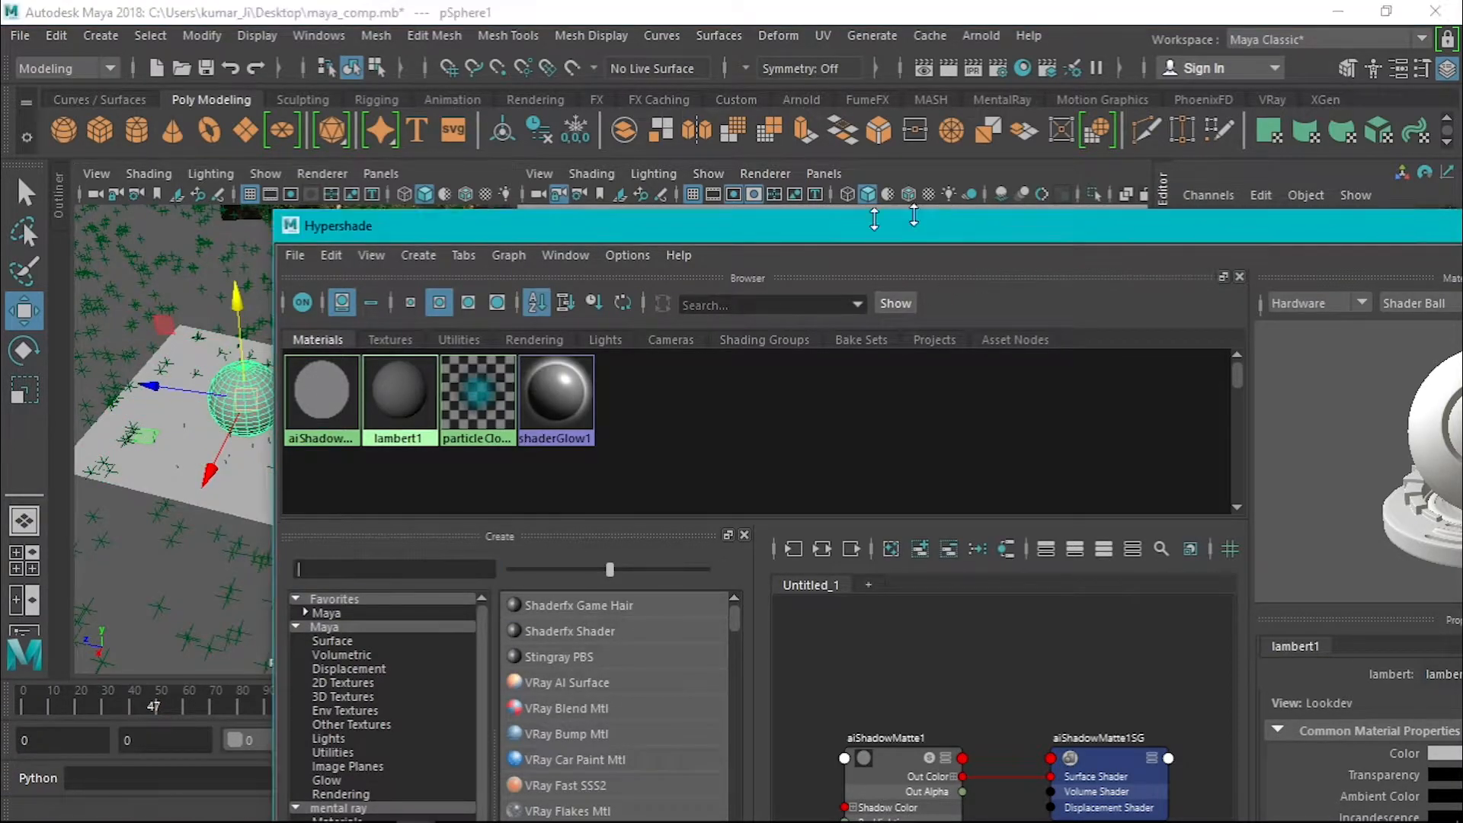
drag(913, 215, 906, 252)
drag(714, 273, 115, 267)
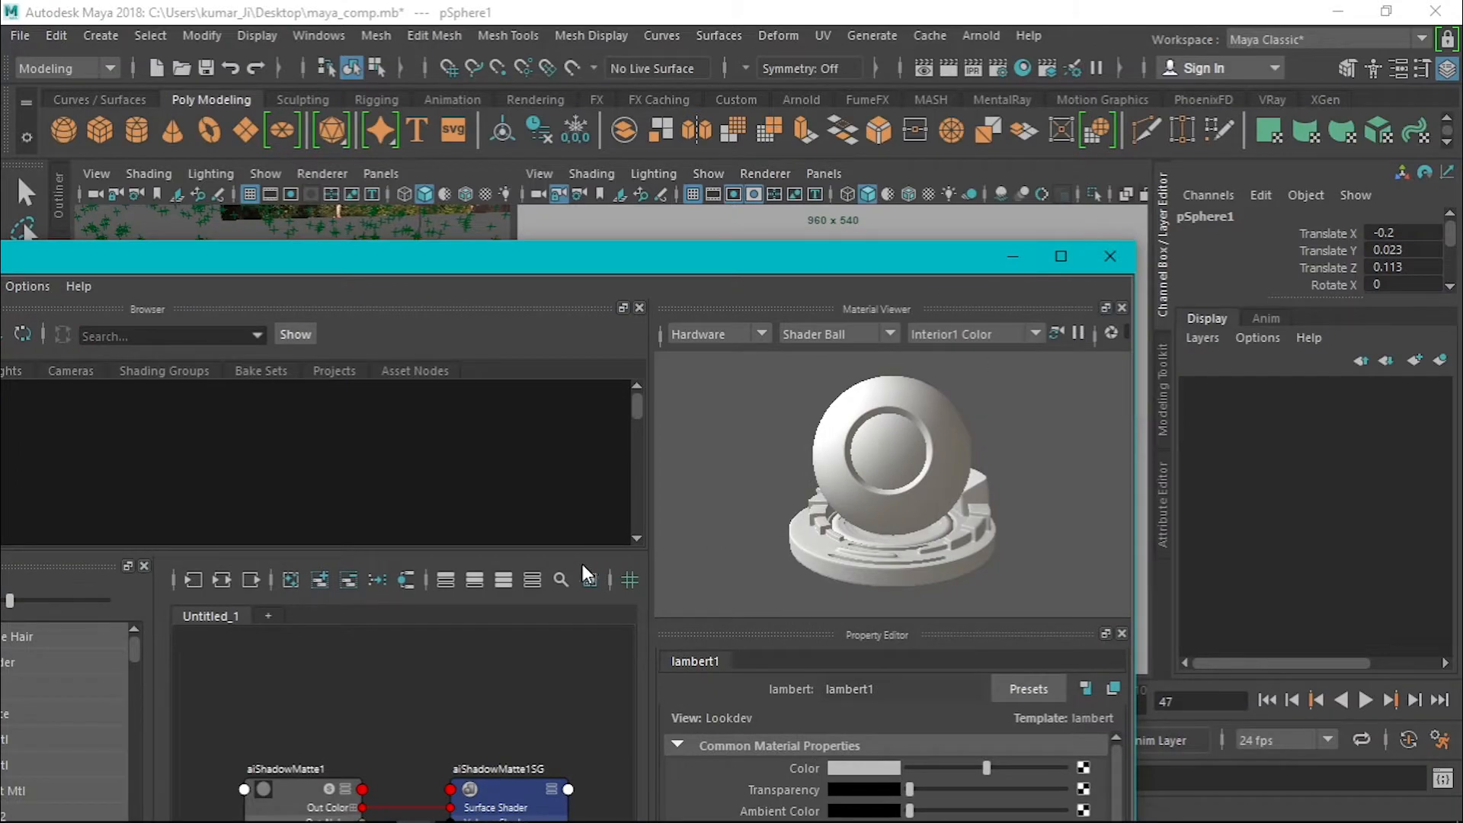
click(1110, 256)
right_click(249, 401)
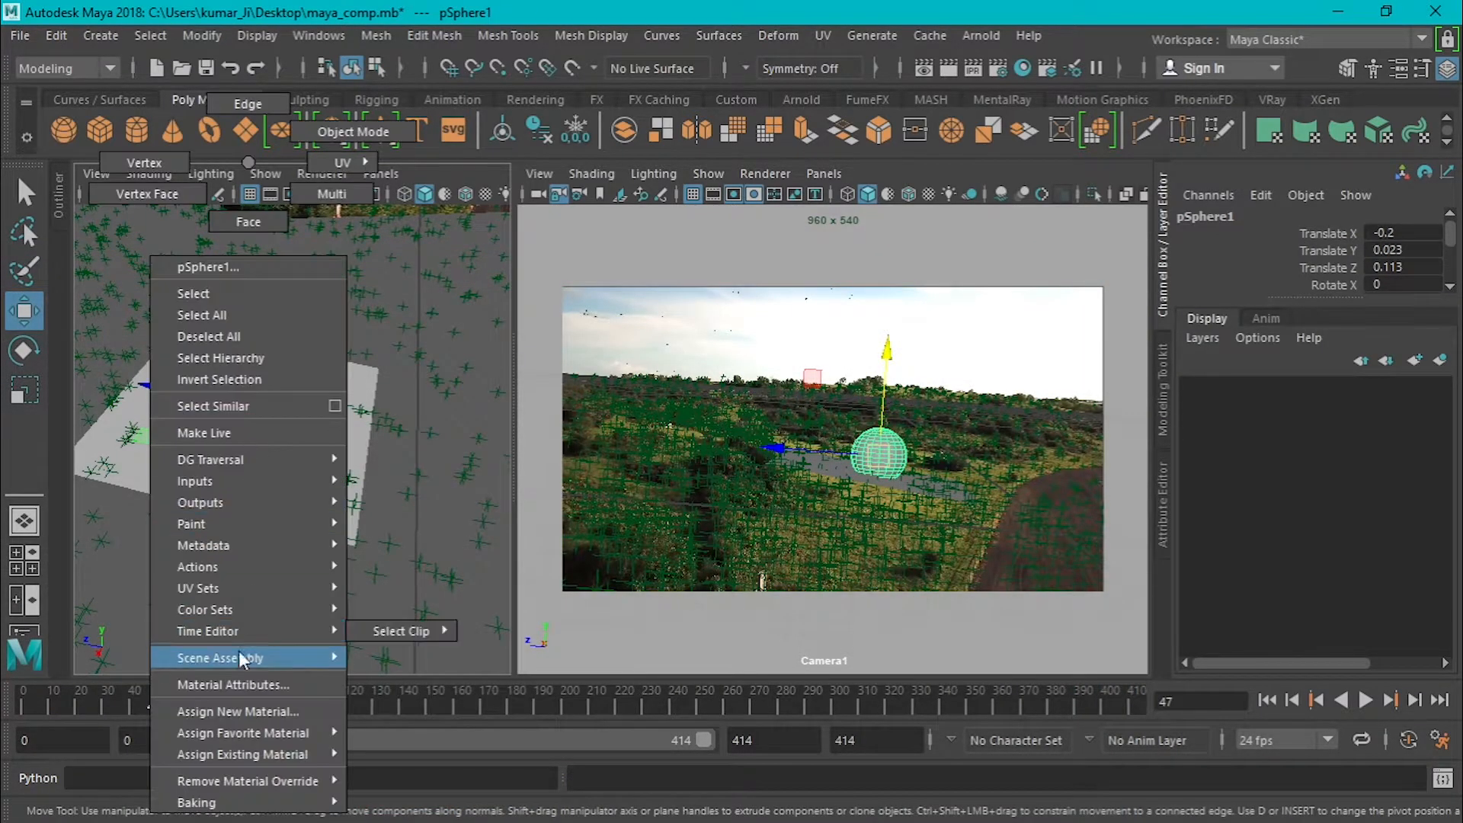
click(232, 710)
click(664, 467)
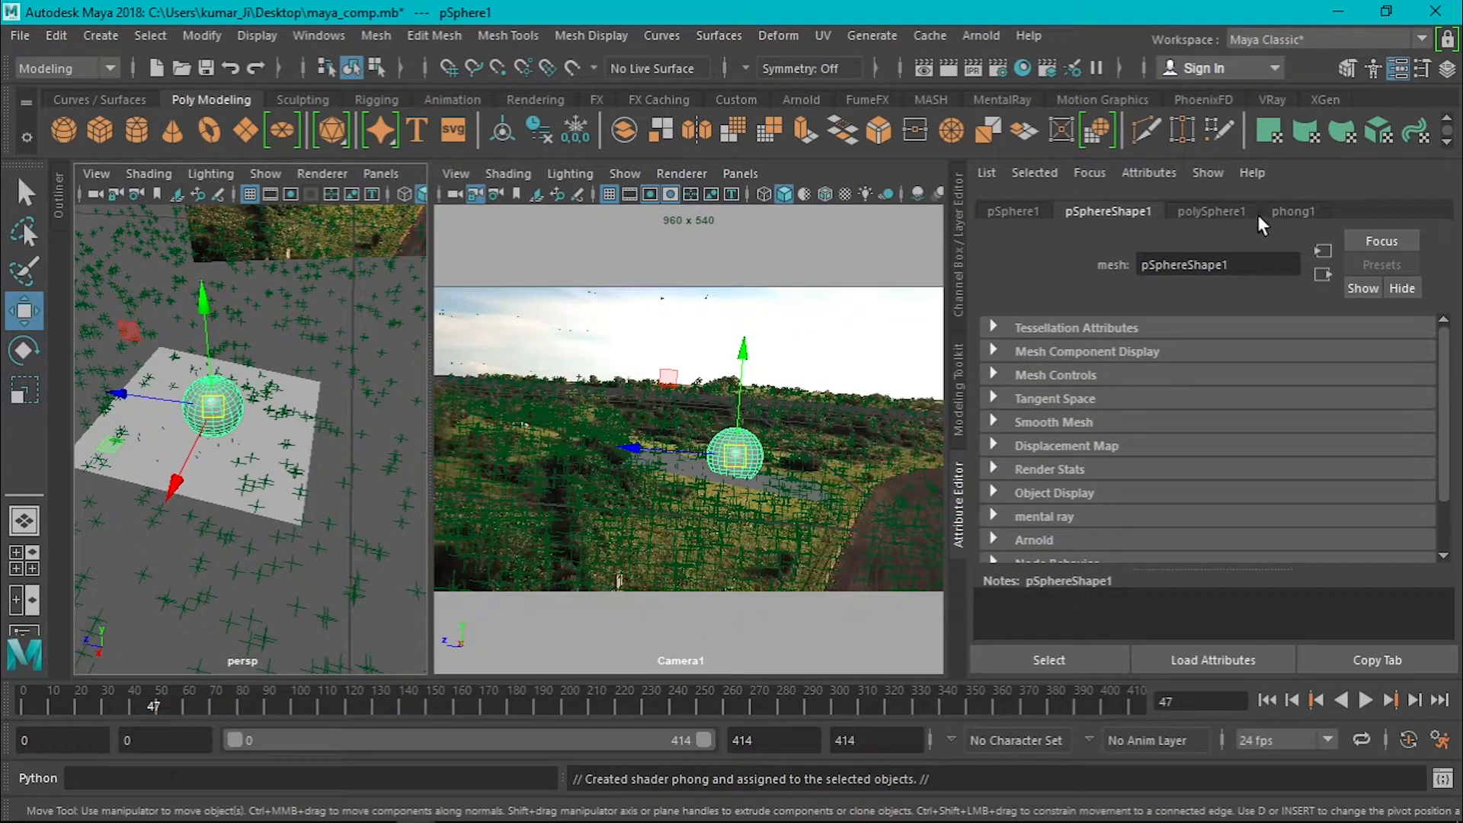
Set the sphere's Phong material reflectivity to 1 and slightly darken its specular color
click(1222, 212)
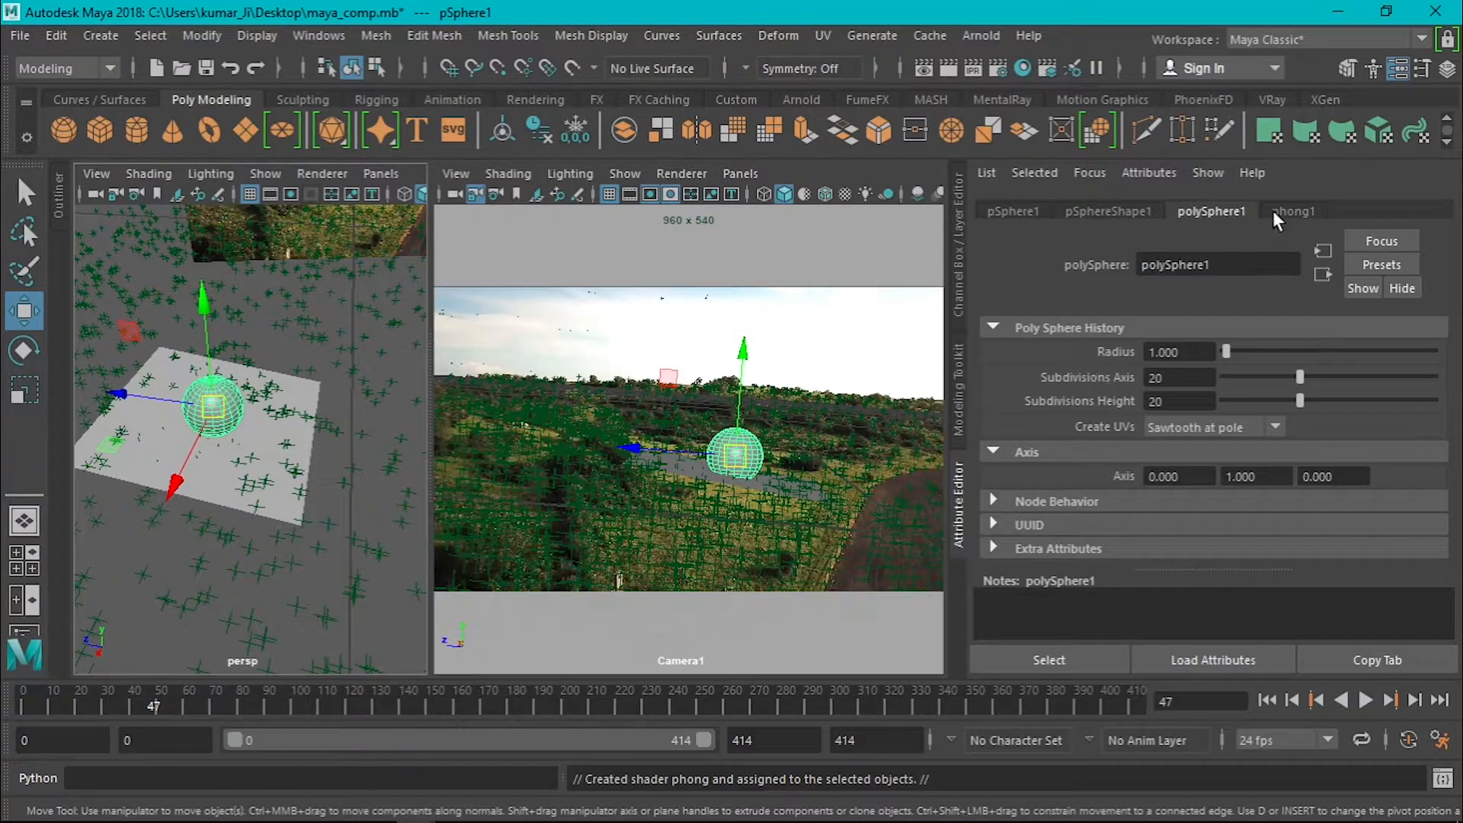
click(1294, 211)
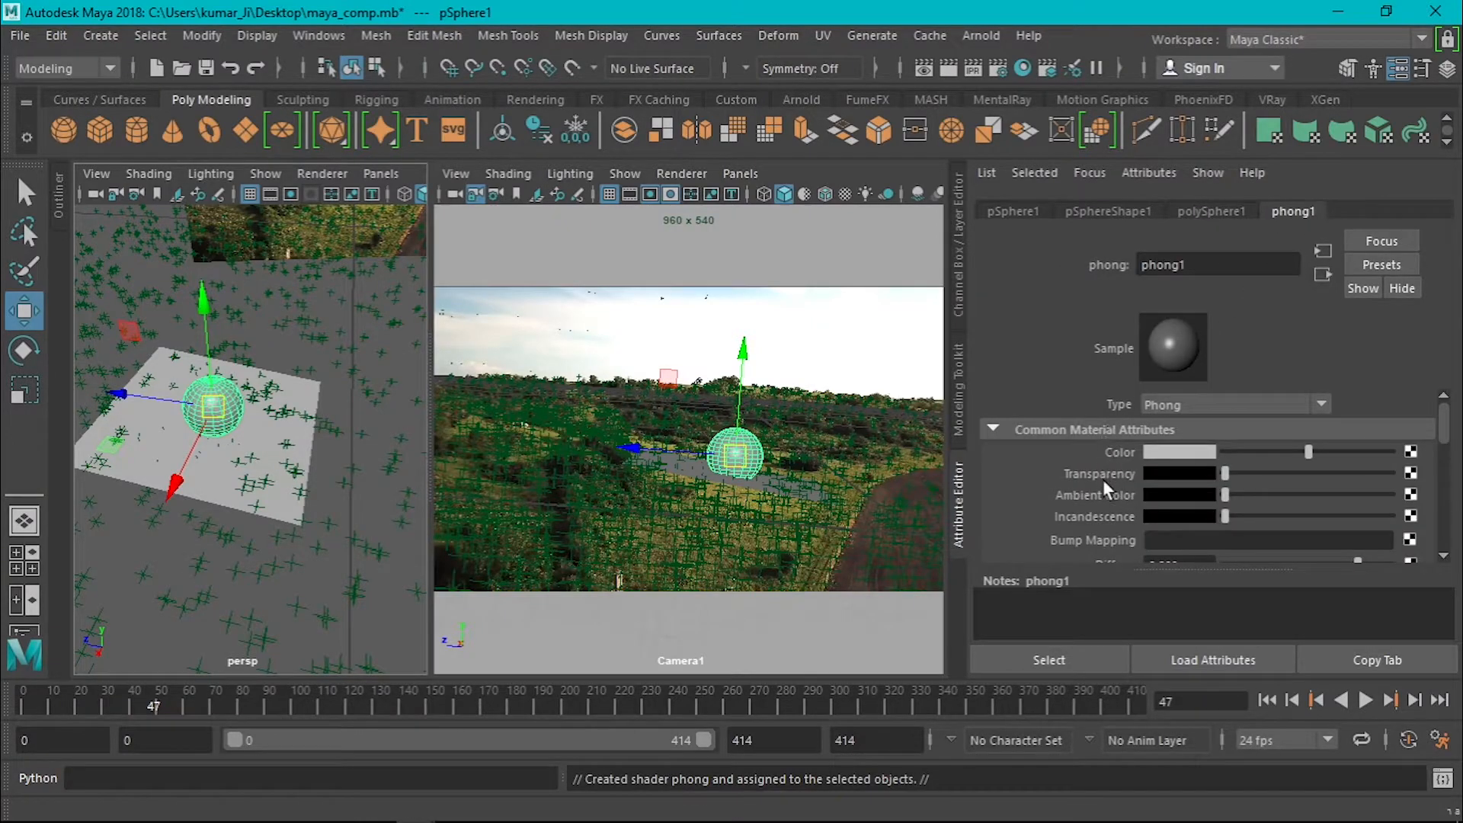
scroll(1103, 479, down, 3)
scroll(1103, 479, down, 3)
scroll(1103, 478, up, 1)
drag(1308, 472, 1415, 476)
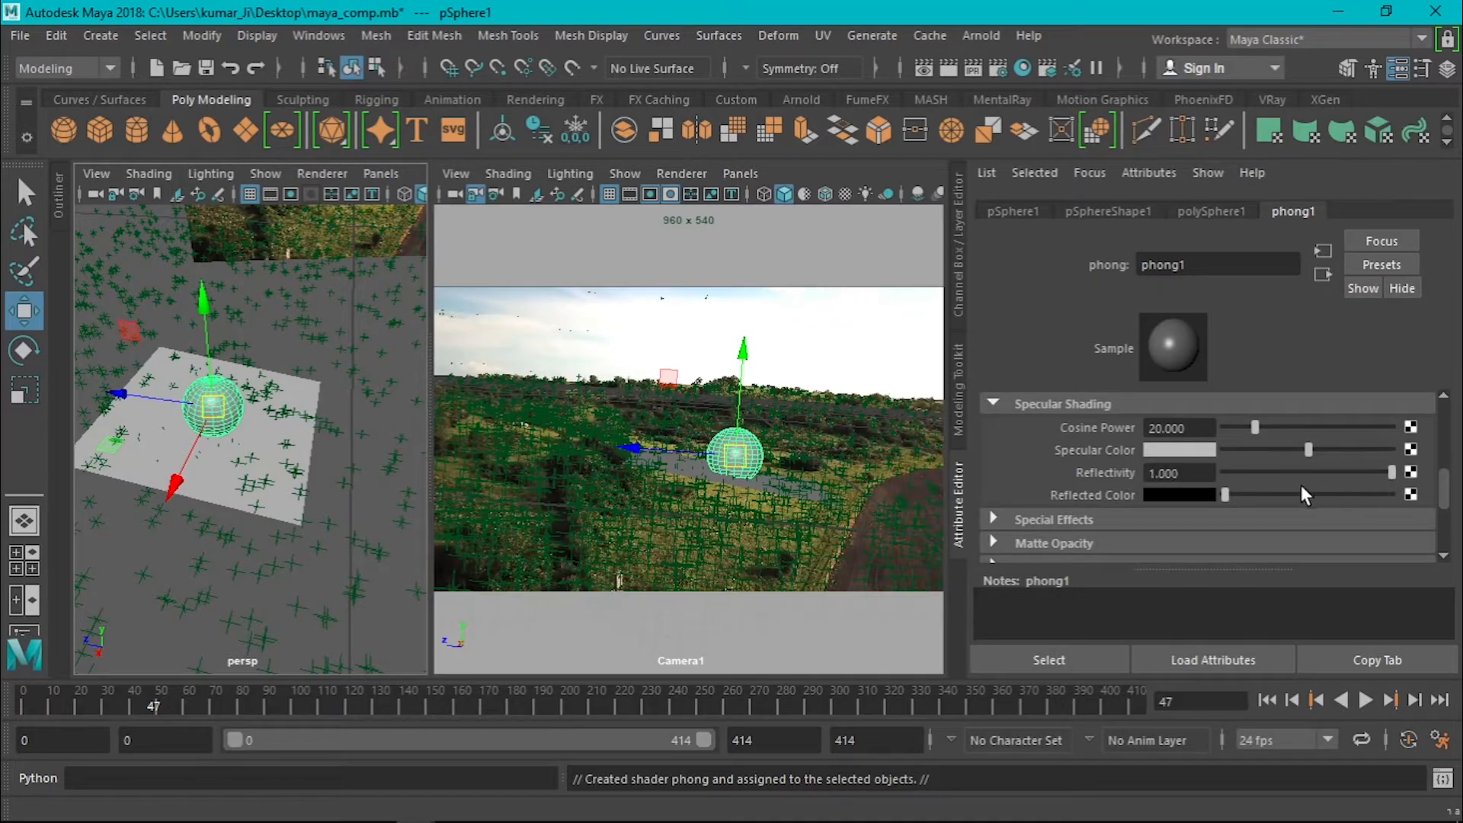
mouse_move(1308, 450)
mouse_down()
mouse_move(1356, 445)
mouse_move(1268, 454)
mouse_move(1293, 451)
mouse_up()
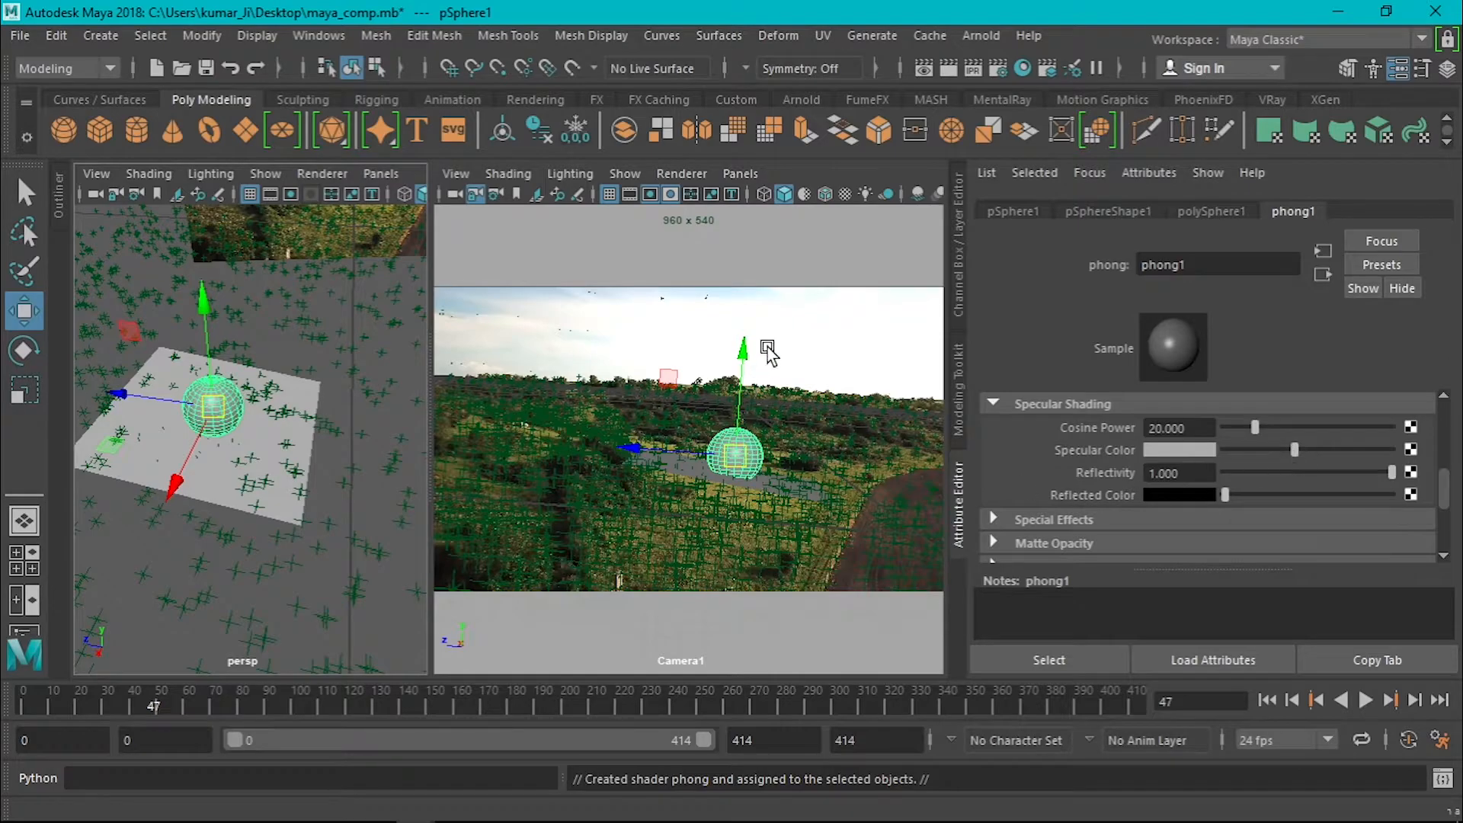
Maximize the persp view and create an Arnold skydome light in the scene
click(959, 279)
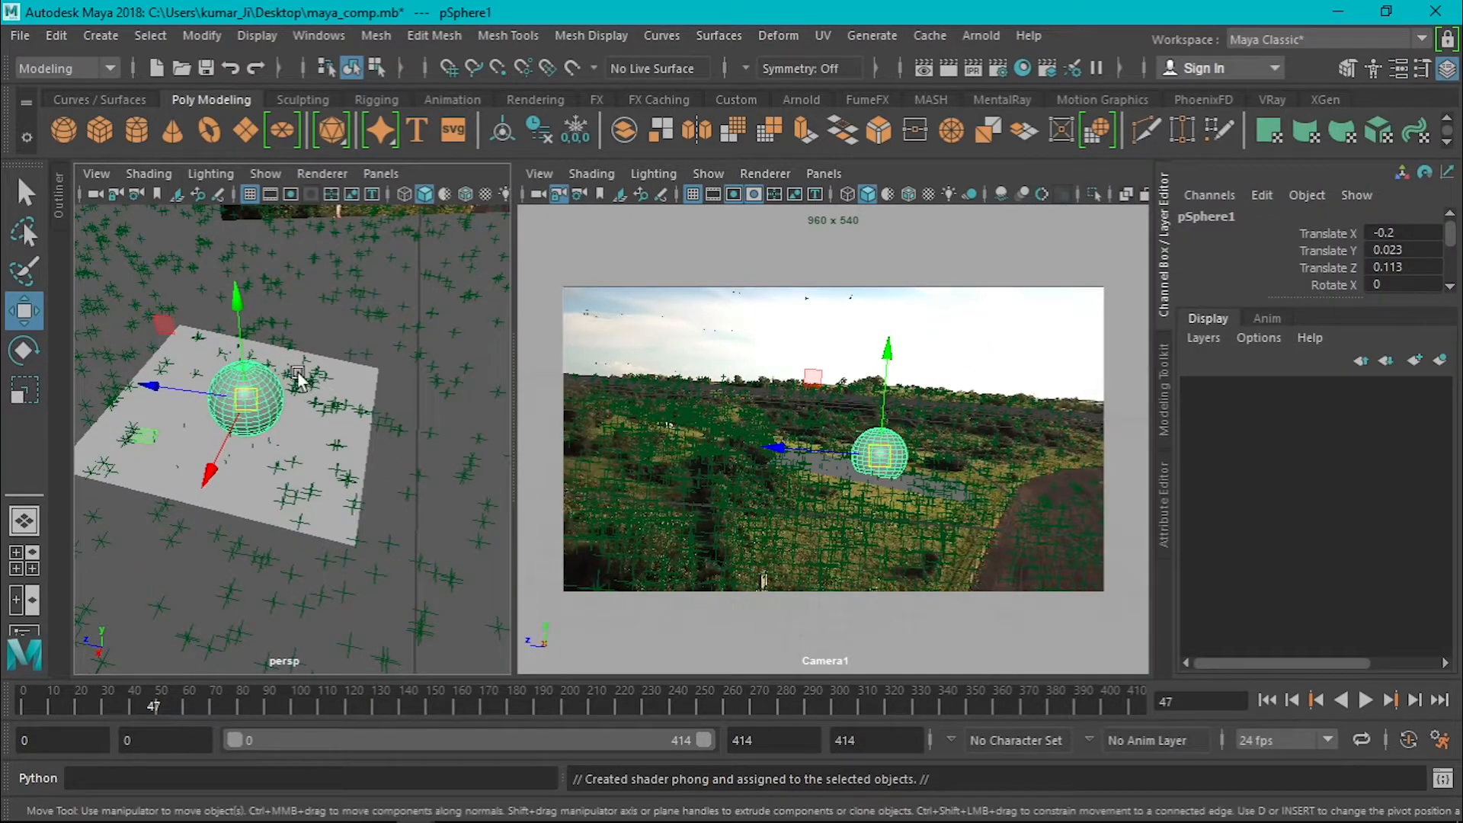
click(30, 512)
scroll(661, 380, down, 5)
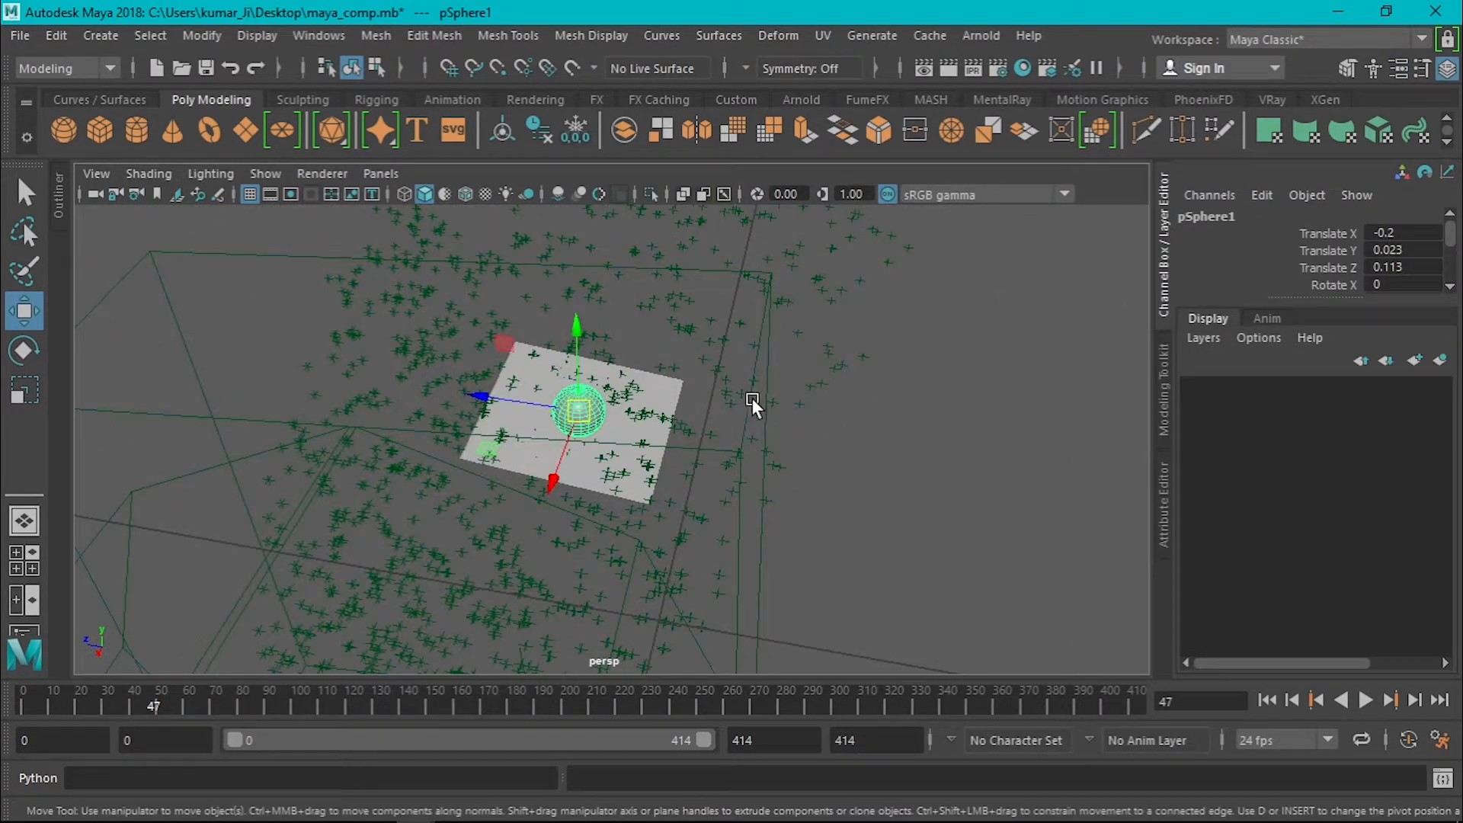
scroll(754, 397, down, 7)
scroll(736, 406, down, 3)
alt+drag(682, 434, 789, 422)
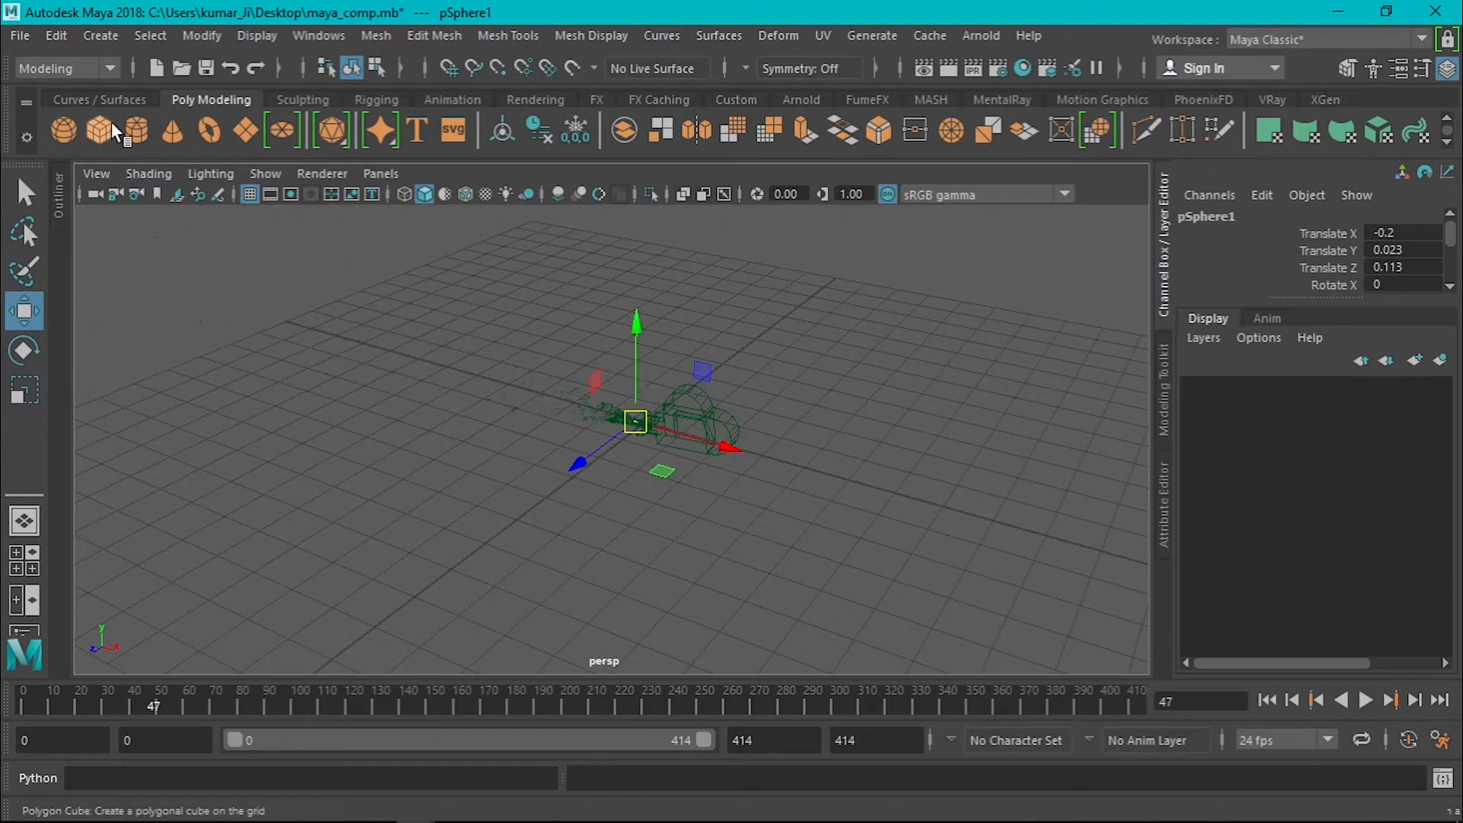
click(114, 99)
click(792, 99)
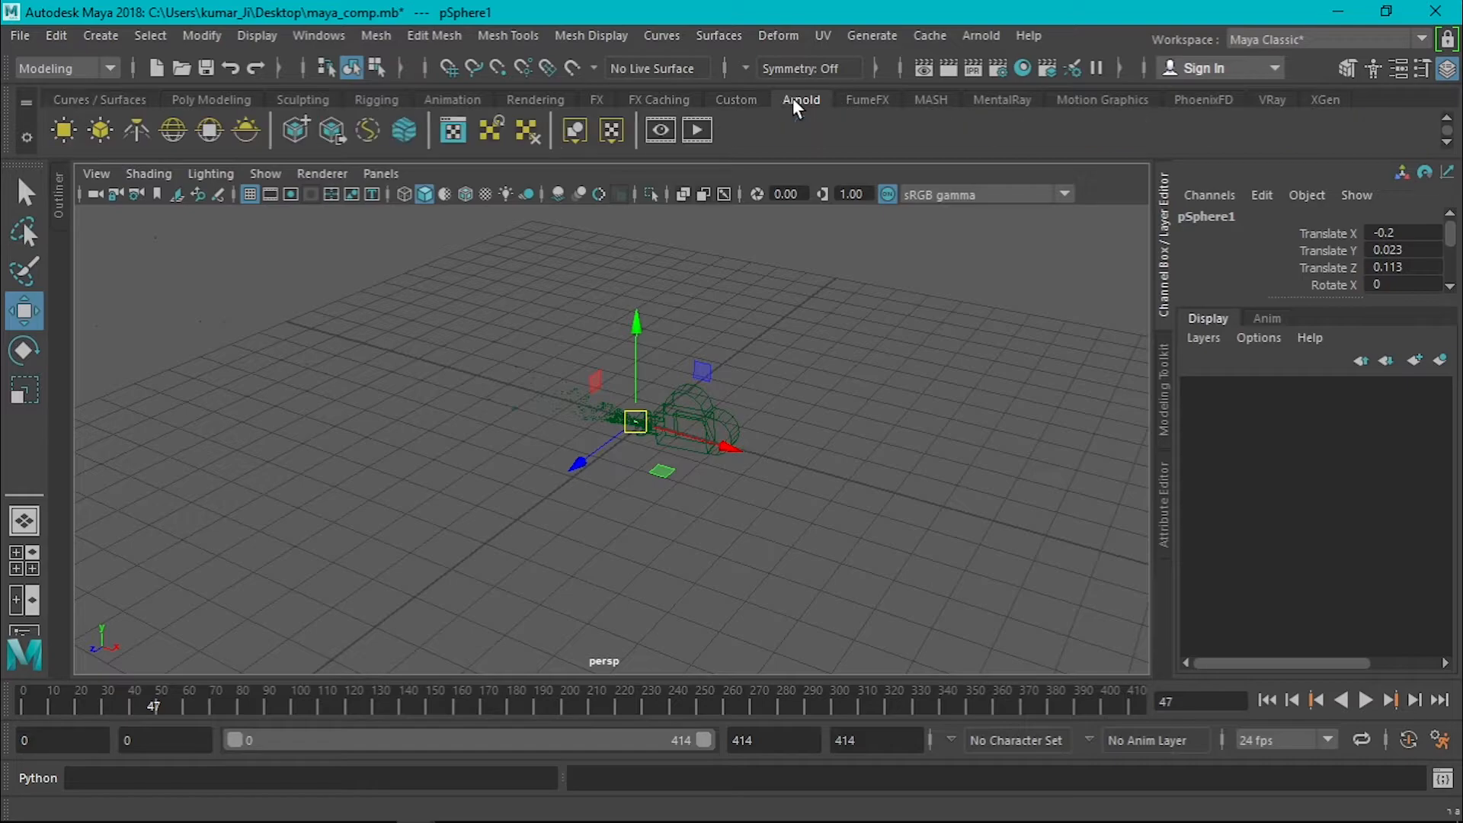
click(173, 130)
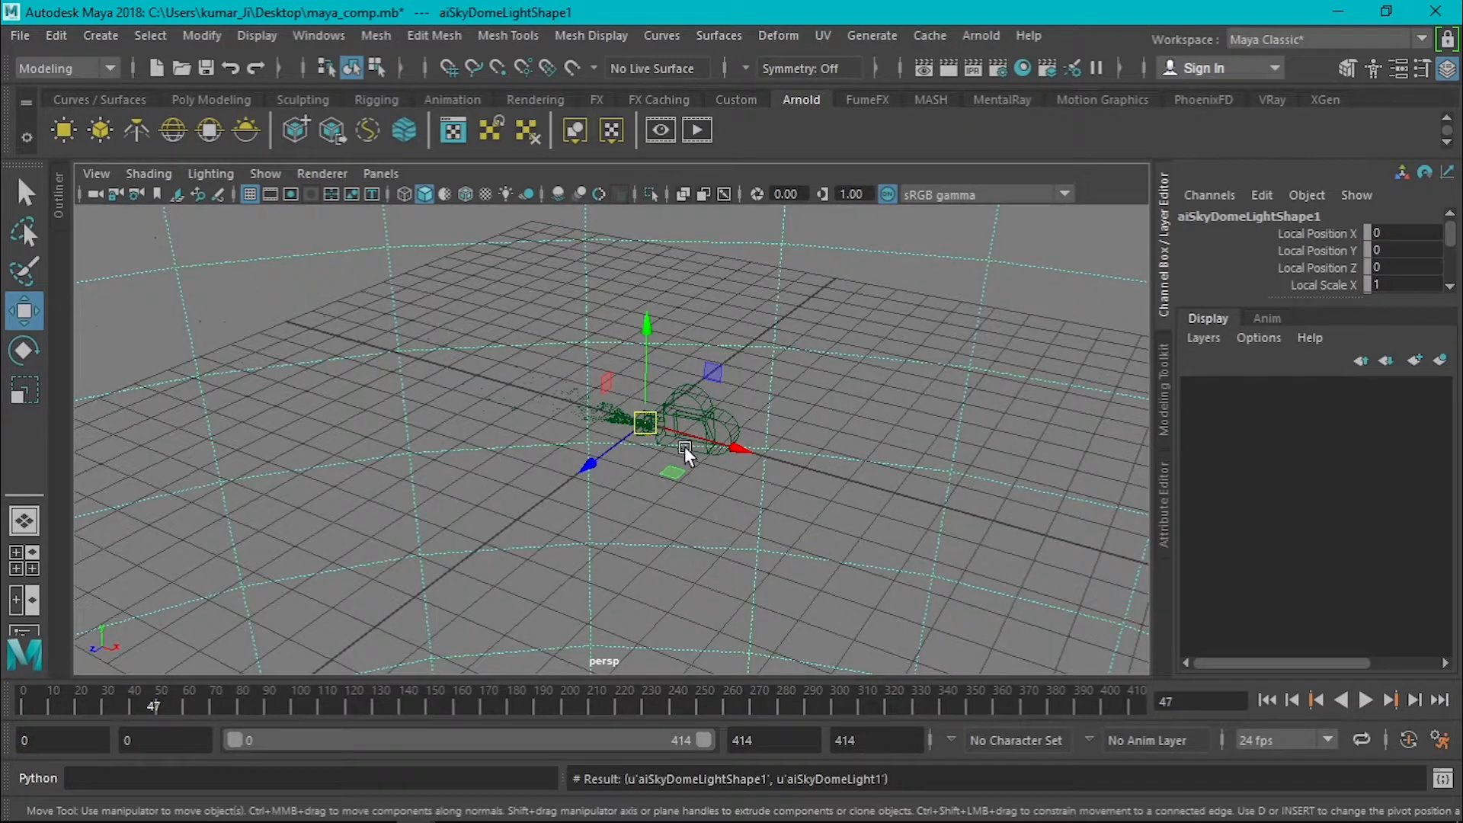
Connect a File texture to the skydome light's color and load VFx_shot000.tif from E:\comp\vfx_shot
click(1164, 503)
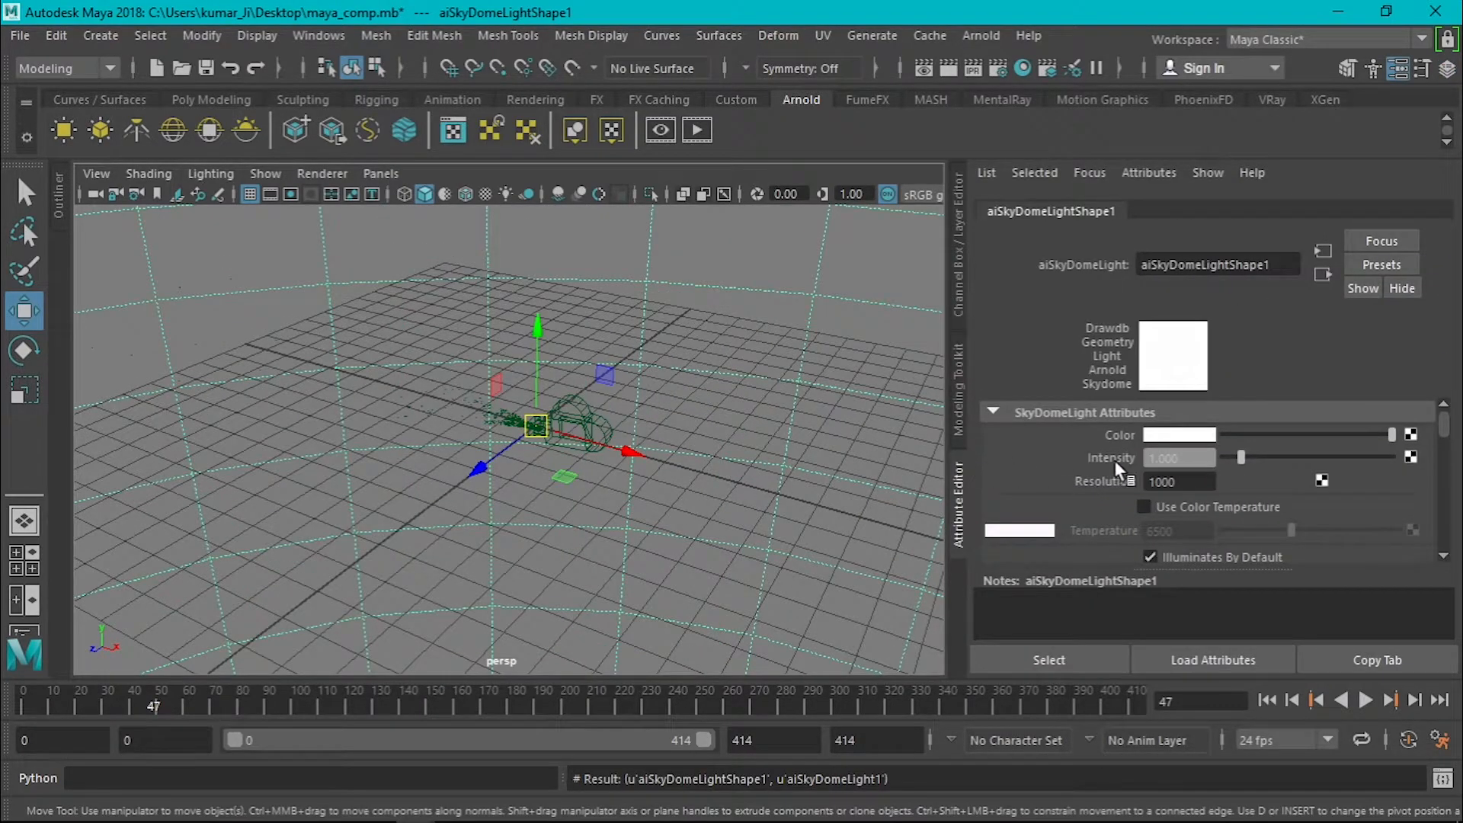
click(1411, 434)
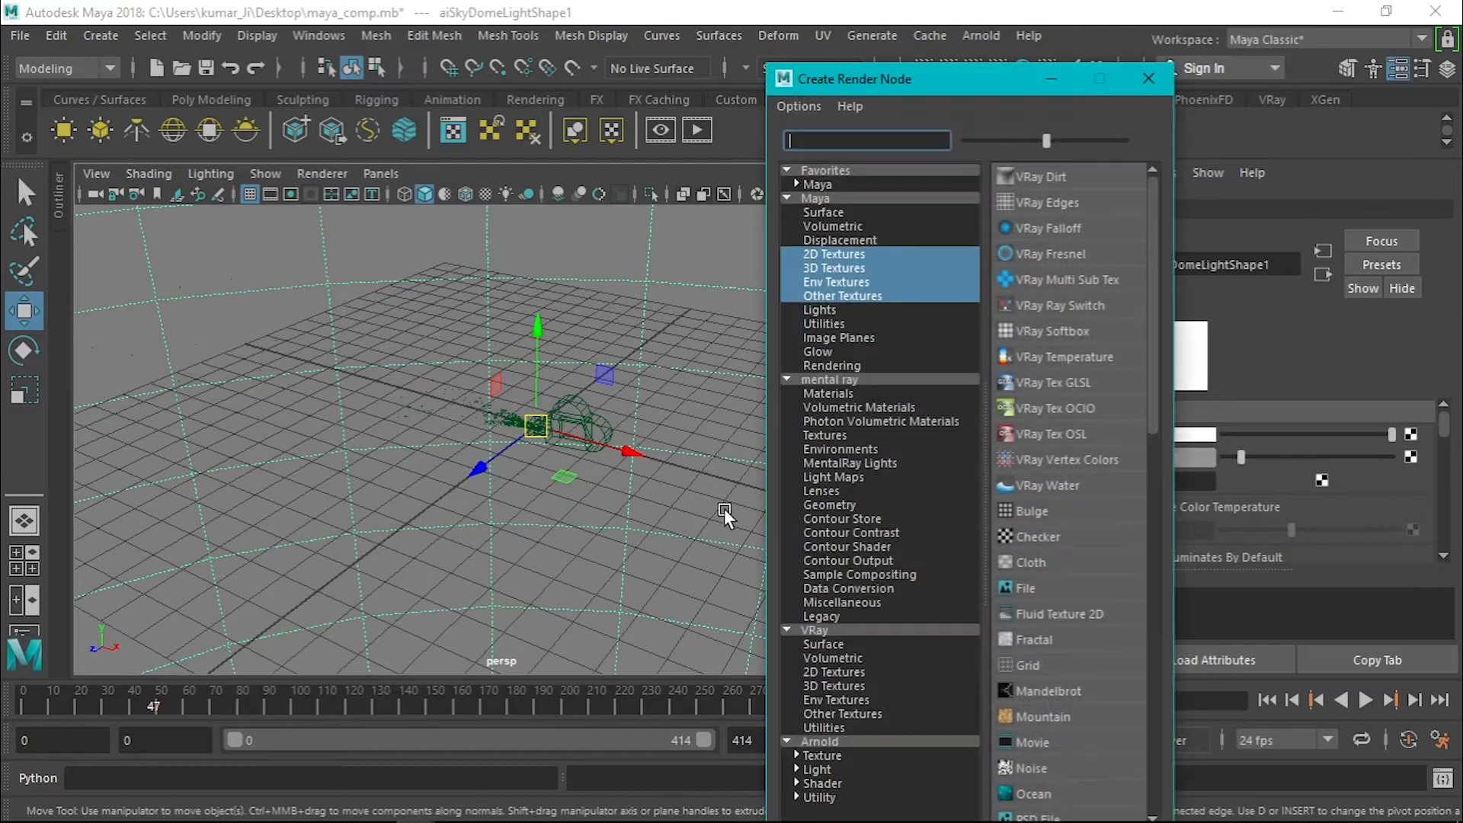
click(1029, 585)
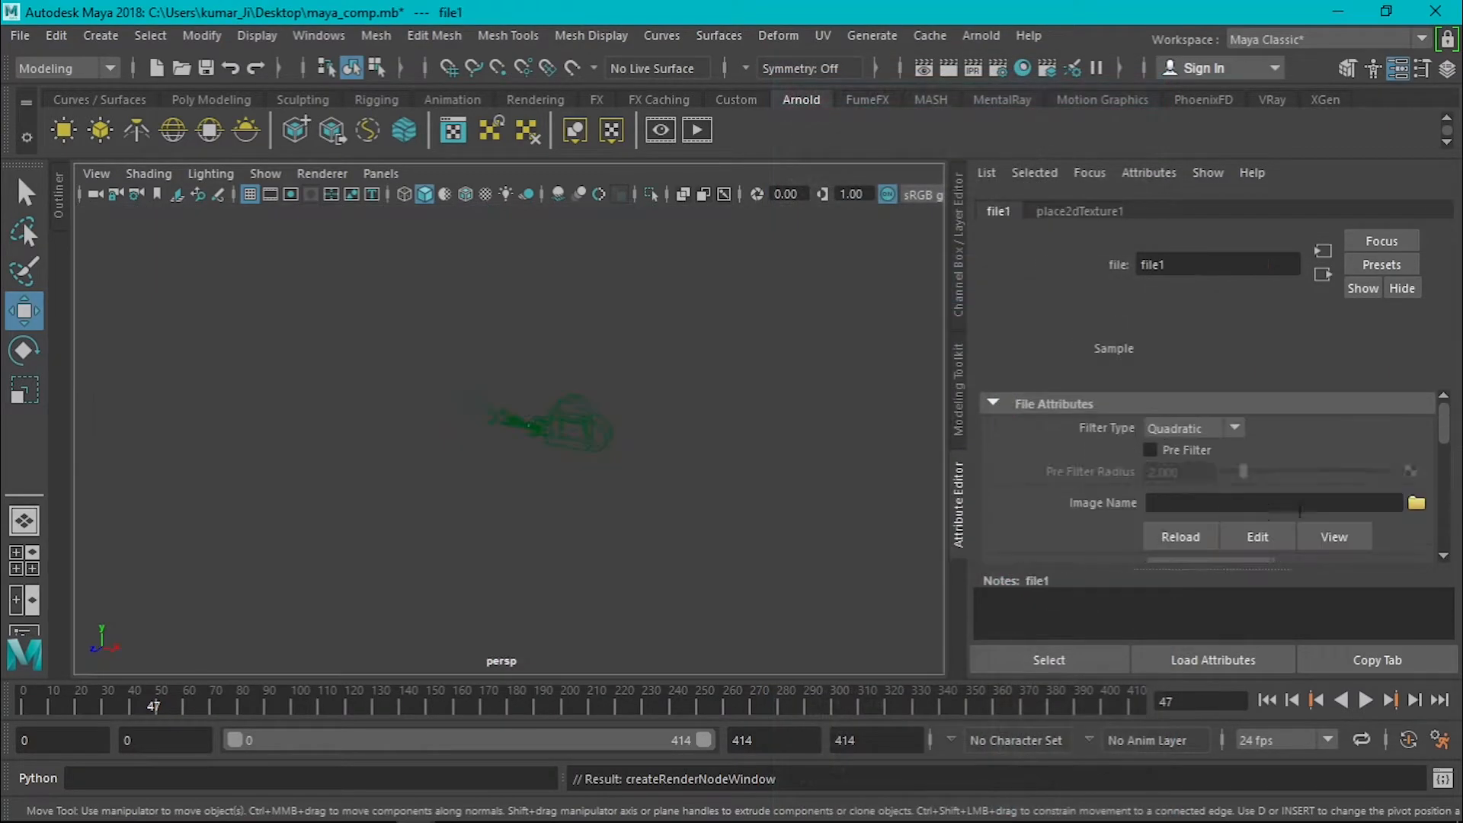
click(1409, 503)
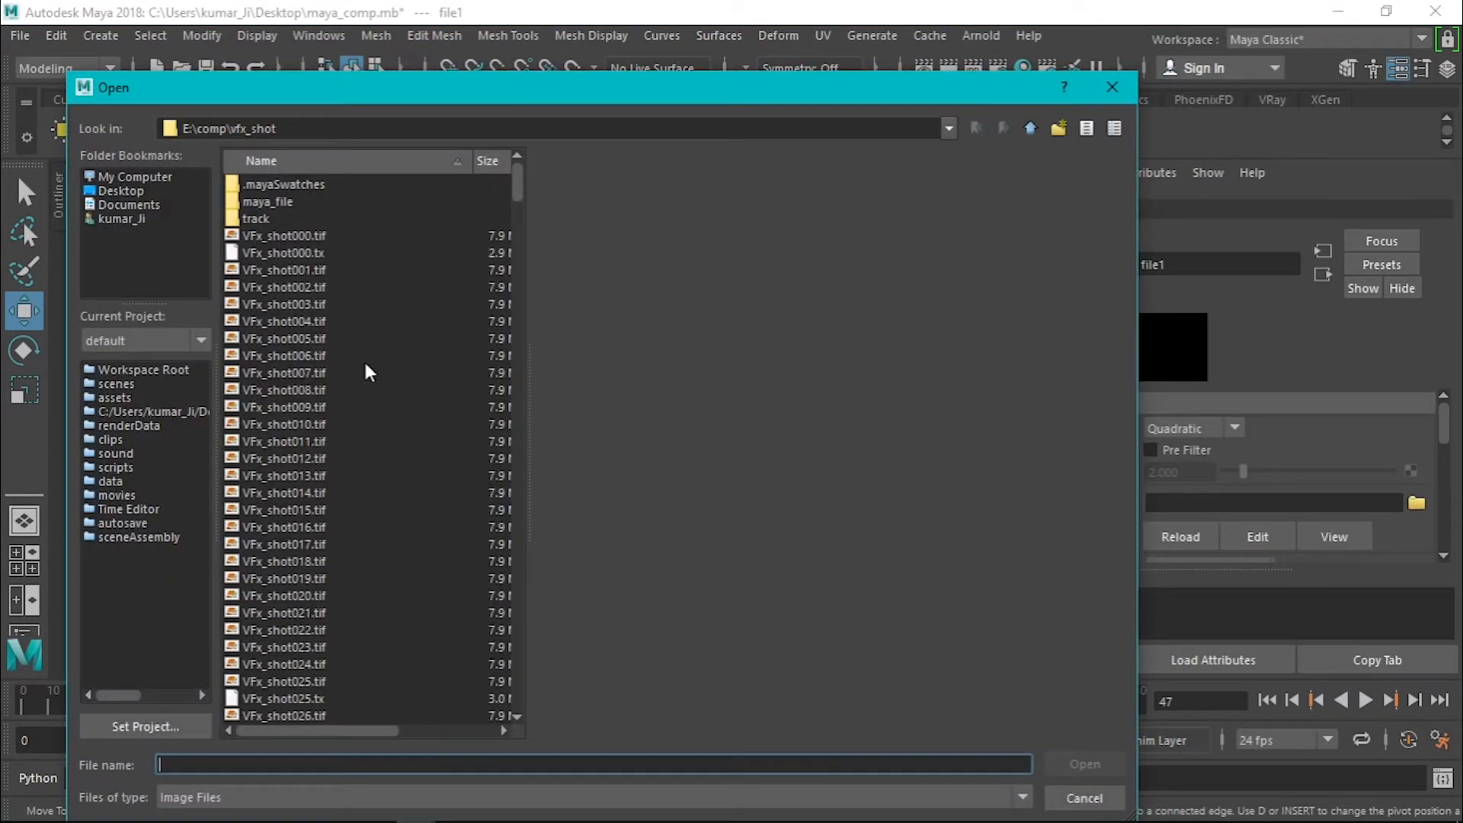
click(312, 235)
click(1074, 763)
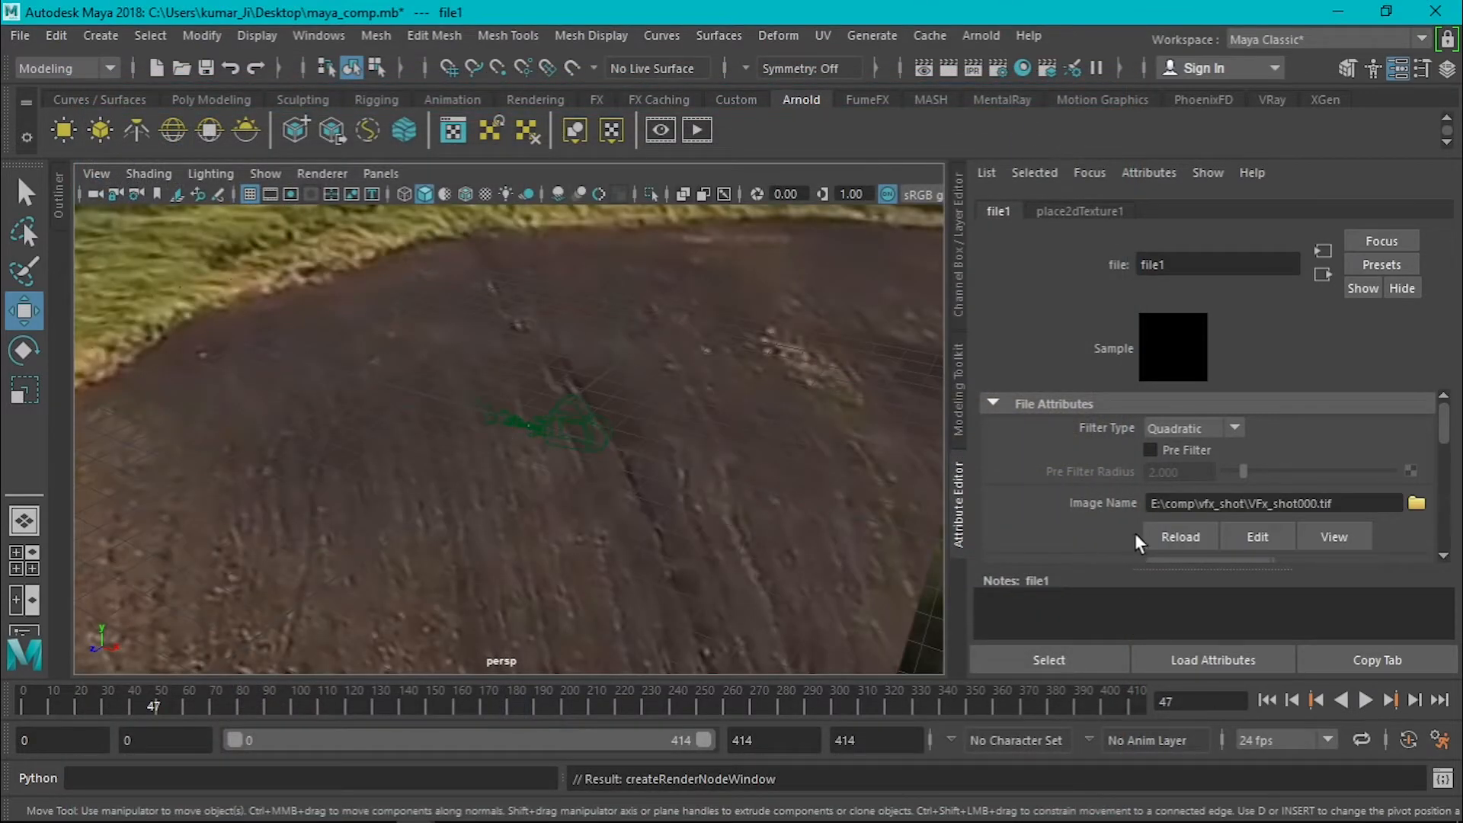
Turn on Use Image Sequence for the skydome's file texture
scroll(1135, 530, down, 3)
click(1150, 401)
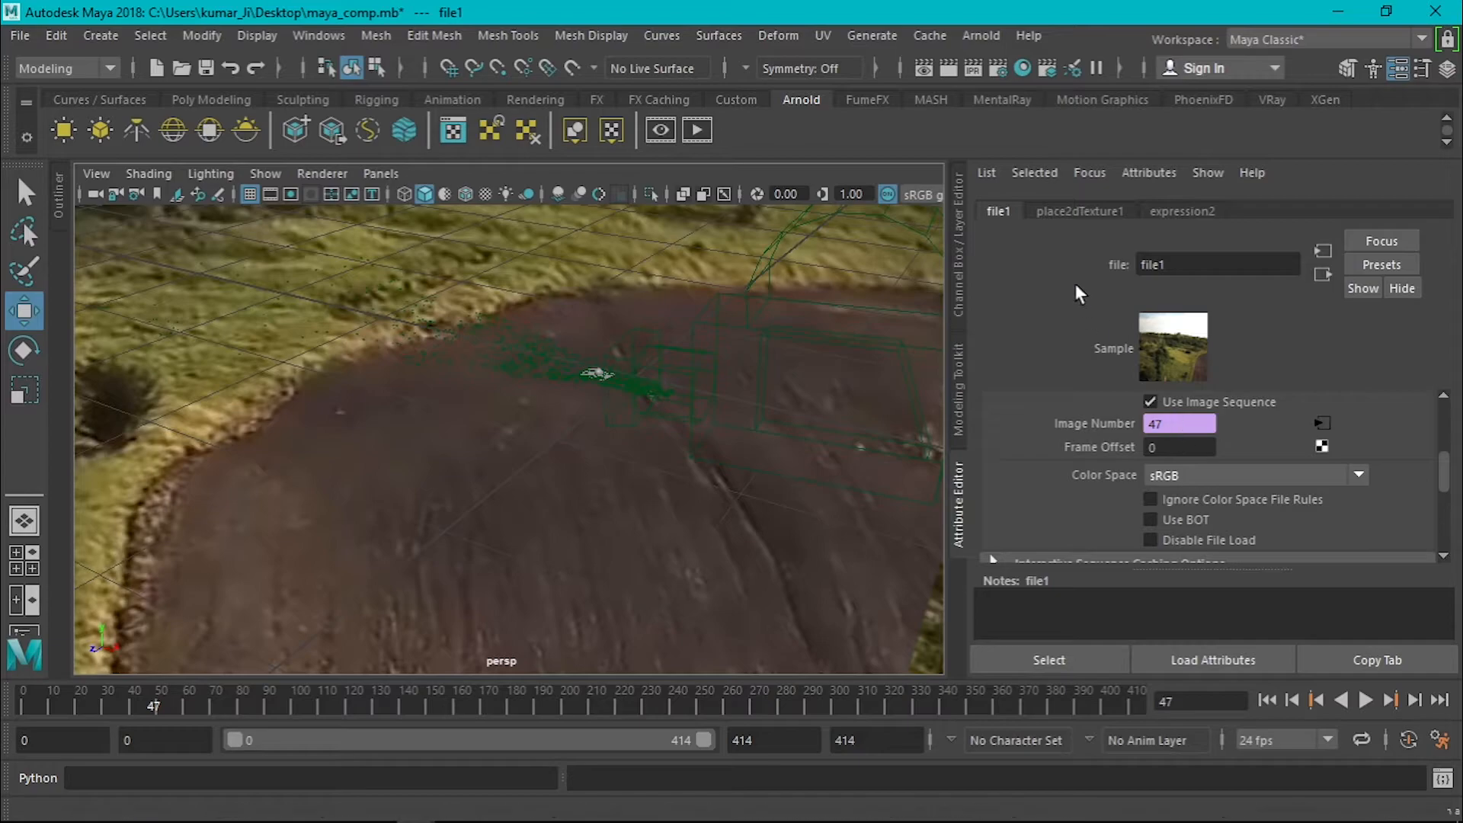
scroll(1126, 474, up, 3)
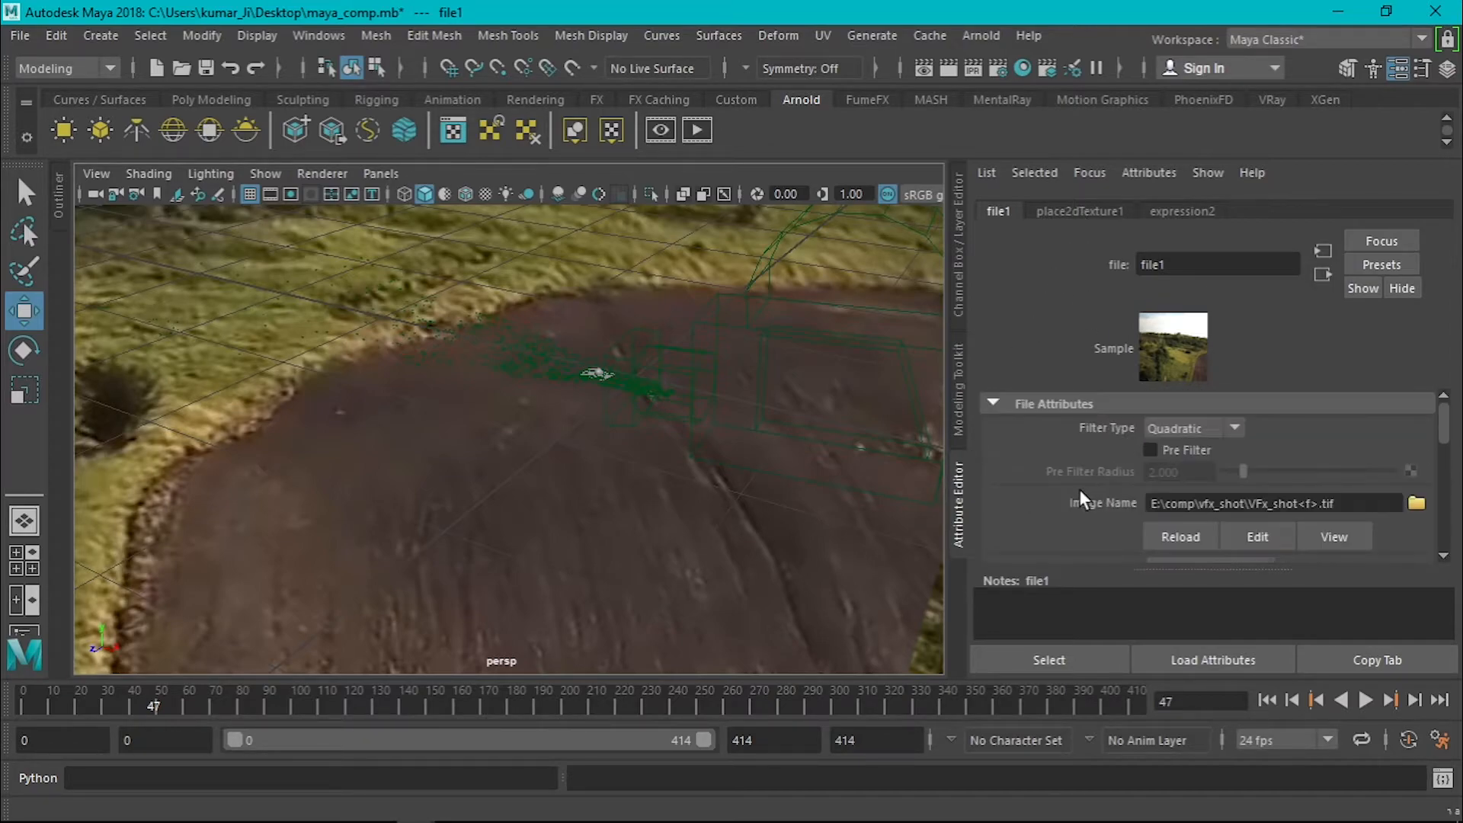
Return to the skydome light's attributes and set its Camera visibility to 0
click(1324, 273)
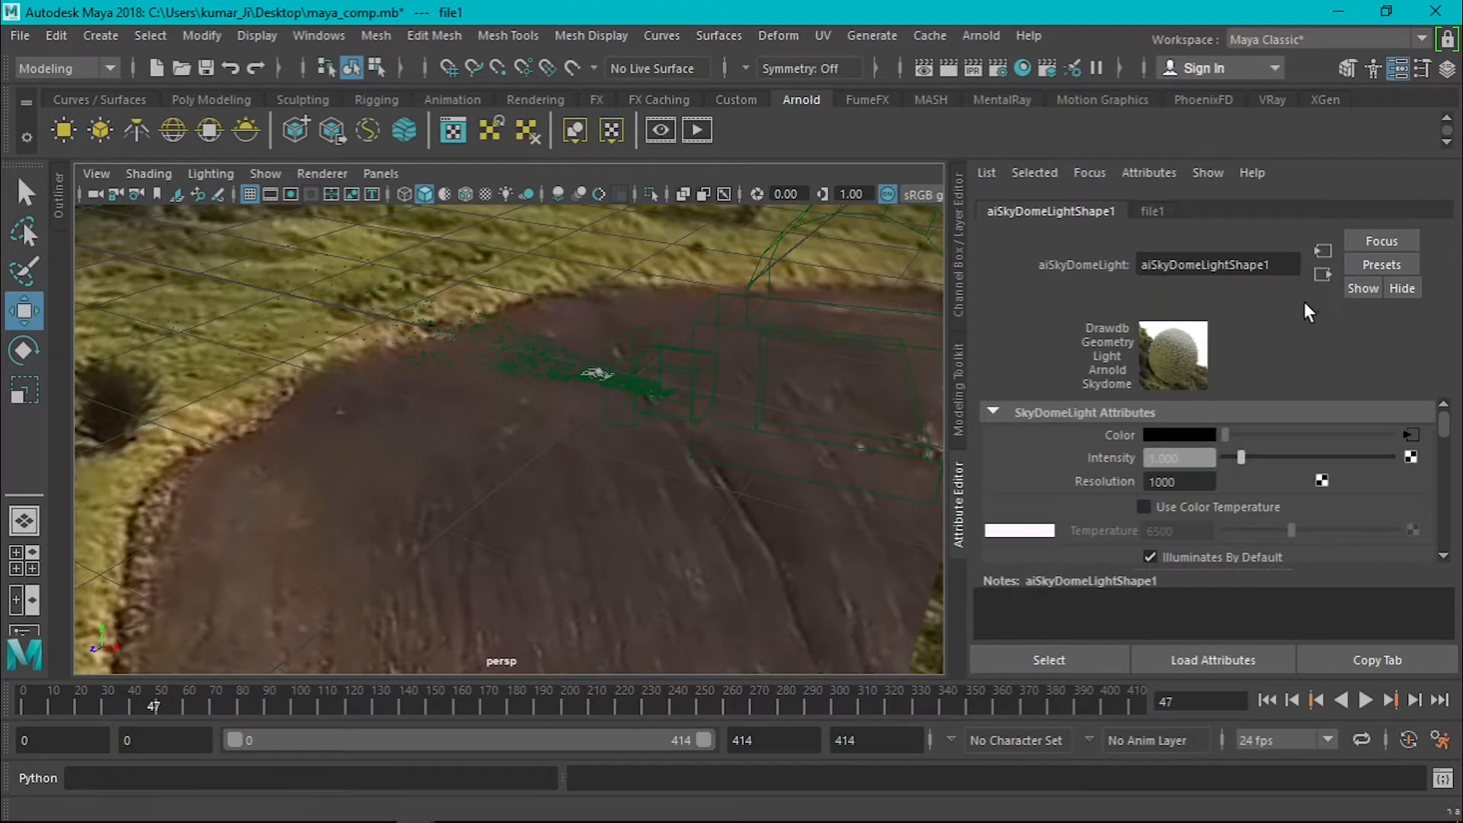
scroll(1190, 457, down, 2)
scroll(1189, 458, down, 3)
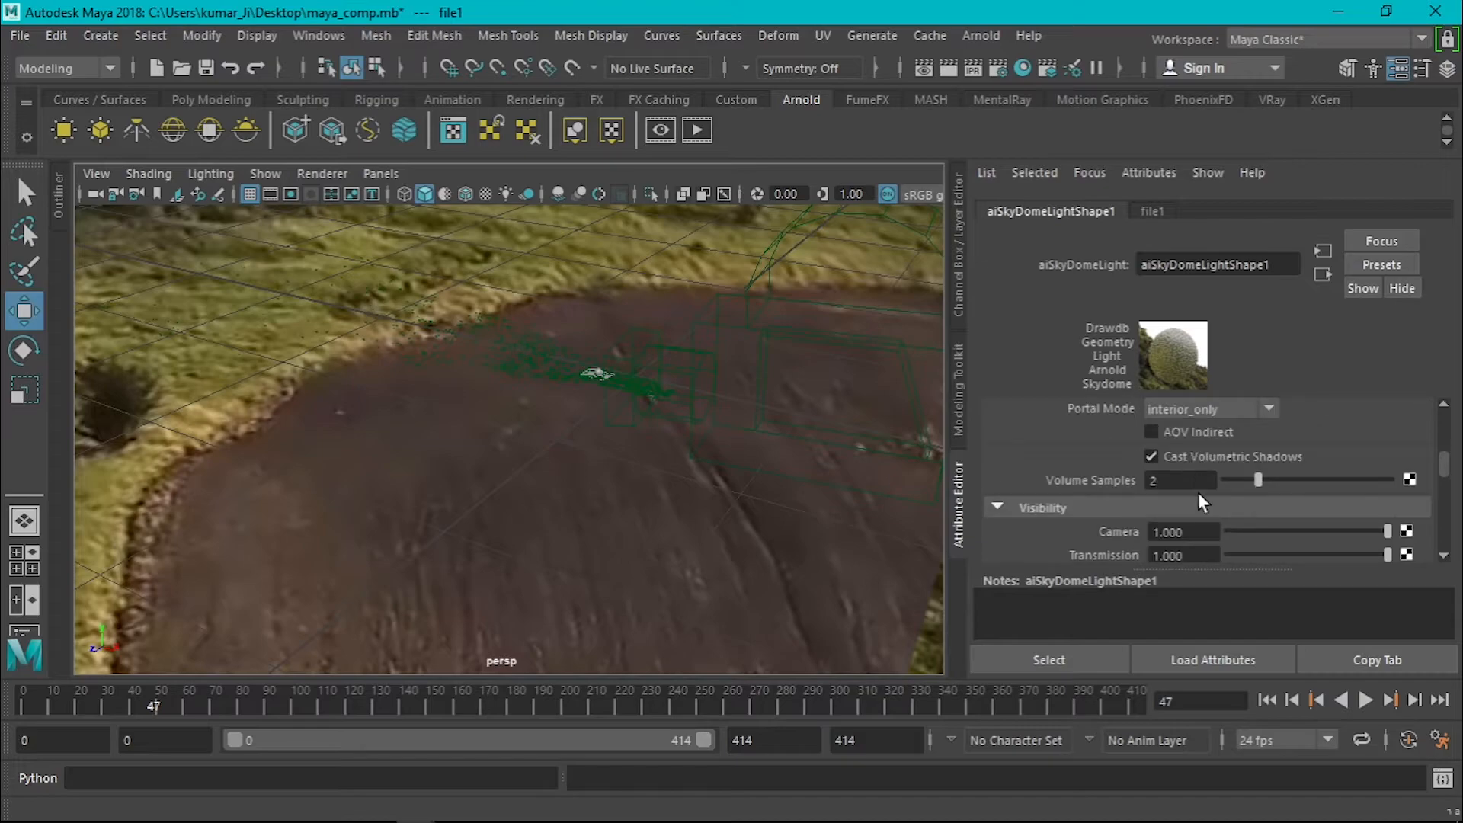
drag(1232, 533, 1096, 551)
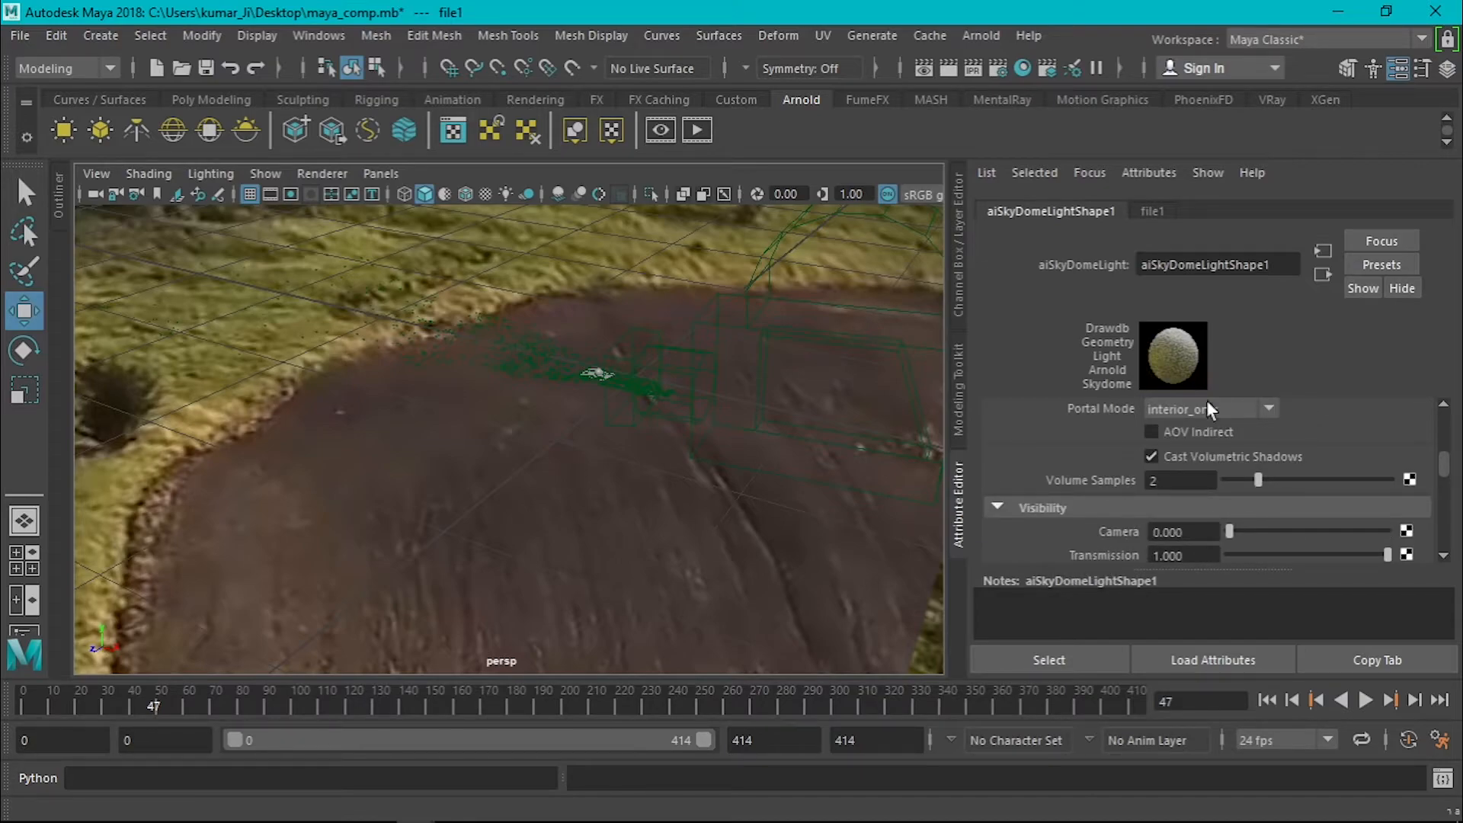
Switch the maximized view from persp to Camera1
alt+drag(665, 424, 584, 426)
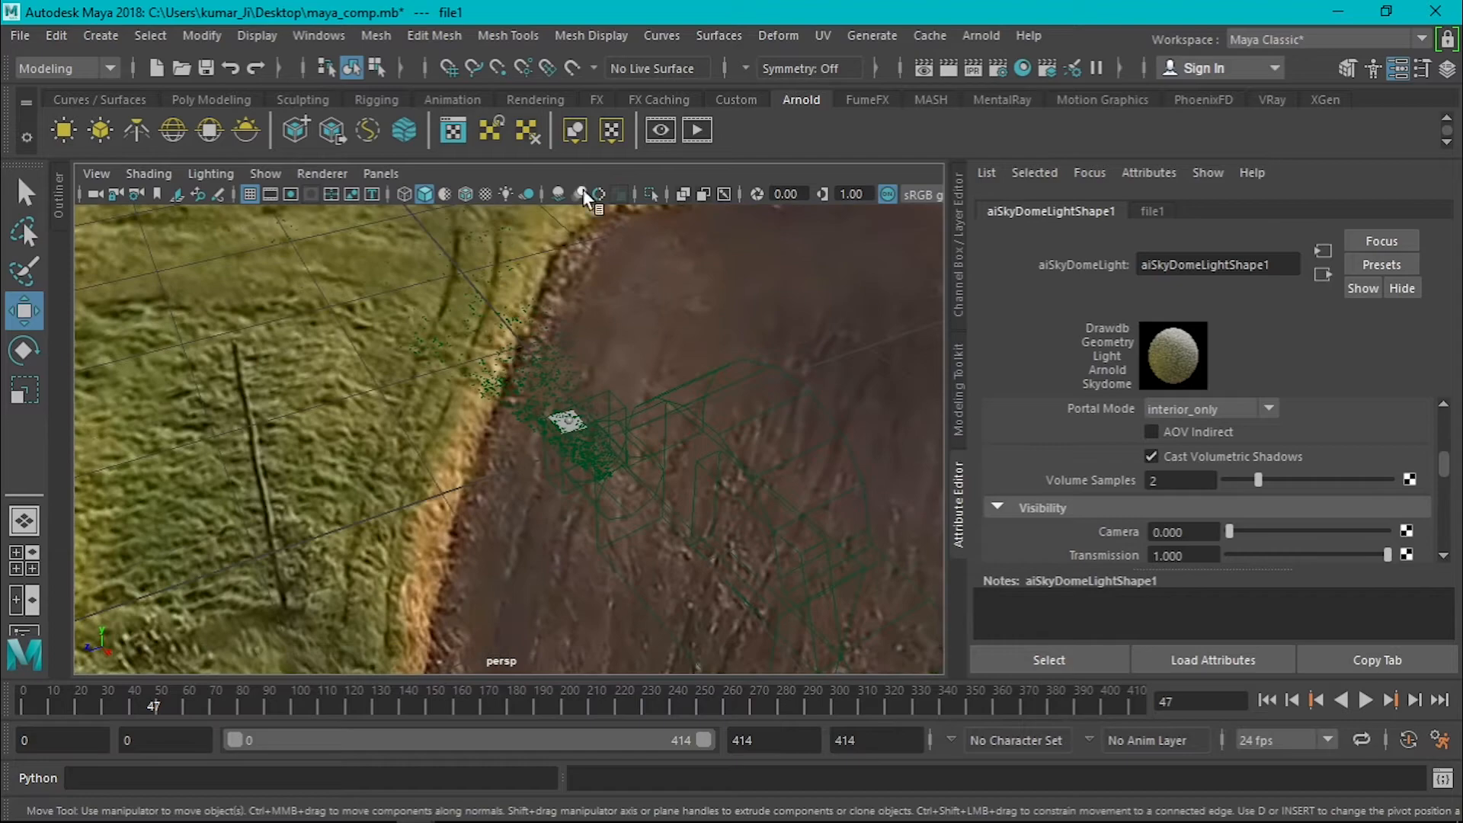
click(381, 173)
mouse_move(472, 195)
click(697, 185)
click(380, 173)
click(627, 195)
Render the Camera1 shot in the Arnold RenderView and examine the reflective sphere and its ground contact up close
click(980, 36)
click(992, 71)
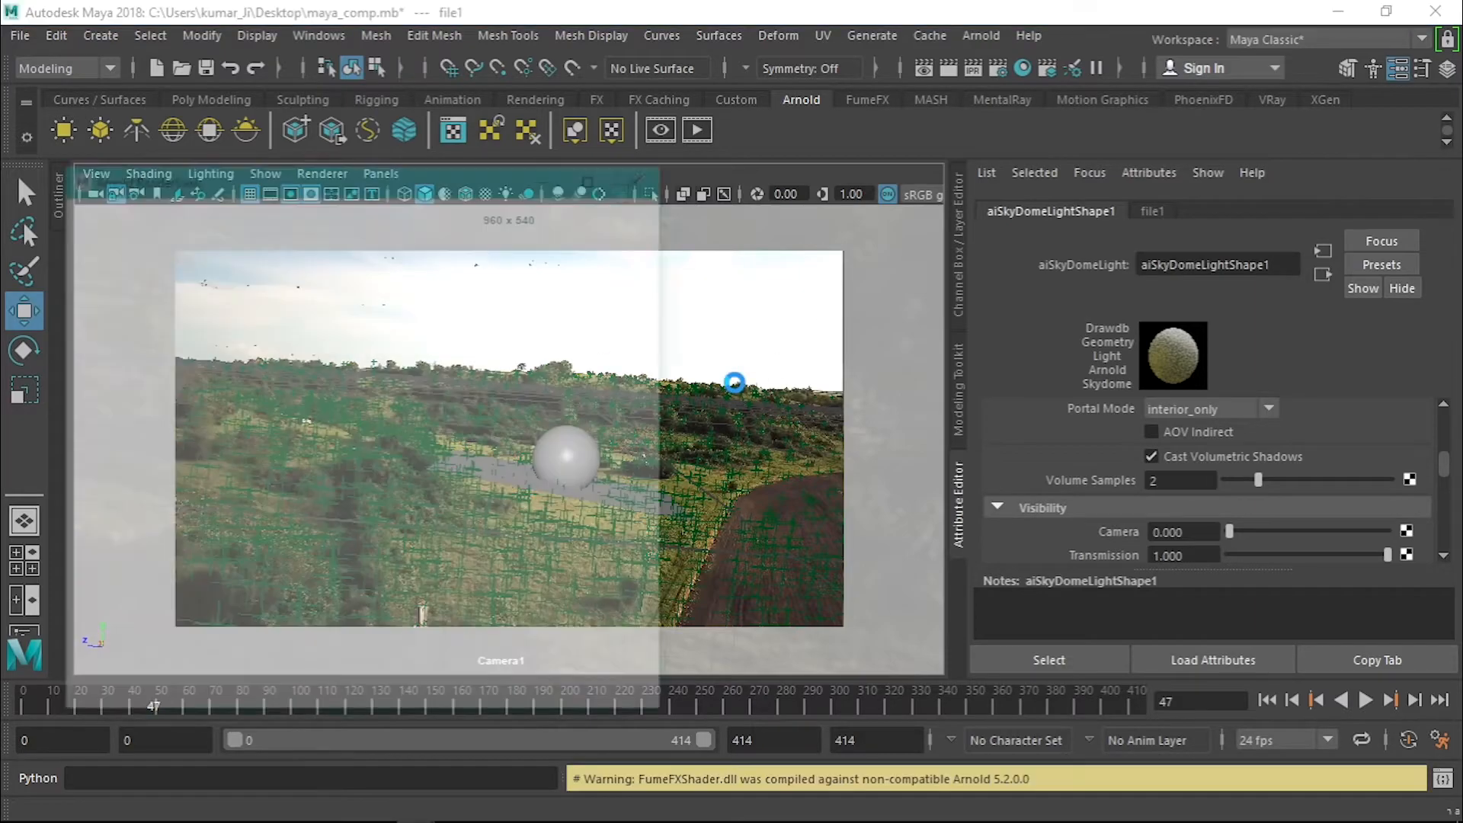
scroll(448, 404, down, 2)
middle_drag(492, 465, 372, 477)
scroll(396, 476, up, 2)
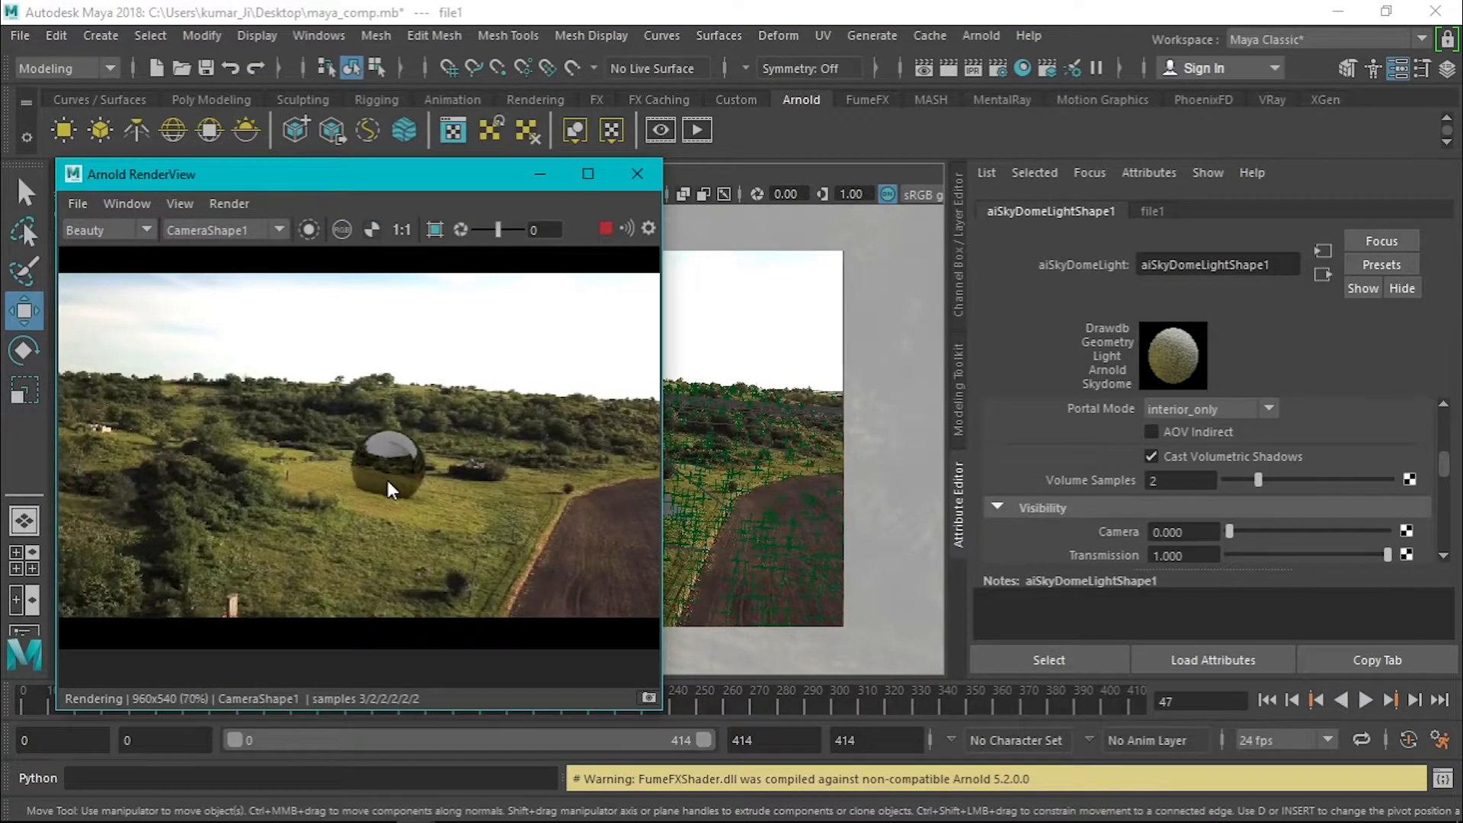
scroll(401, 487, up, 2)
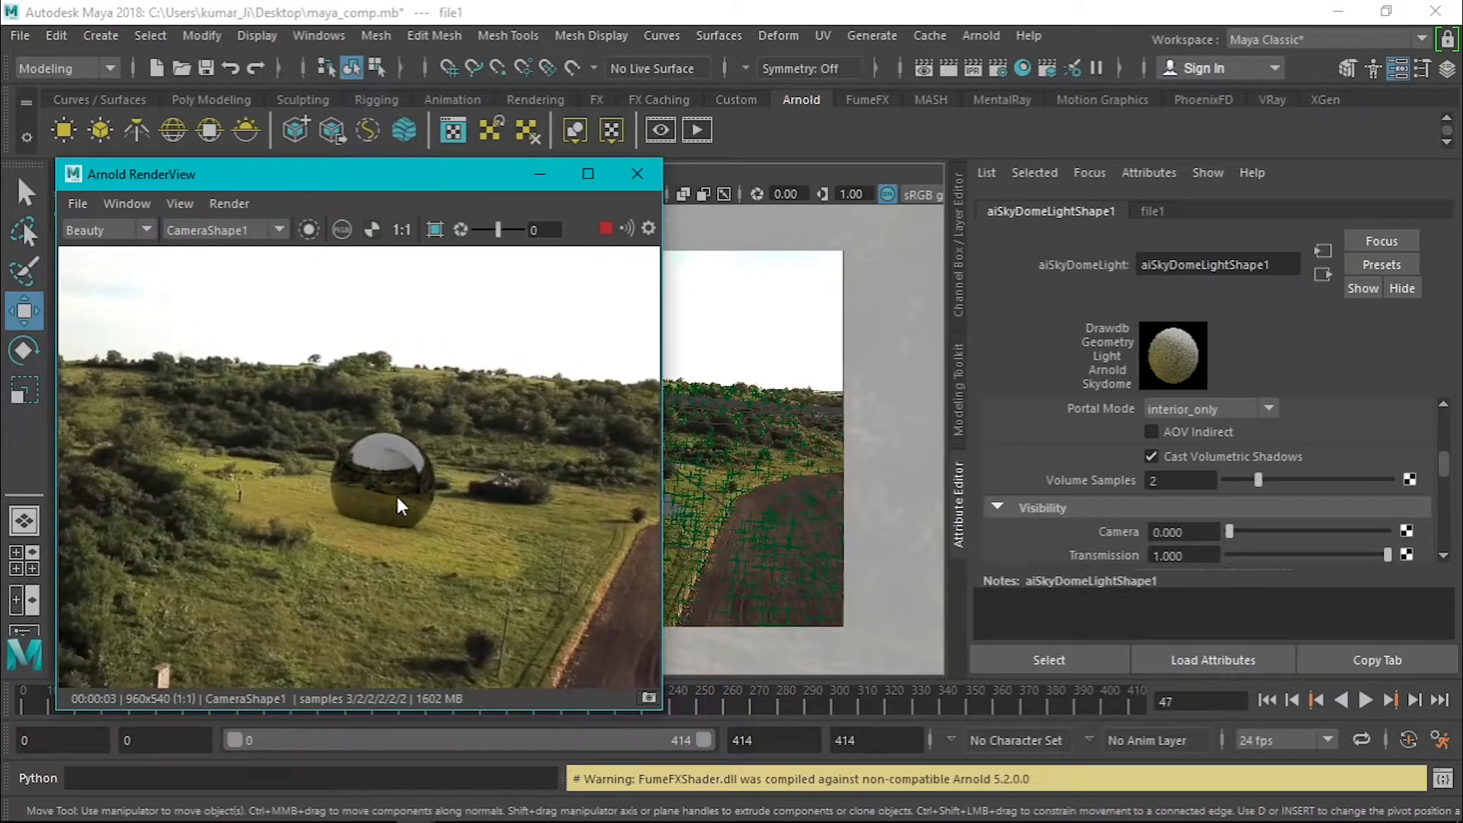
middle_drag(430, 500, 428, 502)
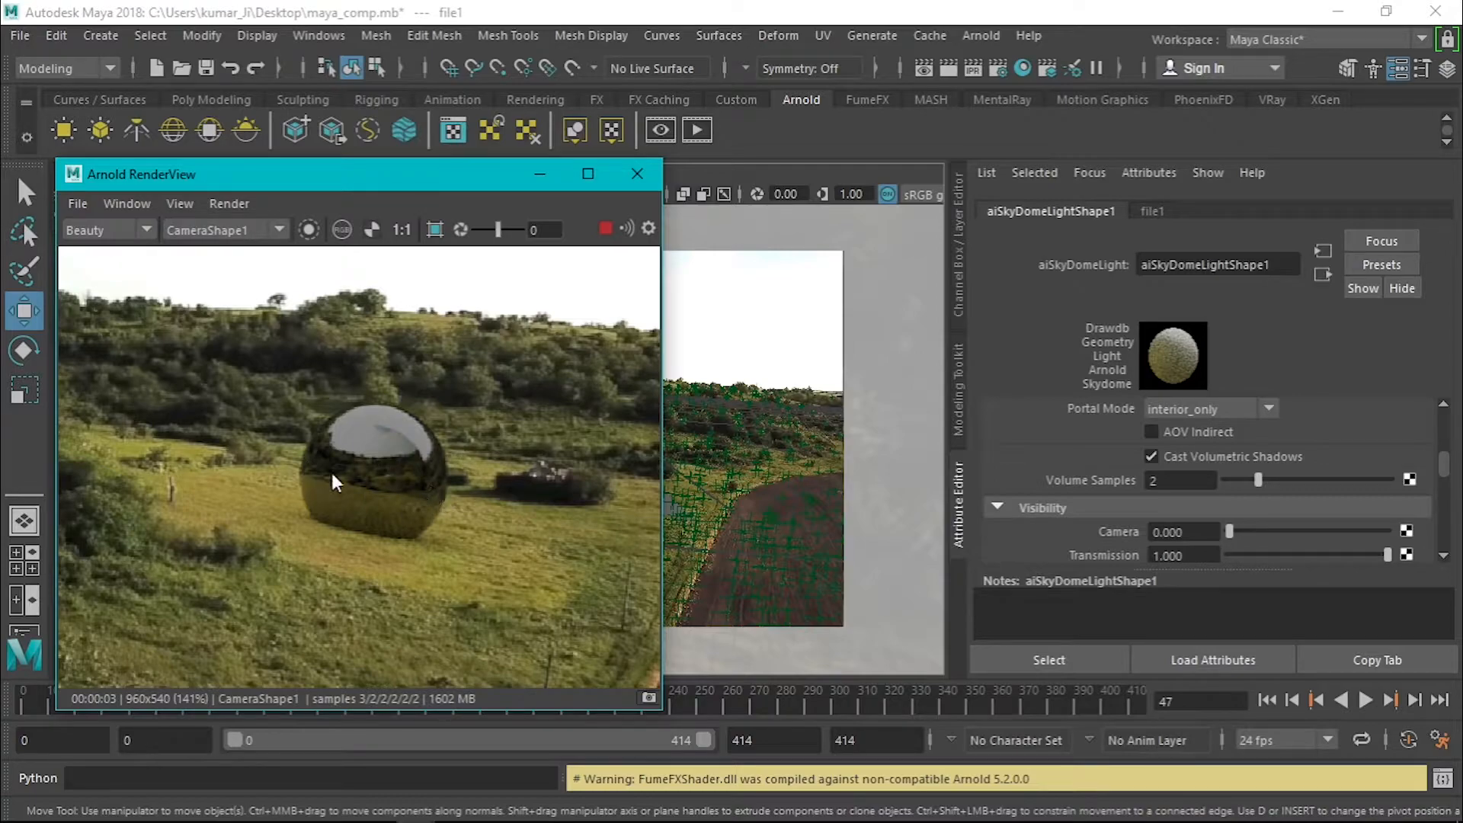
middle_drag(512, 480, 494, 480)
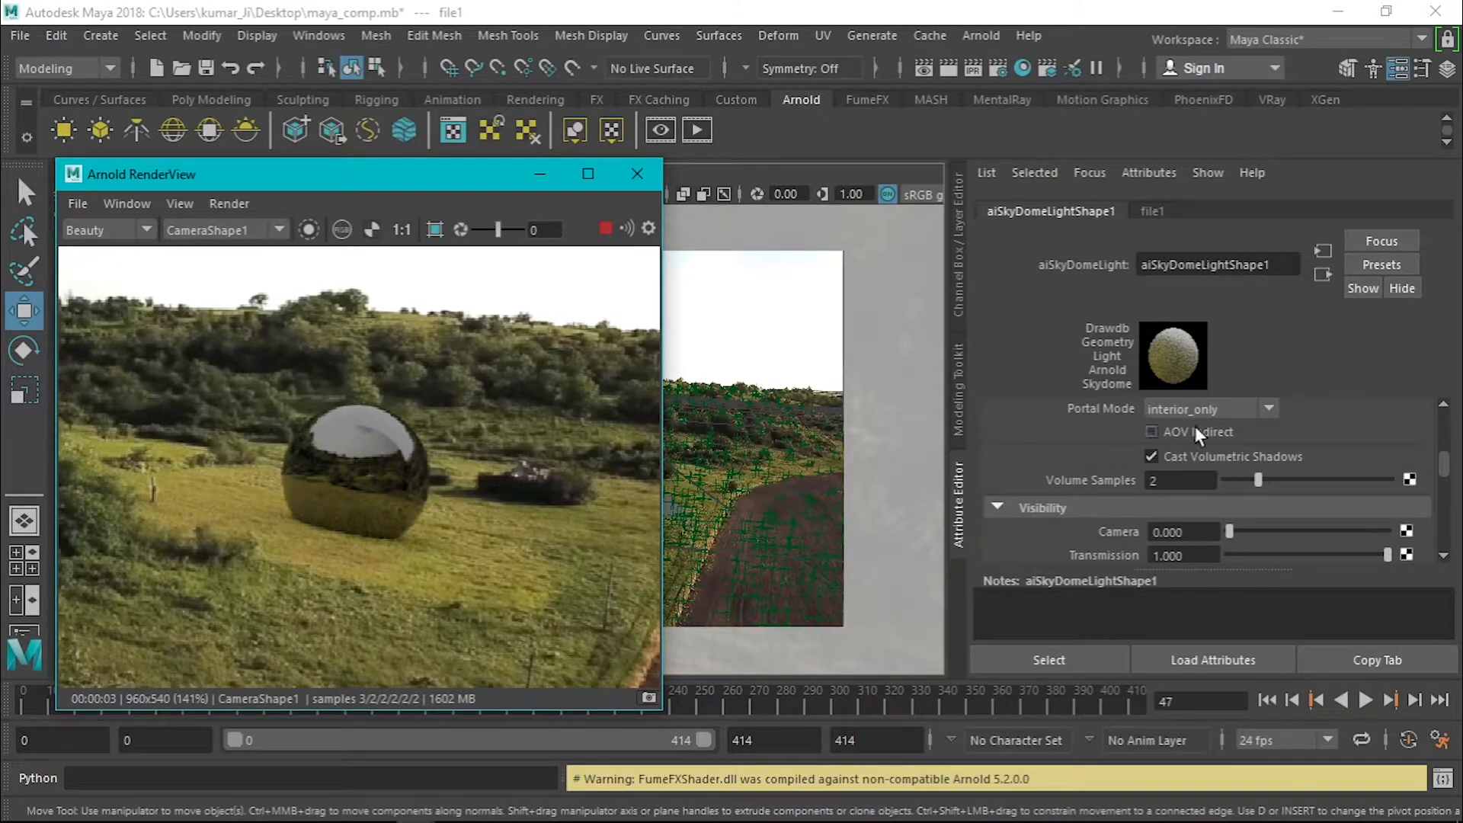
Set the skydome light's Format to mirrored_ball
scroll(1093, 466, down, 8)
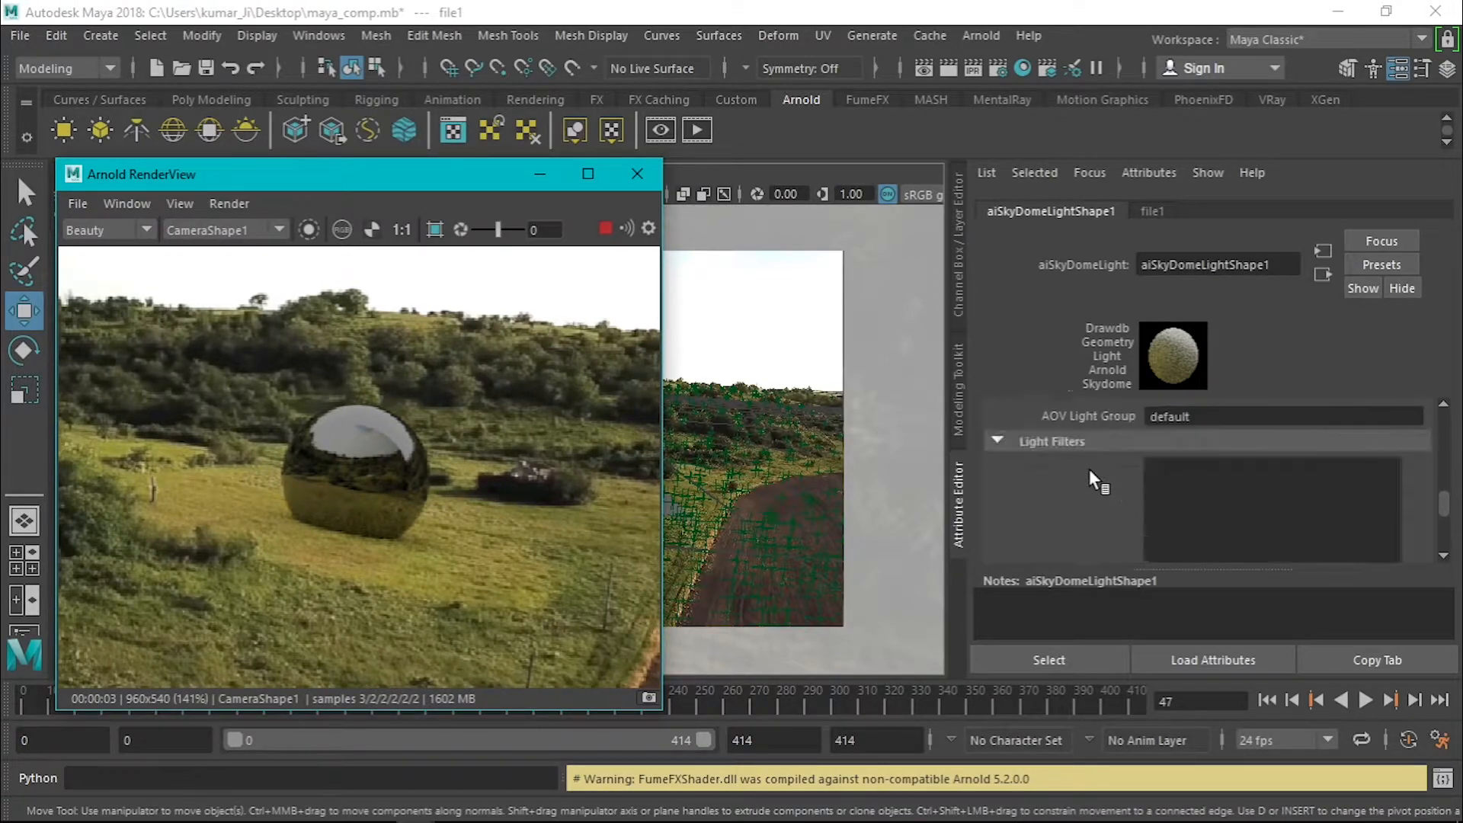
scroll(1089, 468, up, 8)
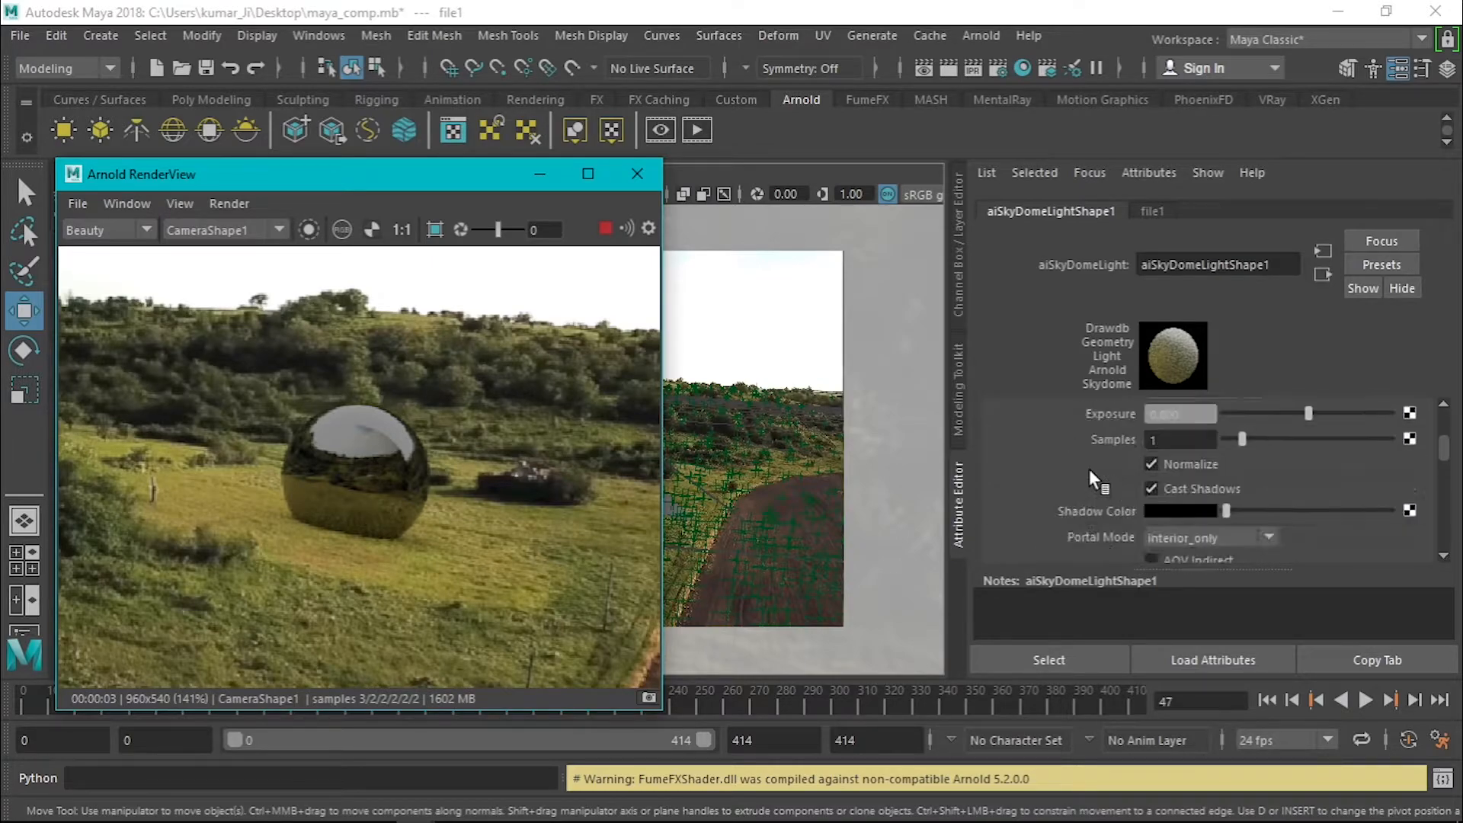
click(1177, 456)
click(1181, 478)
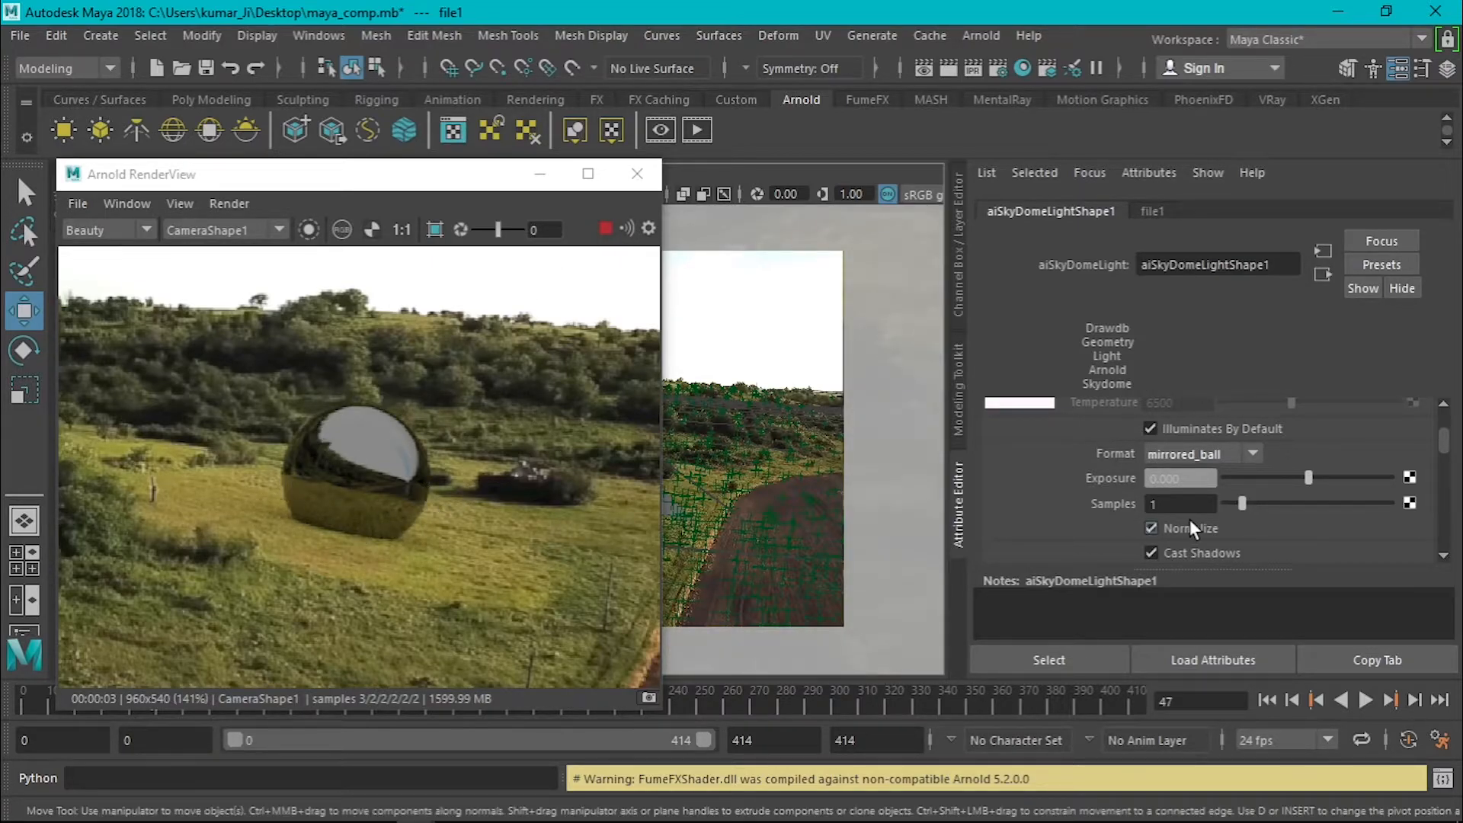
scroll(1109, 516, up, 4)
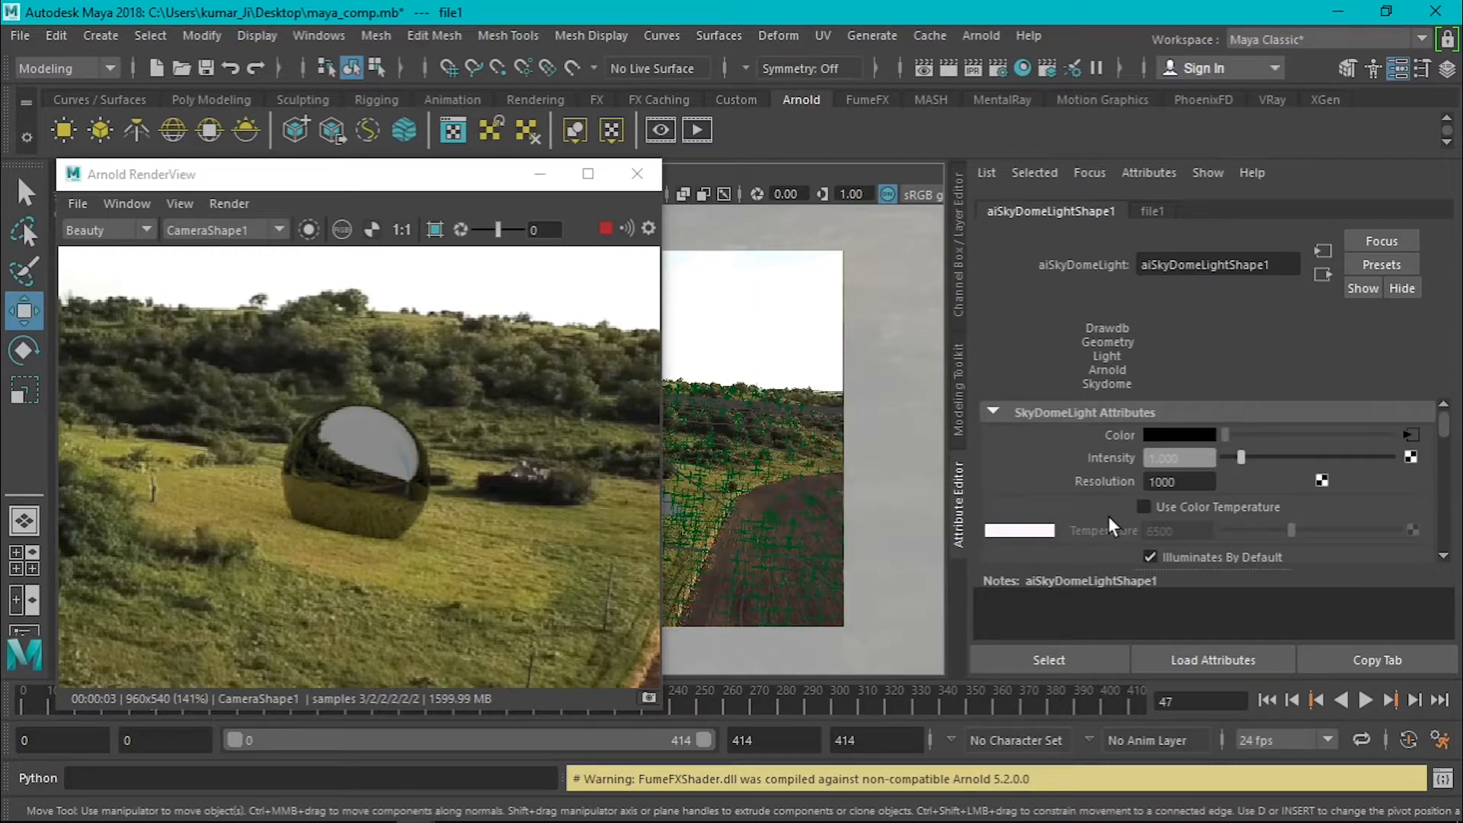
Look through the skydome light's shadow, sampling and visibility attributes
scroll(1108, 516, down, 5)
scroll(1120, 511, down, 6)
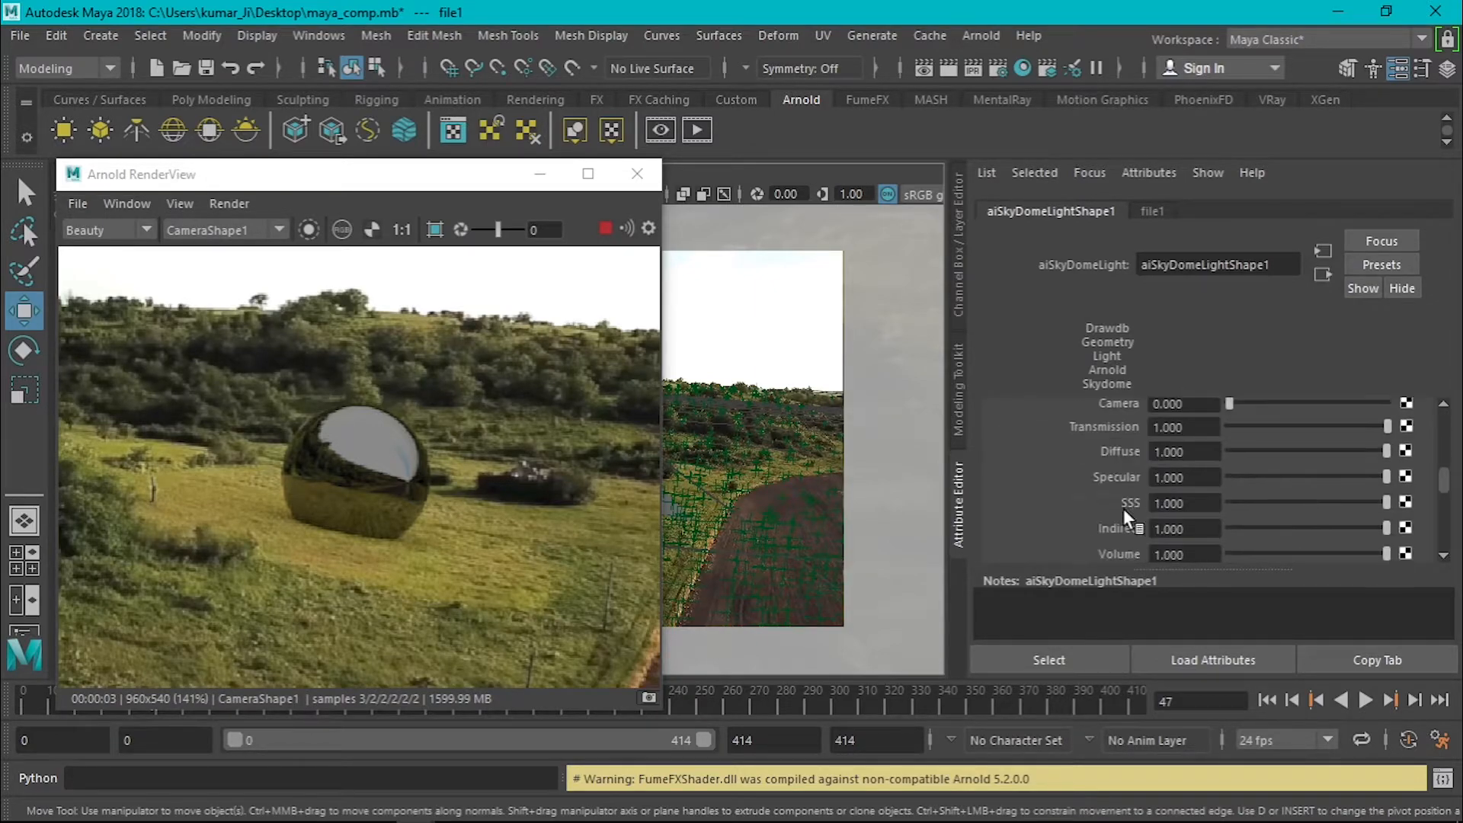
scroll(1123, 506, up, 5)
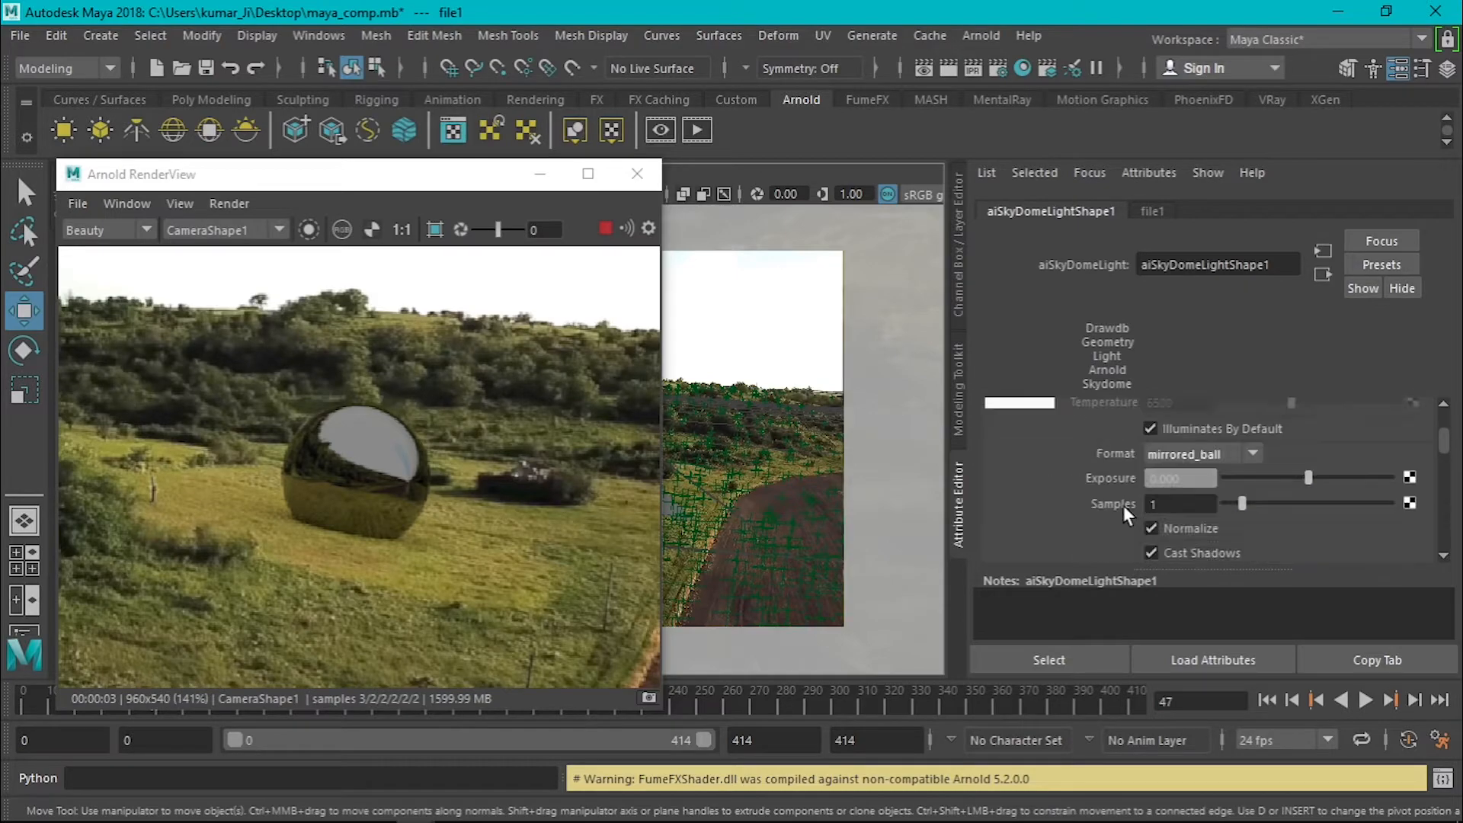
scroll(1121, 505, down, 2)
scroll(1127, 500, down, 10)
scroll(1127, 499, down, 2)
scroll(1125, 497, up, 8)
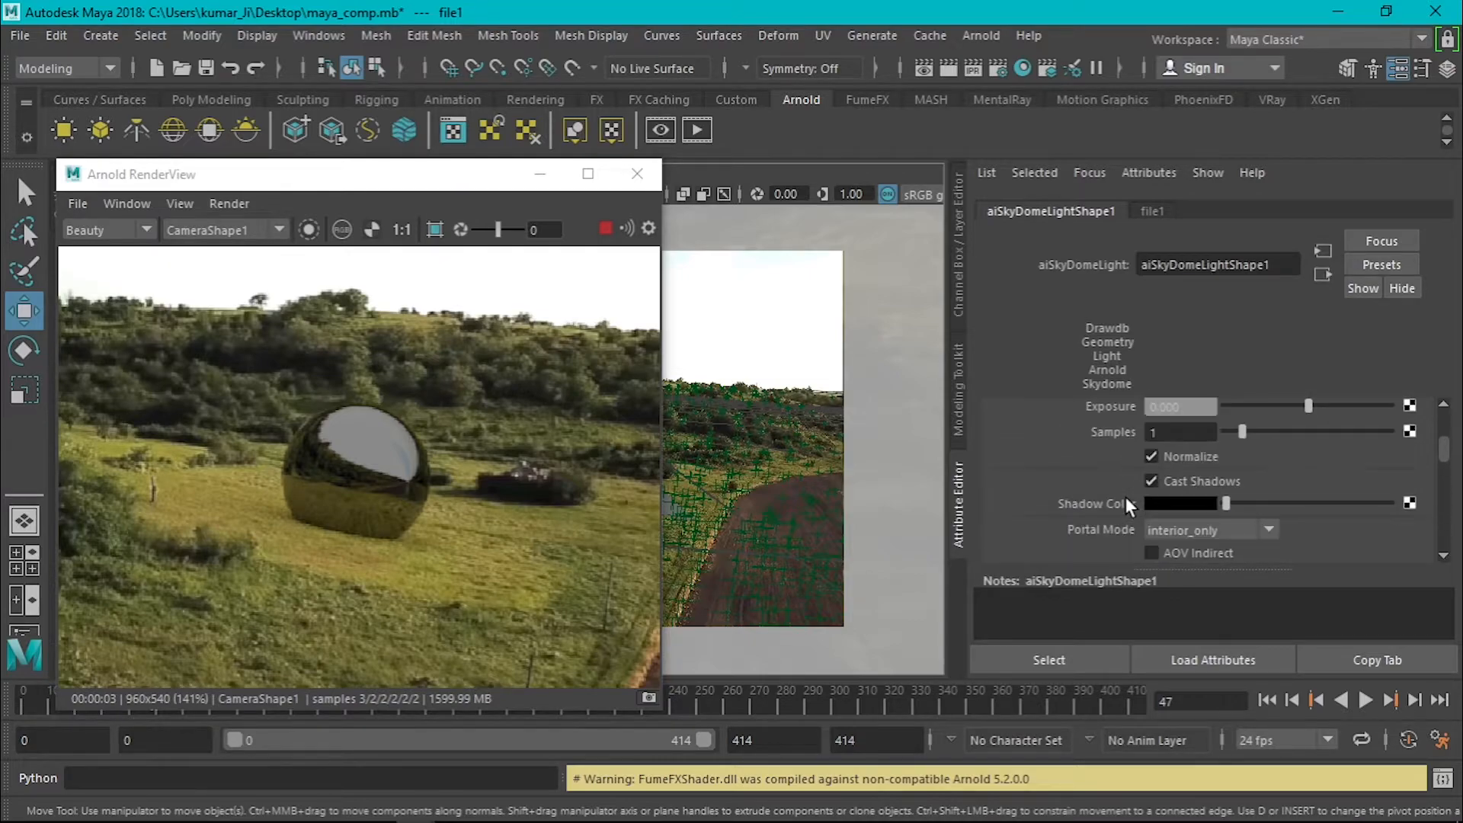
scroll(1126, 494, up, 3)
Open the footage texture connected to the skydome light's Color and review its file attributes and image-number expression
click(1411, 435)
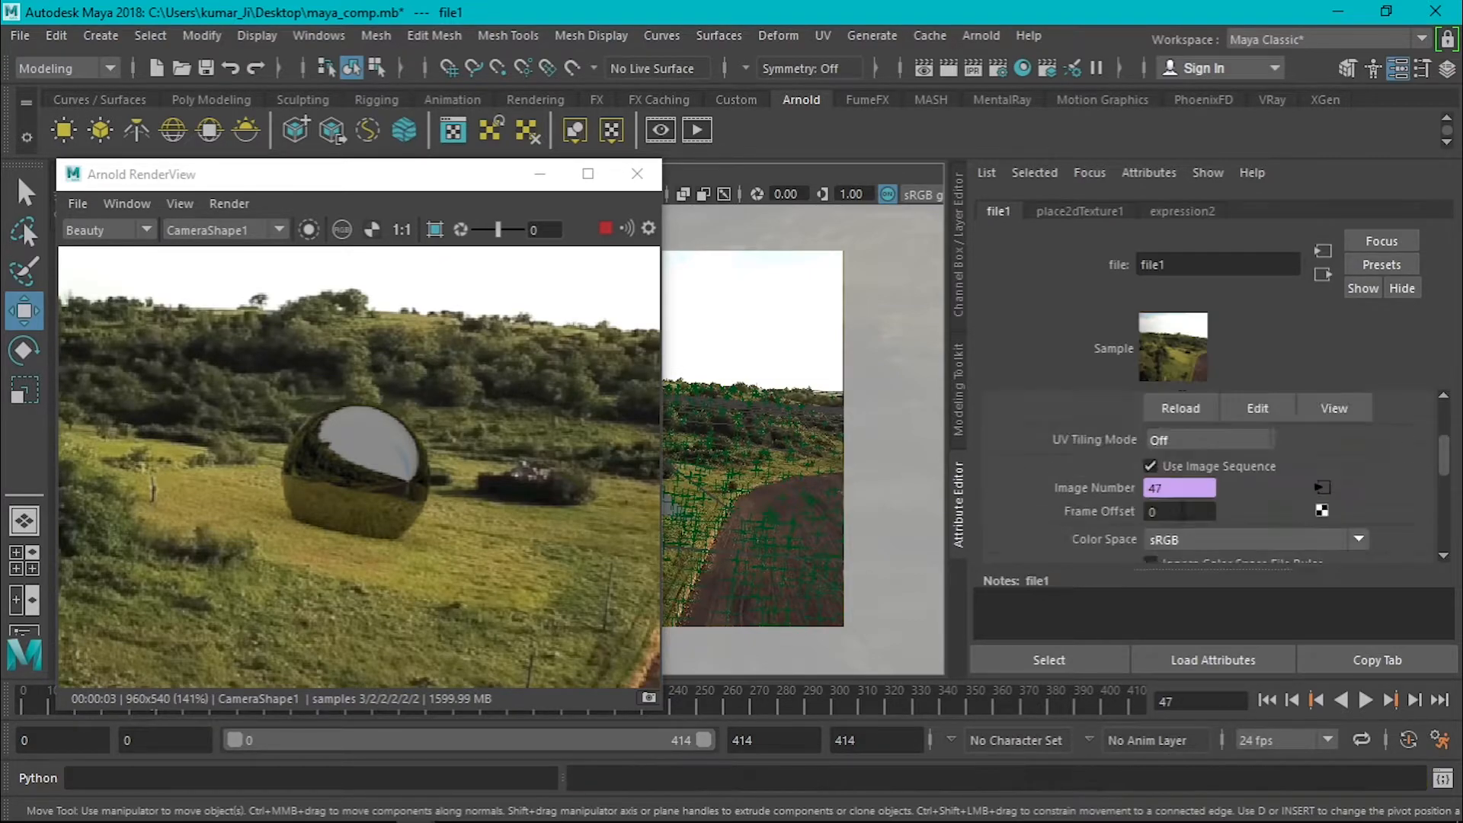
scroll(1177, 509, down, 5)
scroll(1148, 498, up, 1)
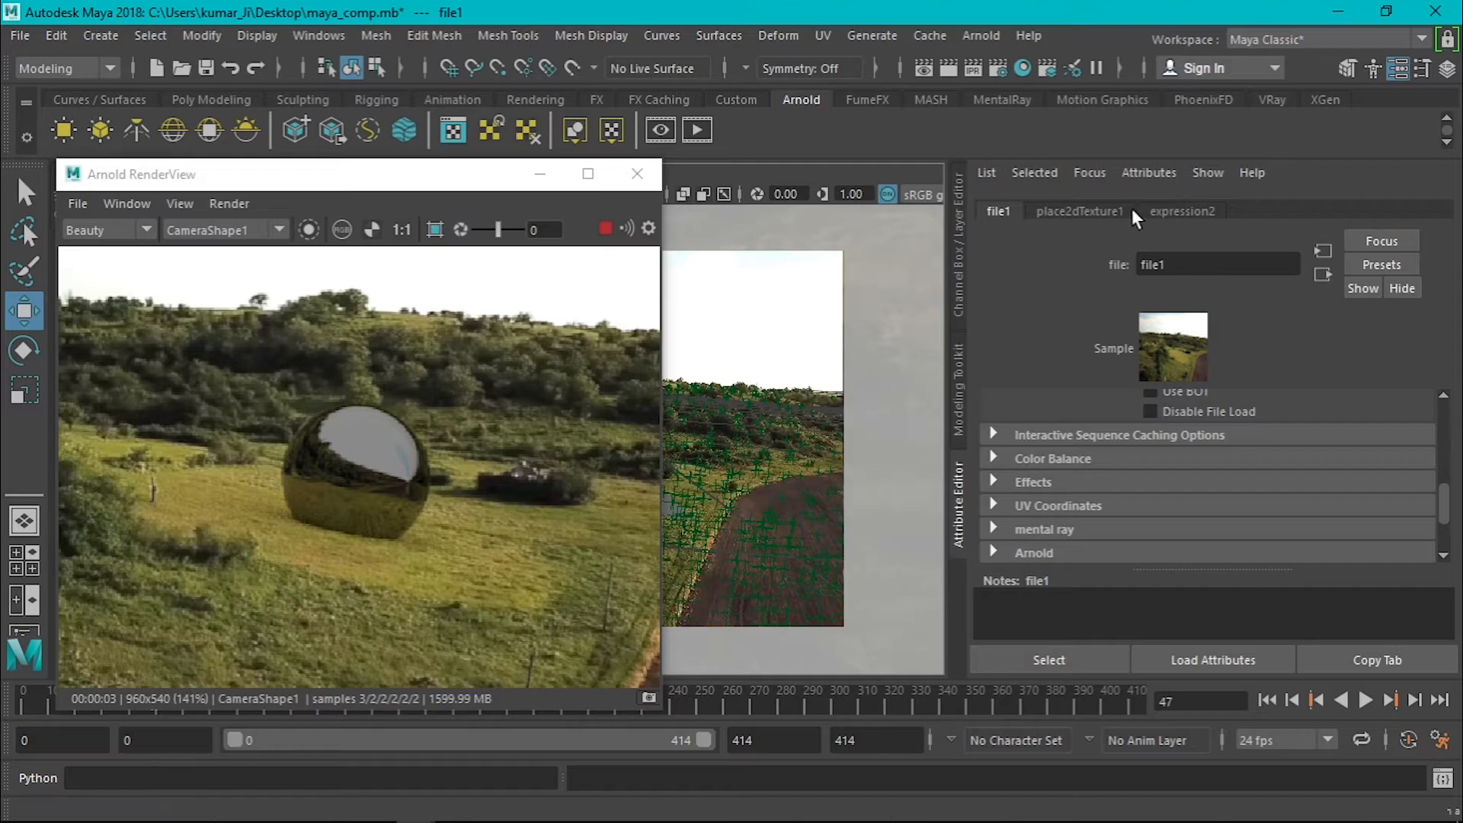
click(1179, 210)
click(1000, 209)
scroll(1094, 469, down, 2)
Select the skydome light in the Camera1 view and bring up its attributes again
click(959, 399)
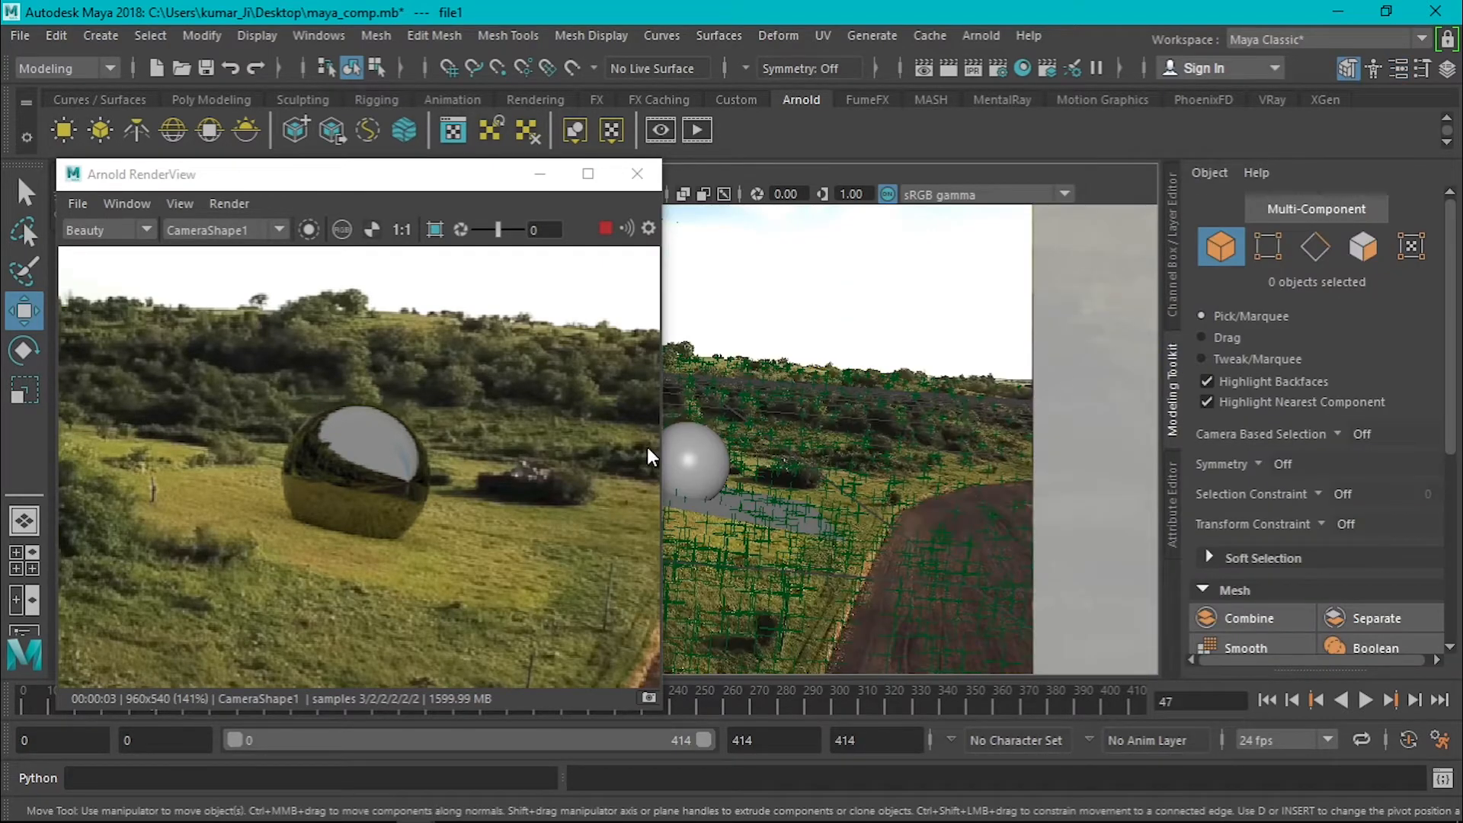
click(890, 279)
right_click(1103, 264)
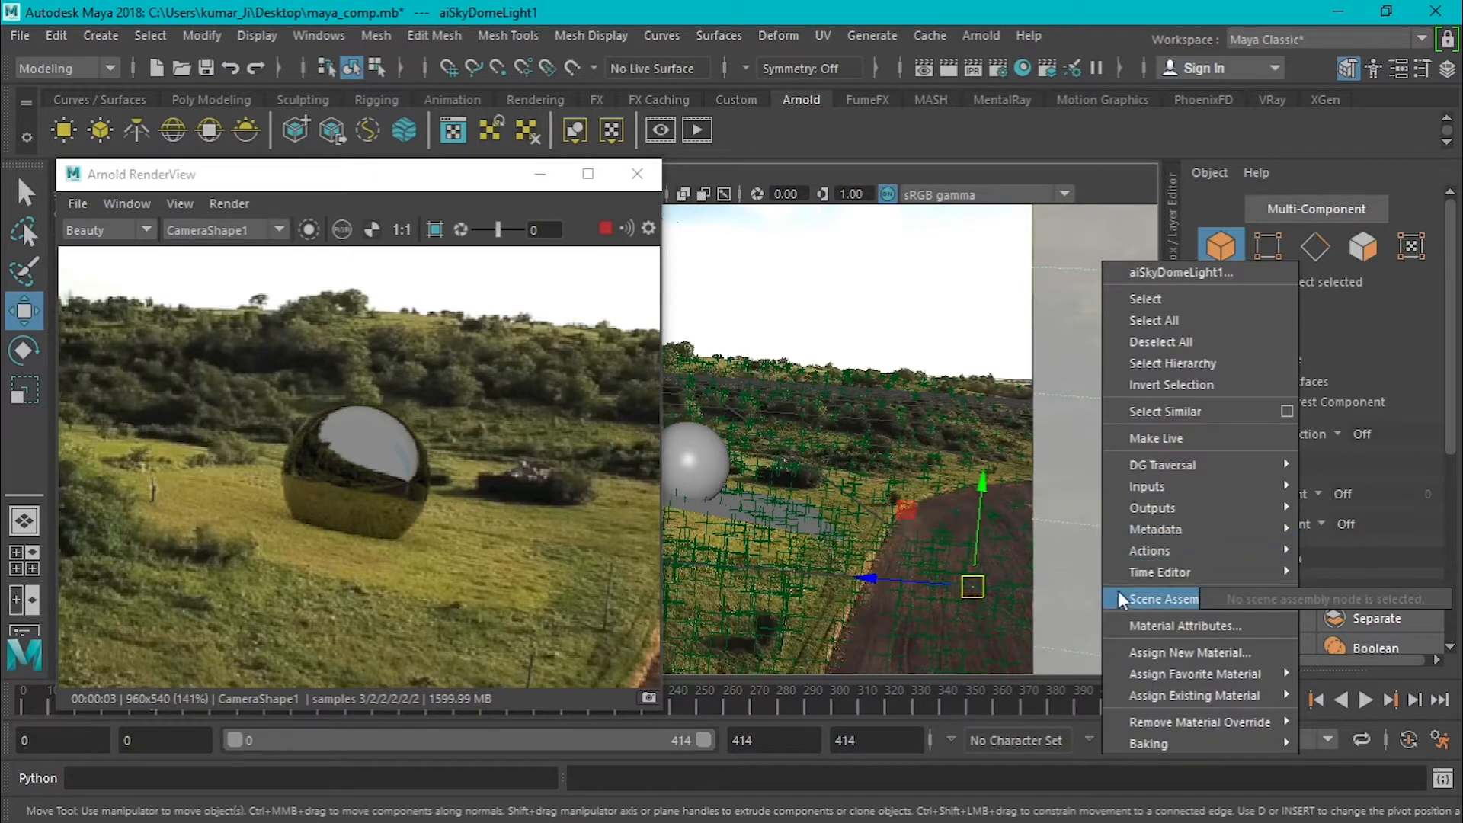
click(1127, 623)
right_click(1100, 366)
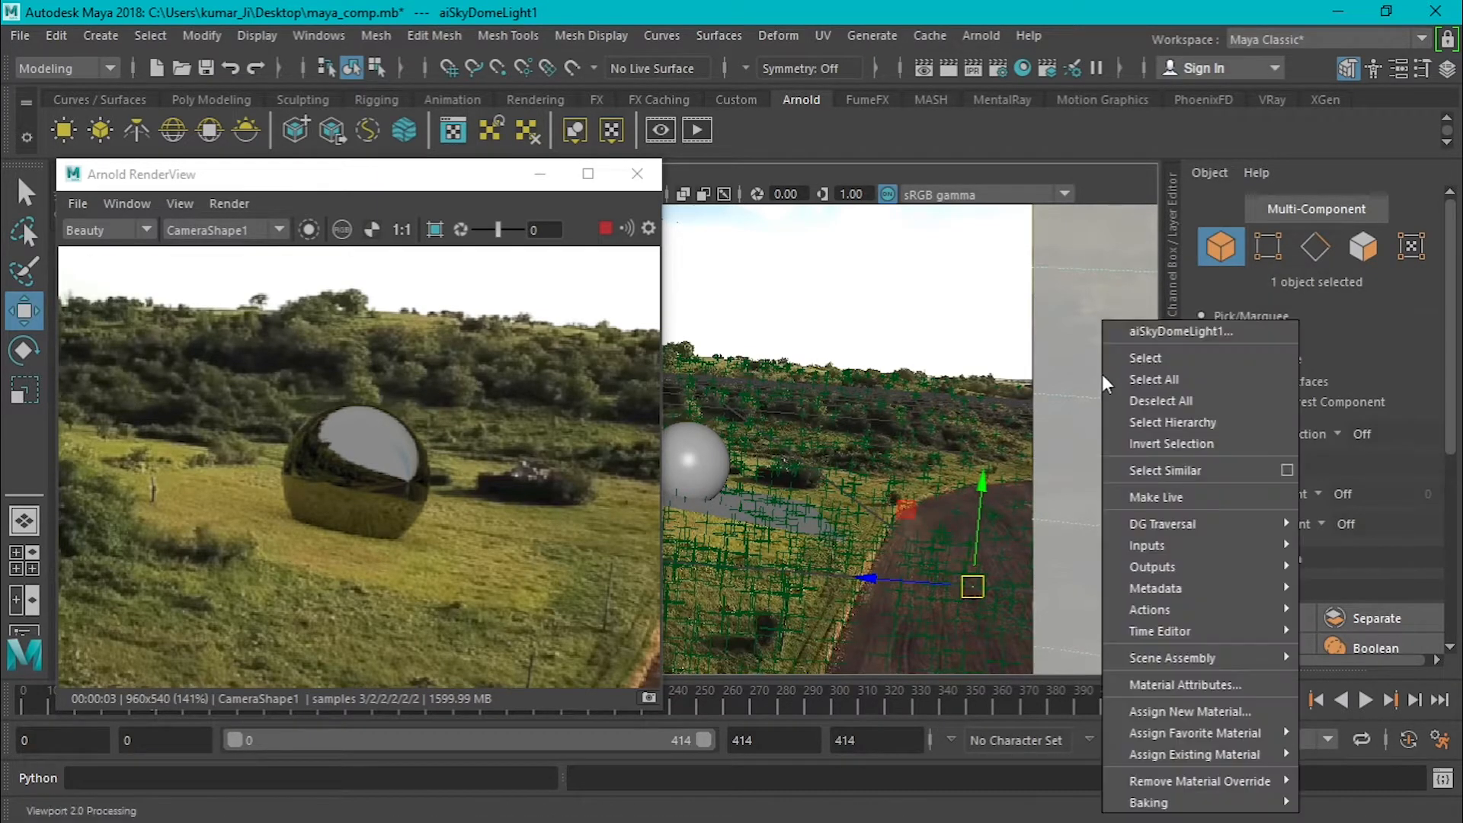
click(1140, 684)
click(1174, 515)
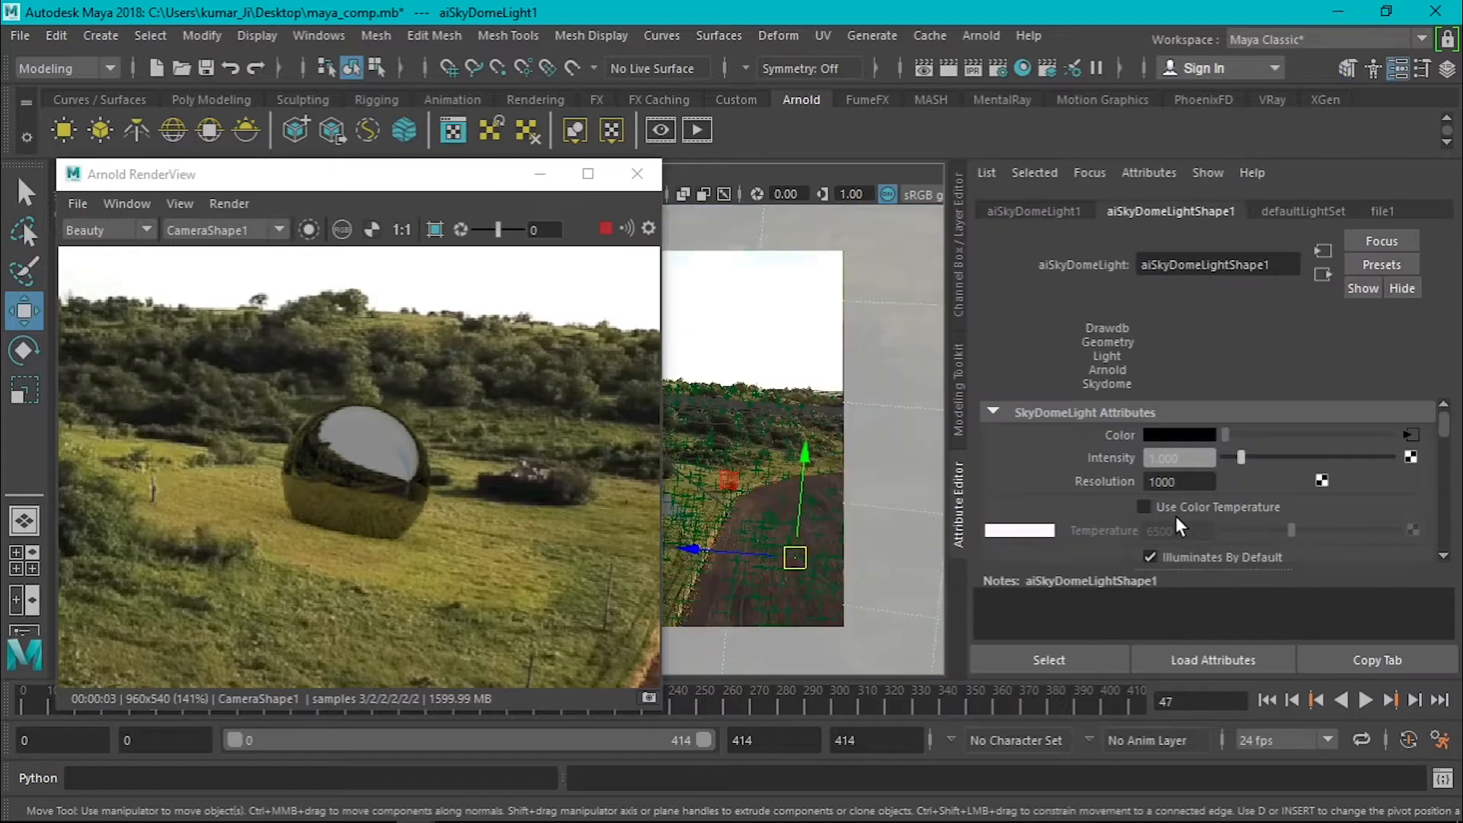
Try AOV Indirect on the skydome light and check the sphere up close in the live render
scroll(1101, 486, down, 4)
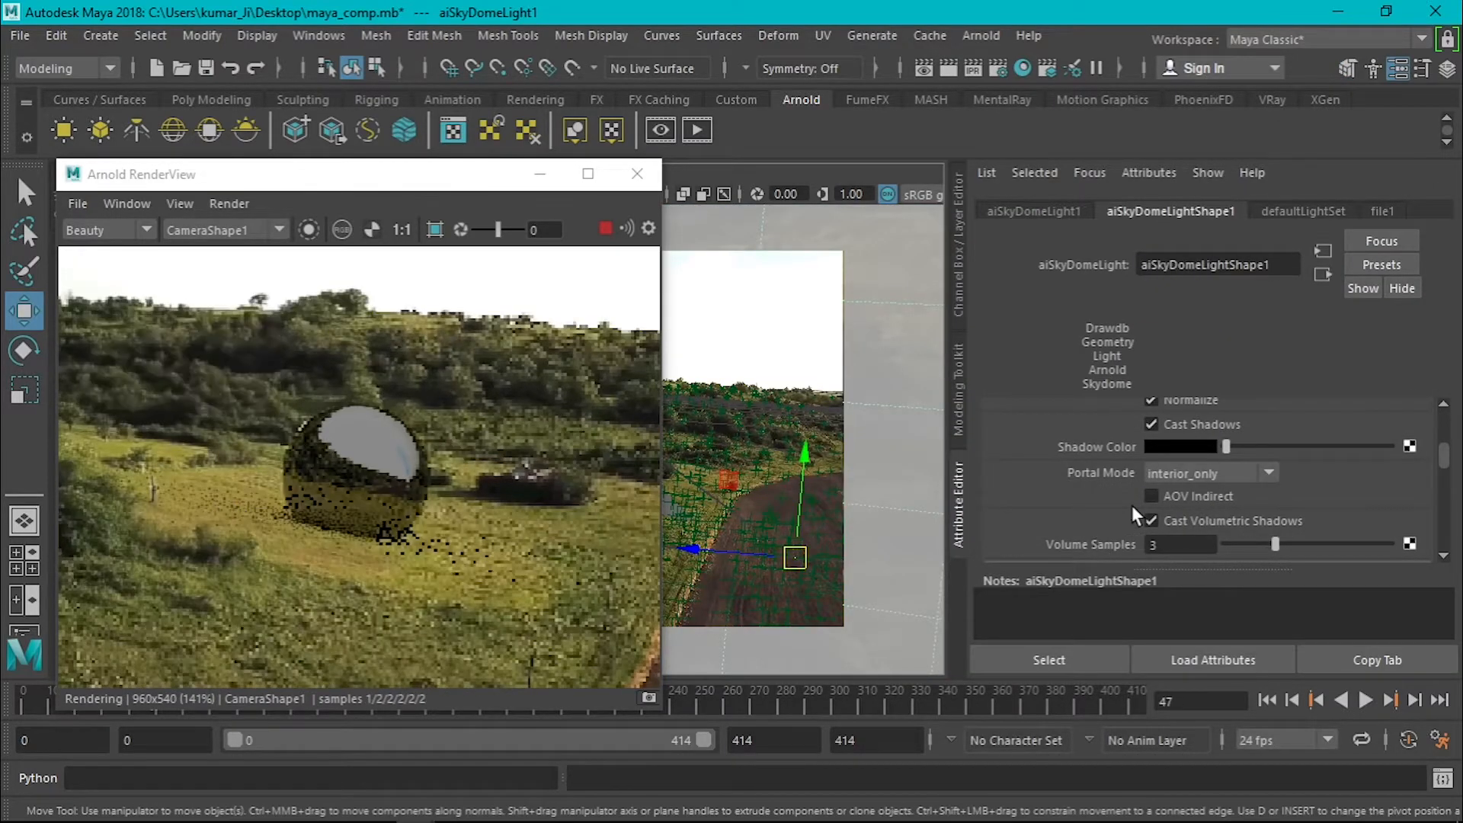
click(1153, 496)
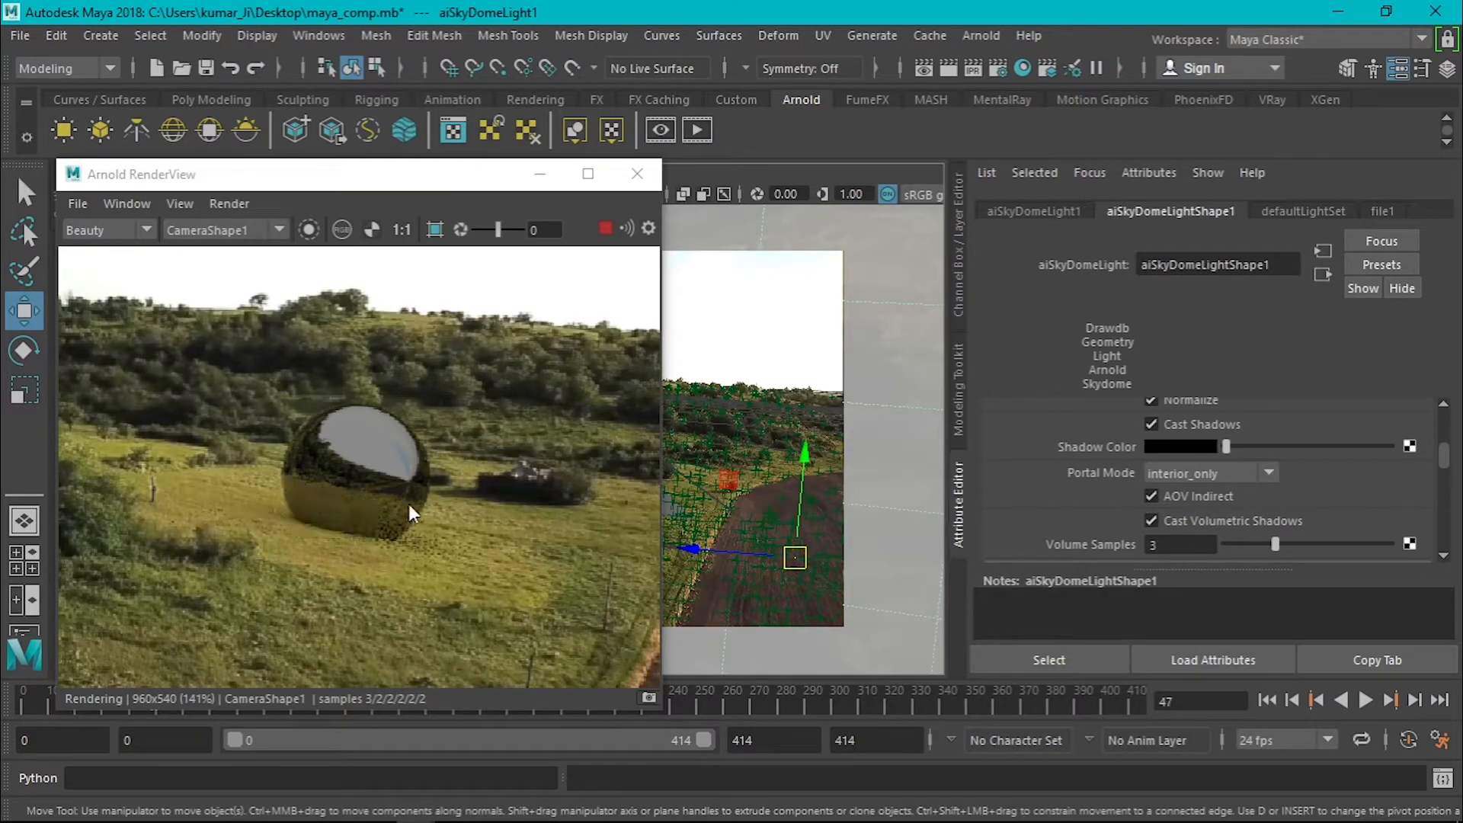
scroll(409, 506, up, 1)
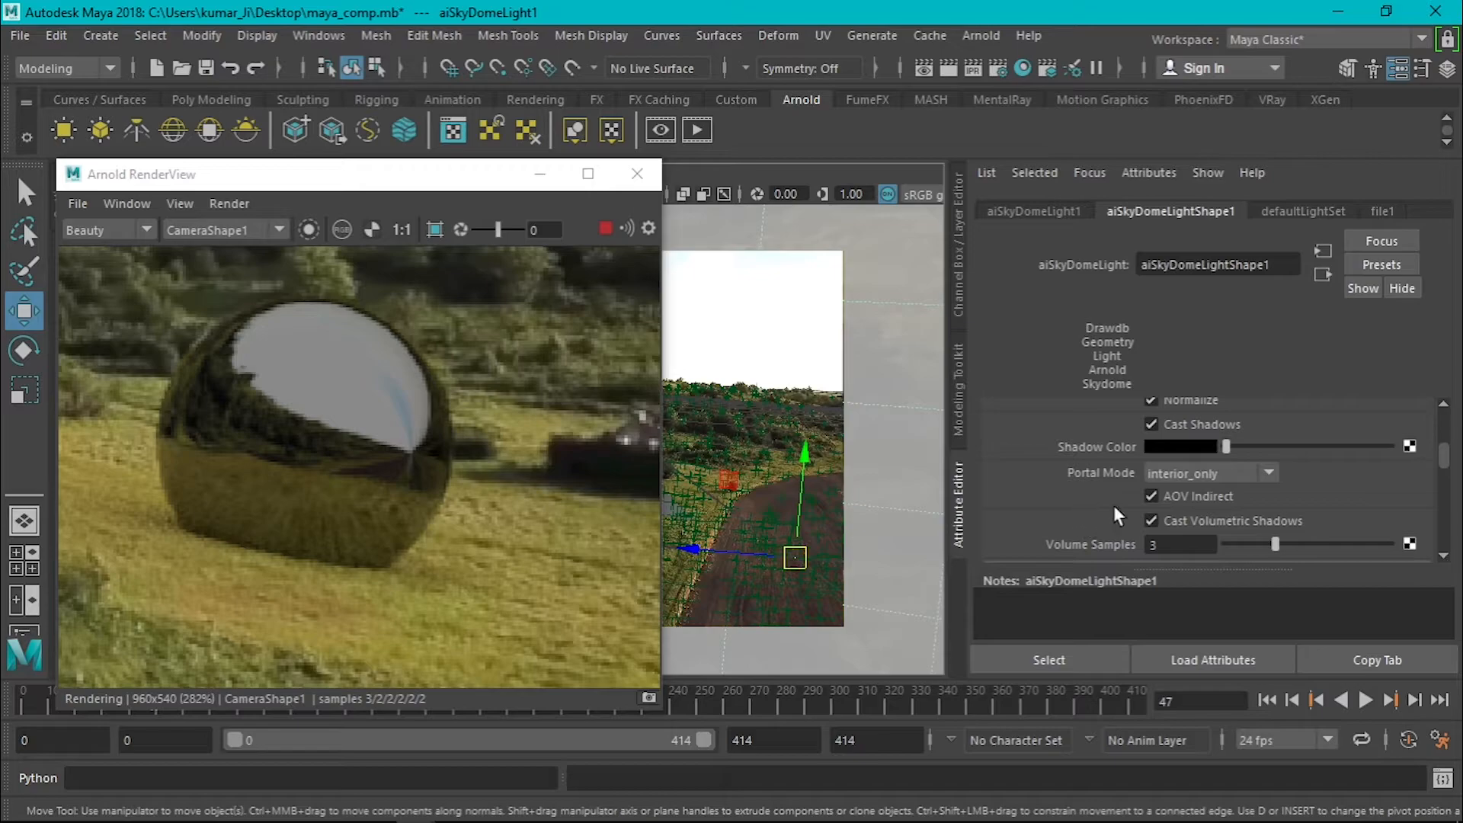
click(1151, 496)
Raise the skydome light's Intensity to 3.506
scroll(1090, 501, down, 3)
scroll(1091, 500, up, 5)
scroll(1091, 503, up, 3)
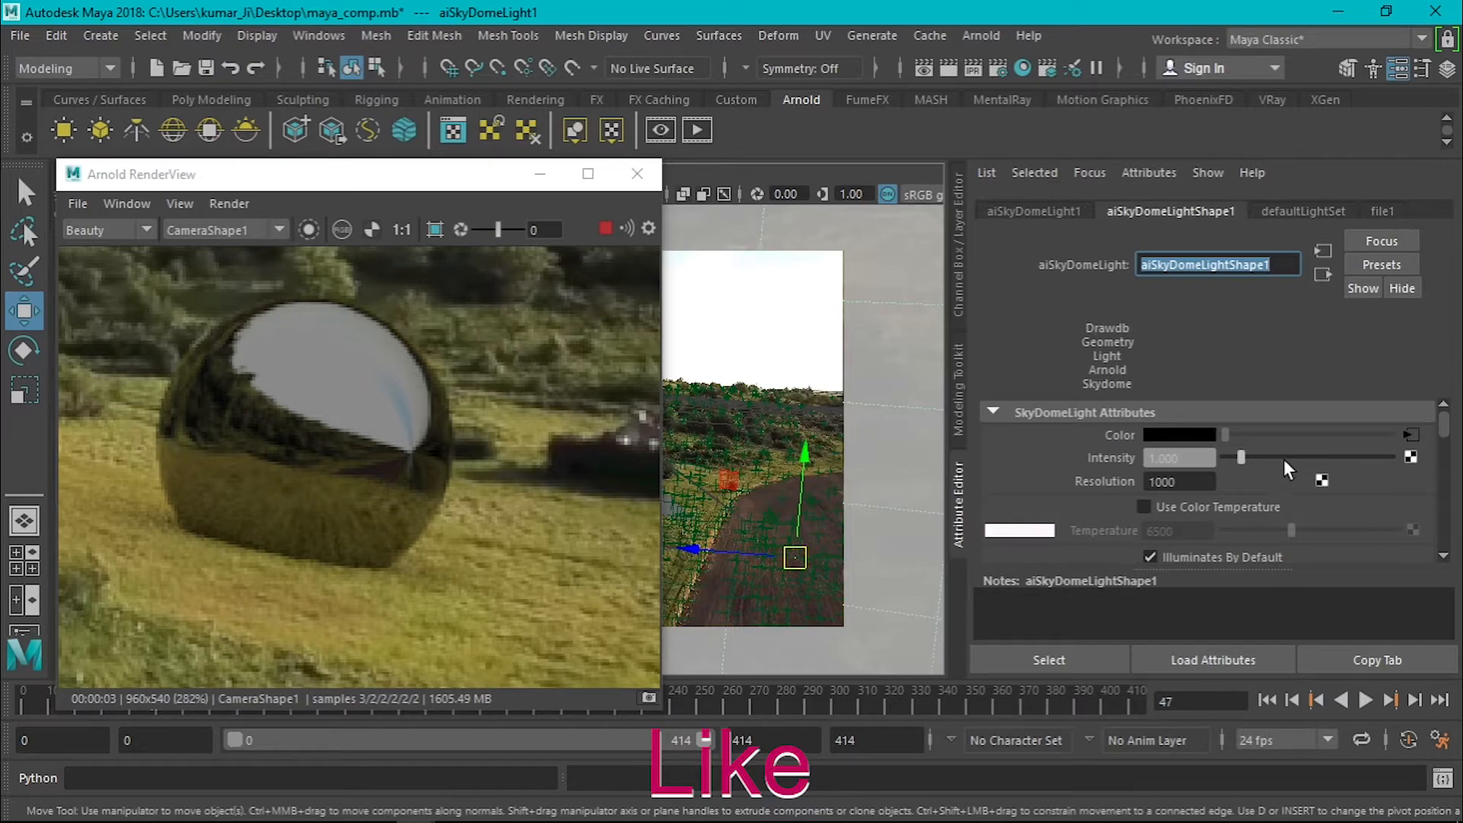
click(1281, 458)
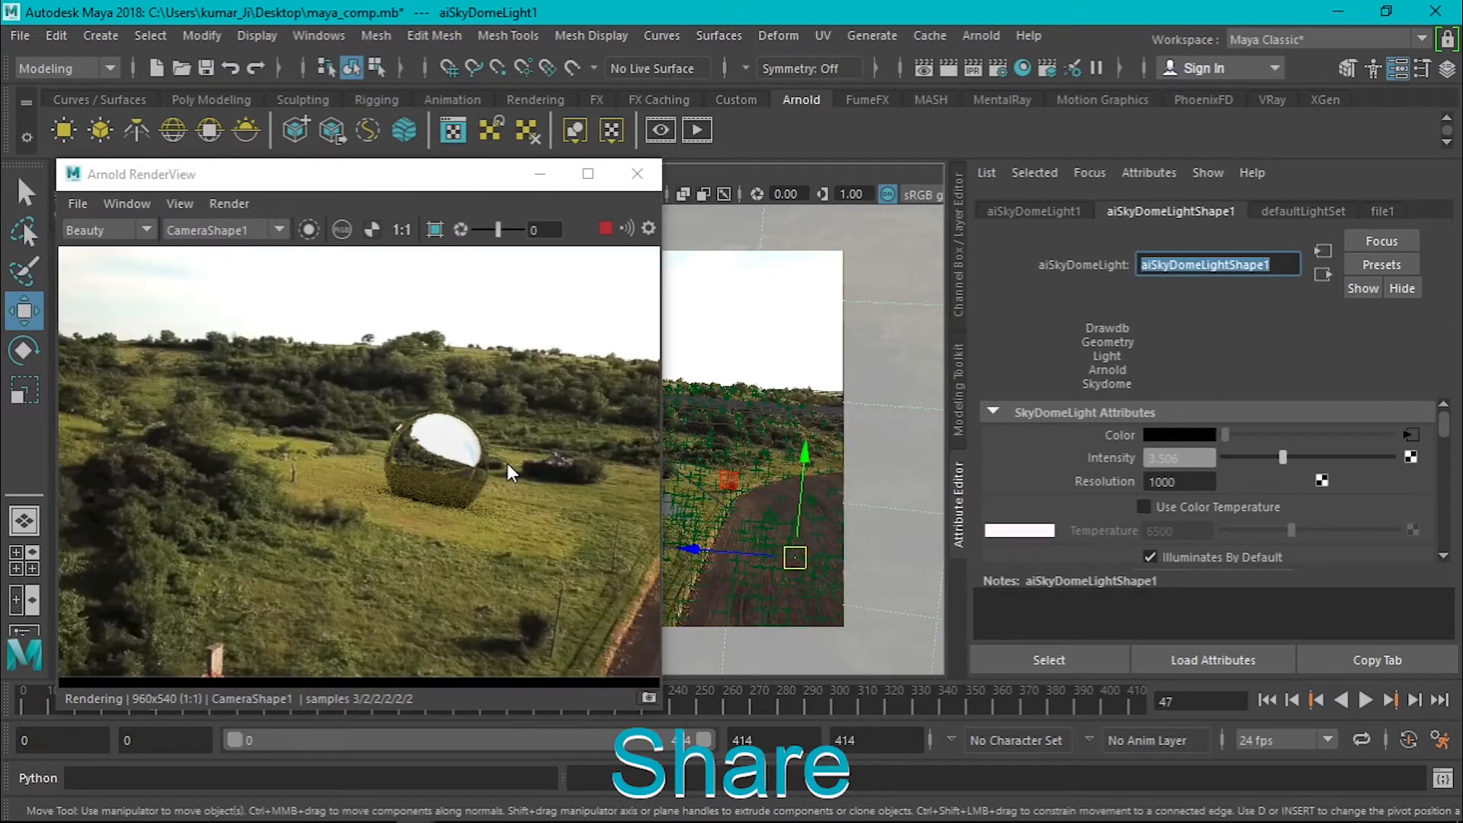
Examine the sphere's reflection and ground contact in the updated Arnold render from far and near, and close the RenderView
scroll(506, 463, down, 1)
drag(495, 468, 430, 480)
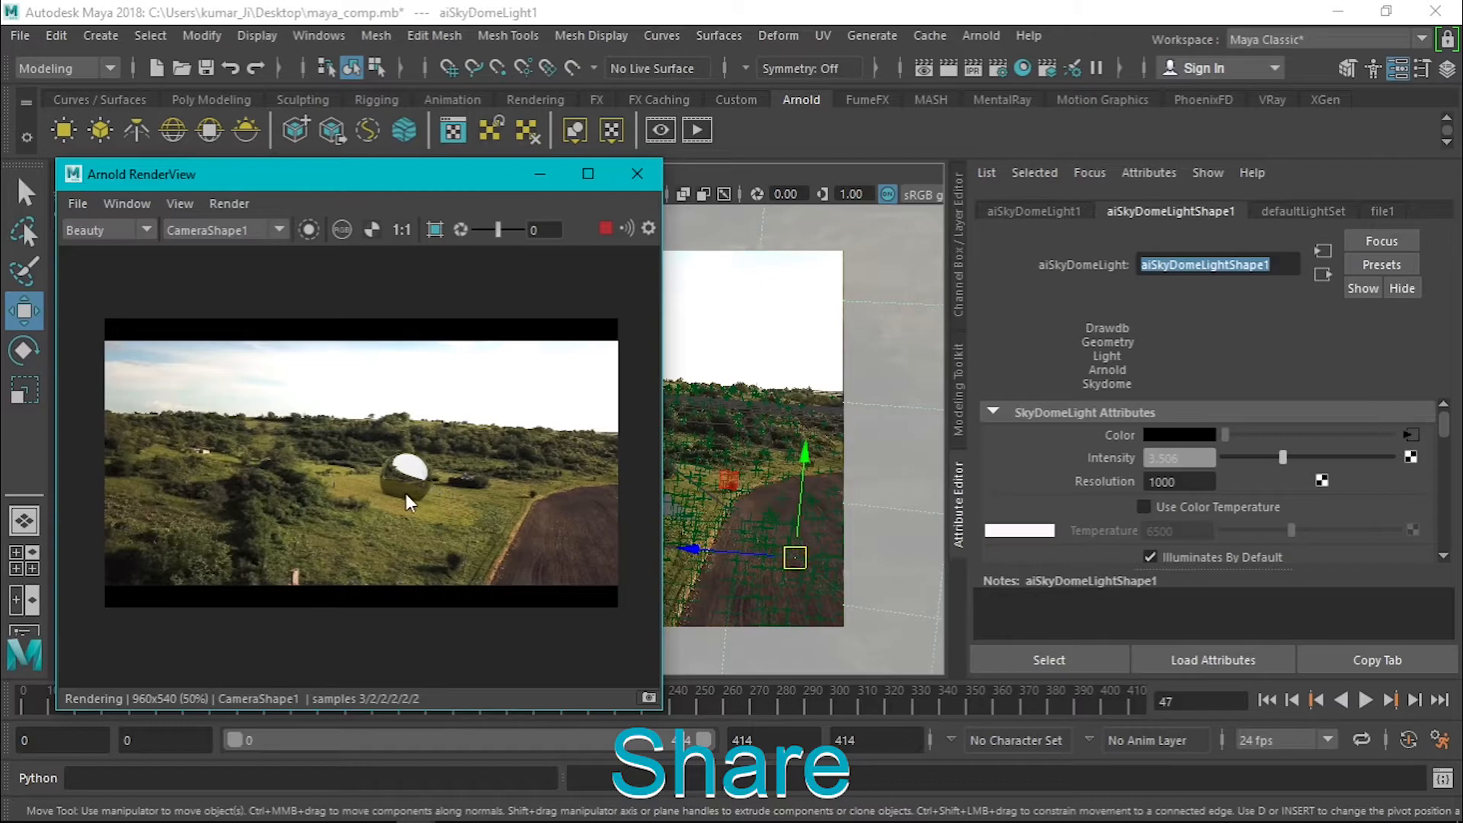
scroll(391, 493, up, 6)
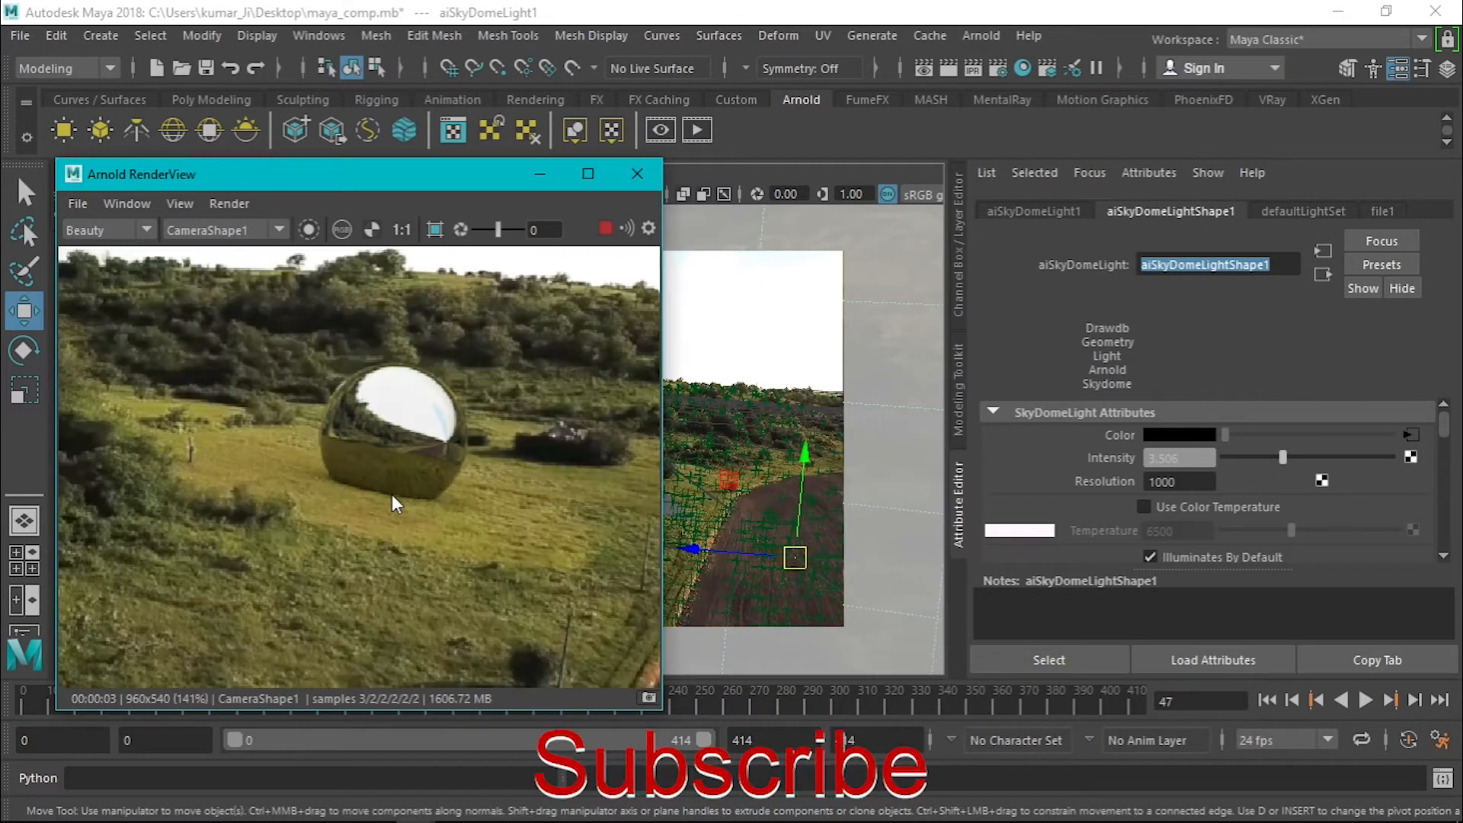
scroll(391, 494, up, 2)
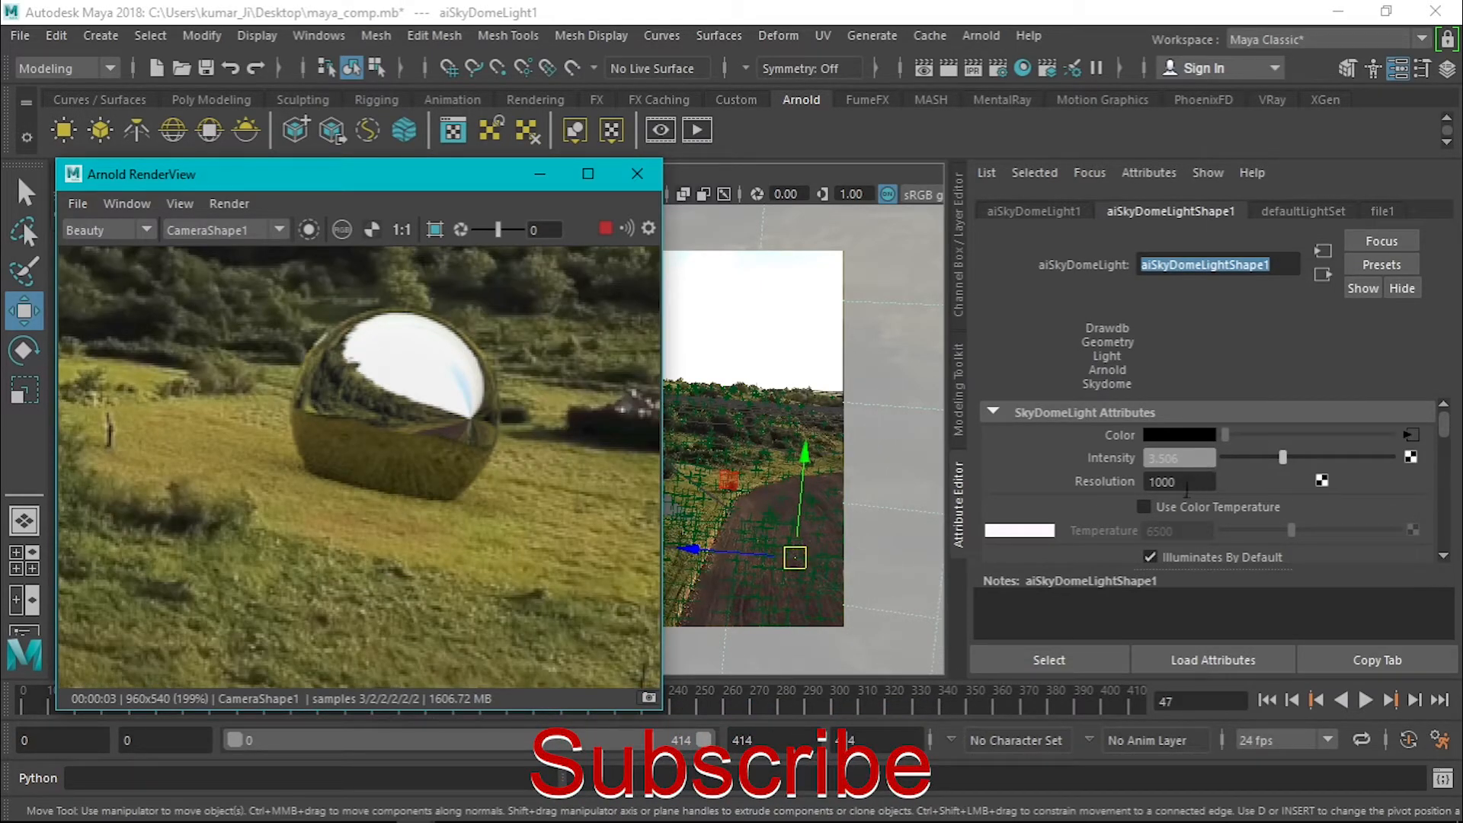
scroll(496, 456, down, 8)
middle_drag(455, 460, 420, 474)
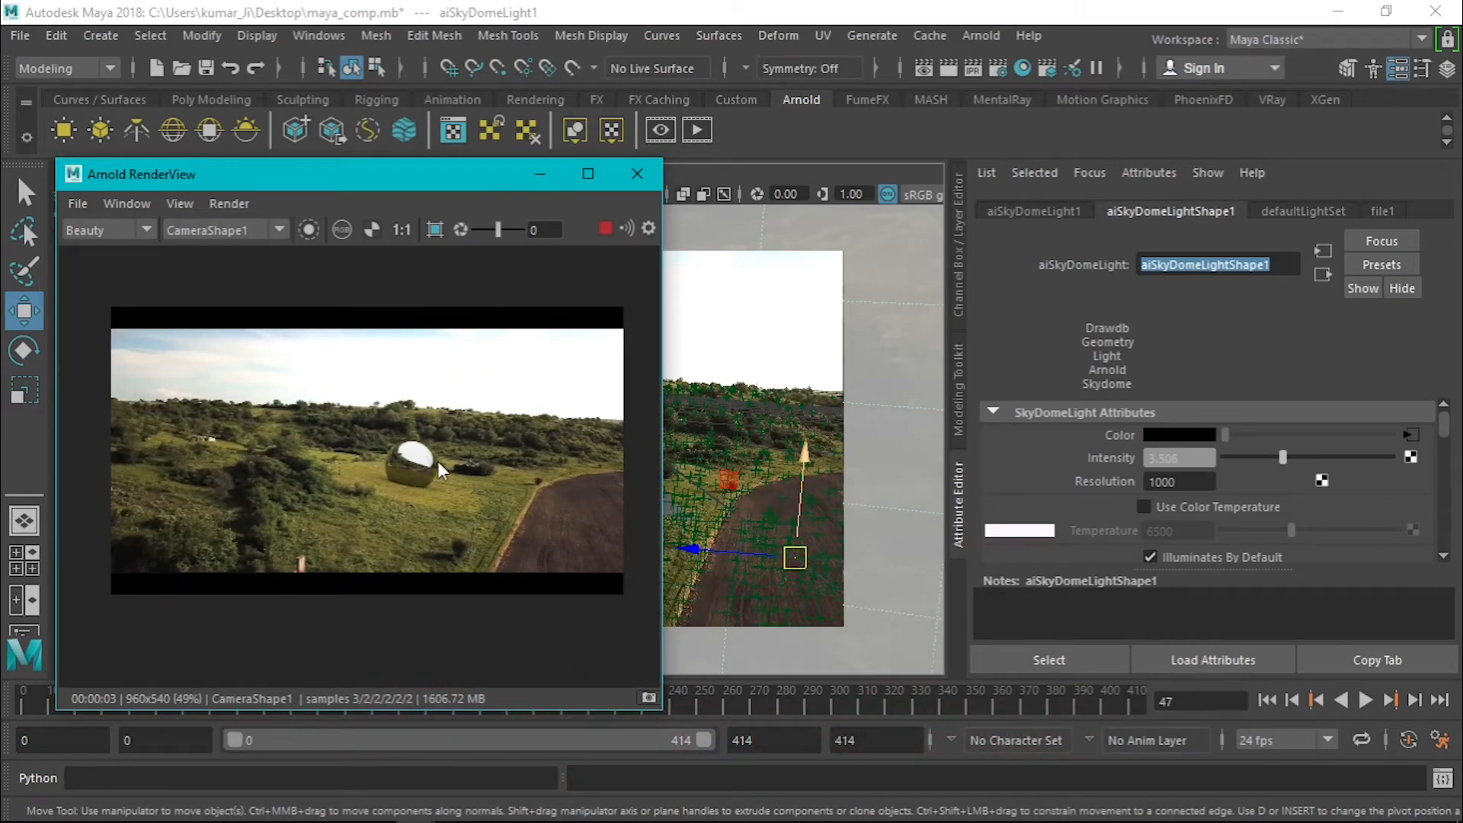
click(637, 174)
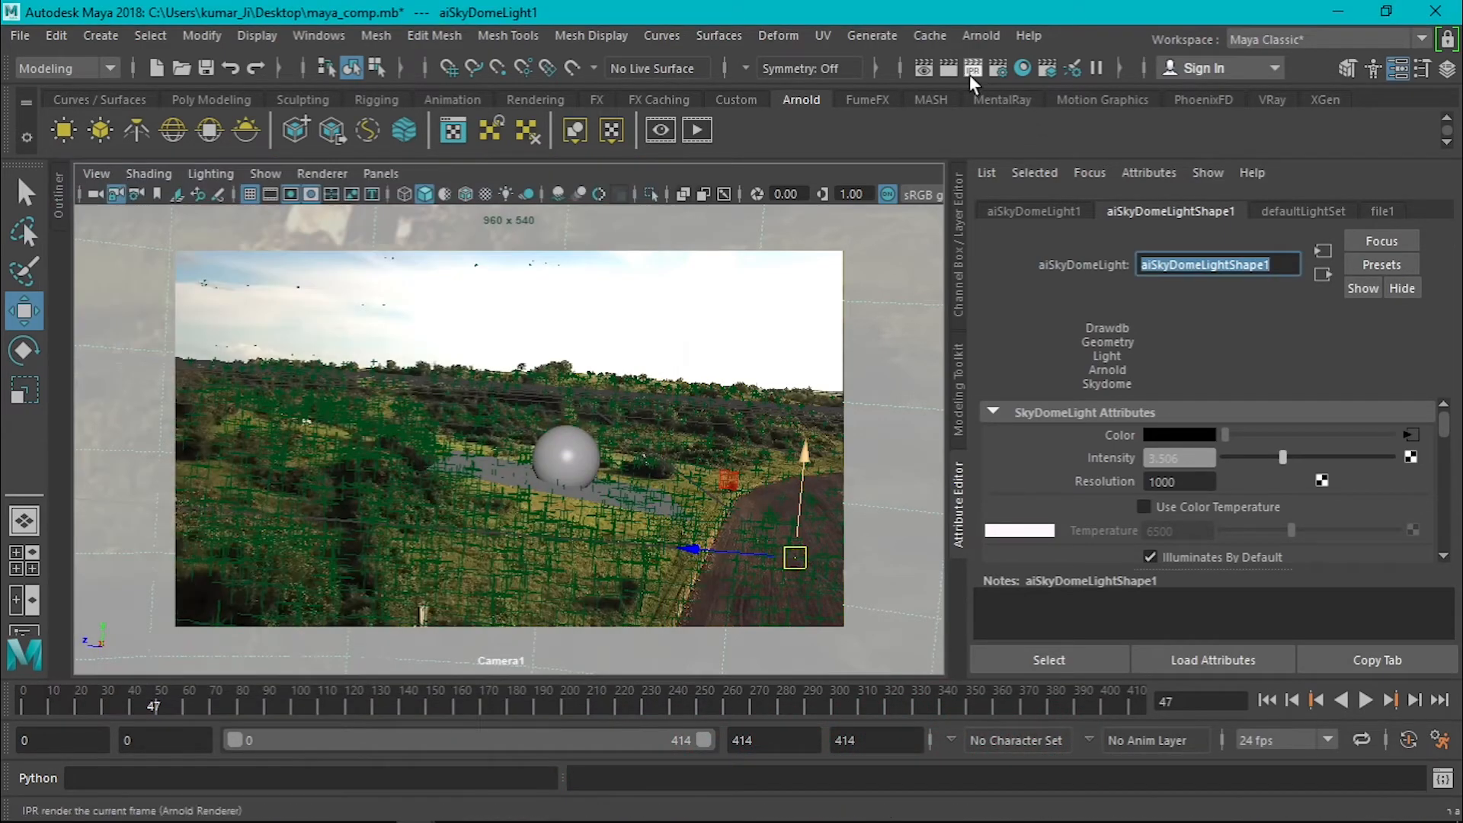
Render the current frame in Maya's Render View, examine the sphere up close, and close the window
click(945, 69)
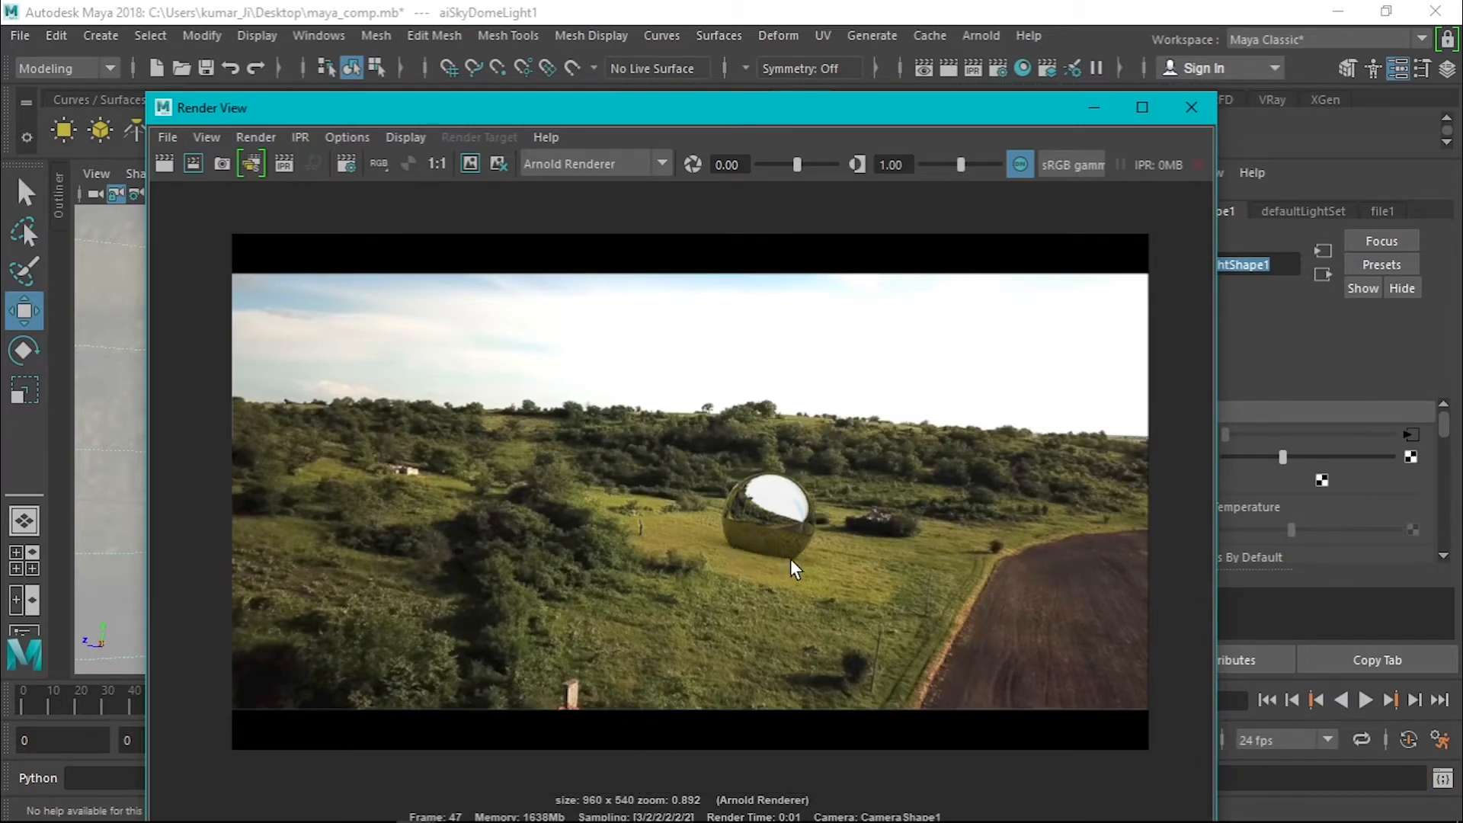
scroll(789, 559, up, 5)
scroll(785, 531, down, 4)
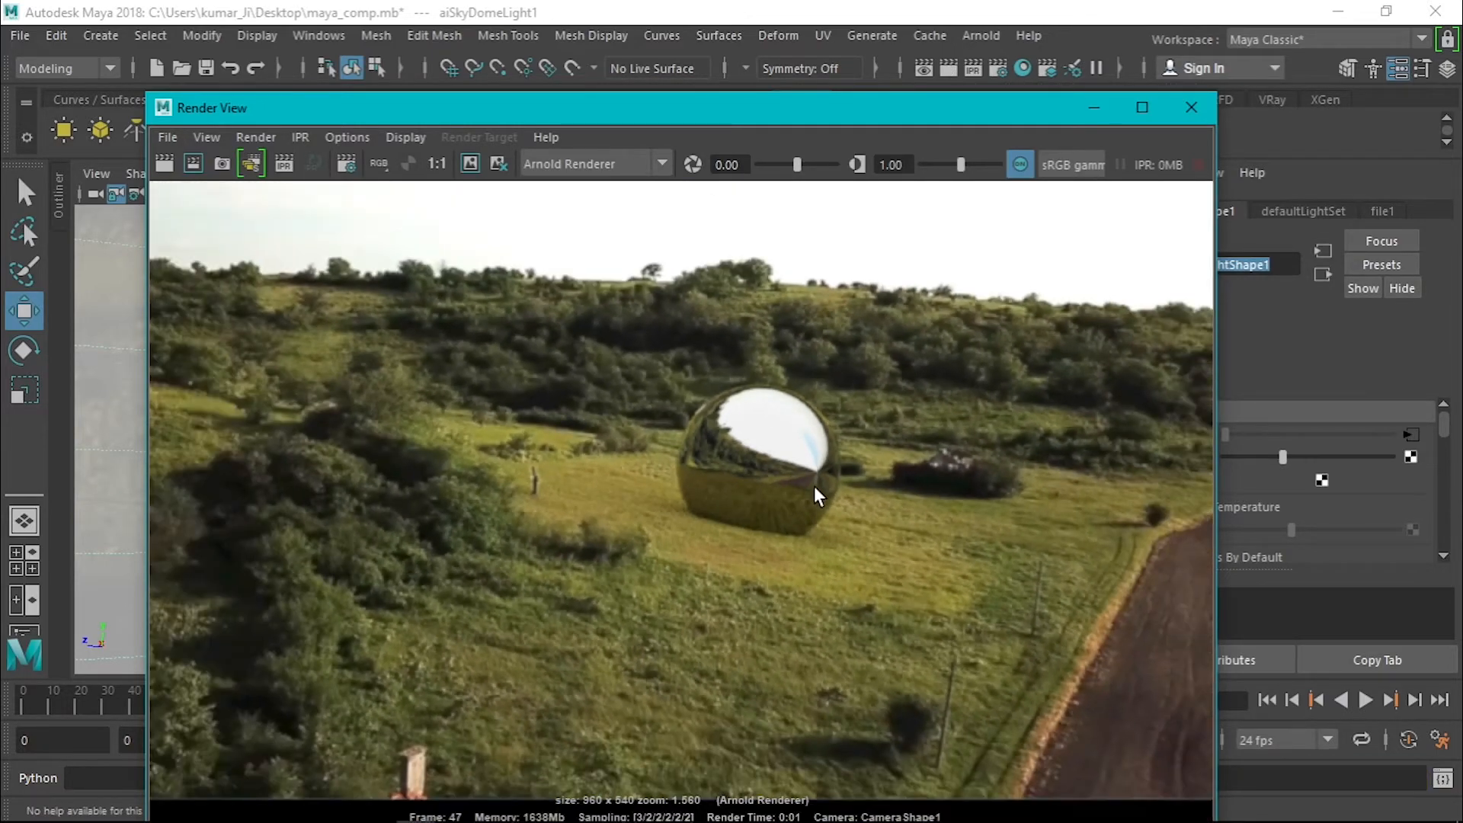
scroll(777, 503, down, 1)
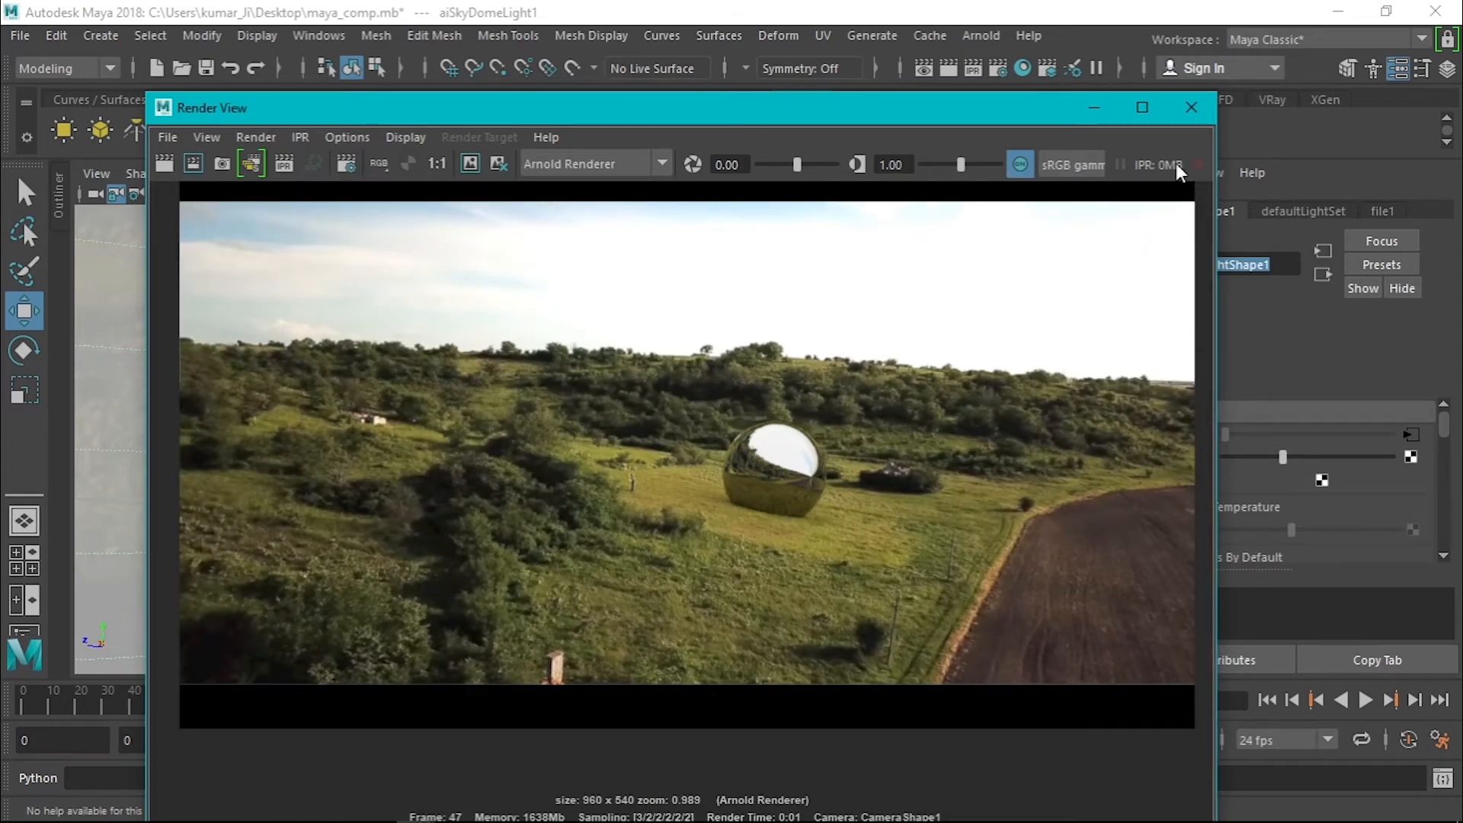
click(1196, 109)
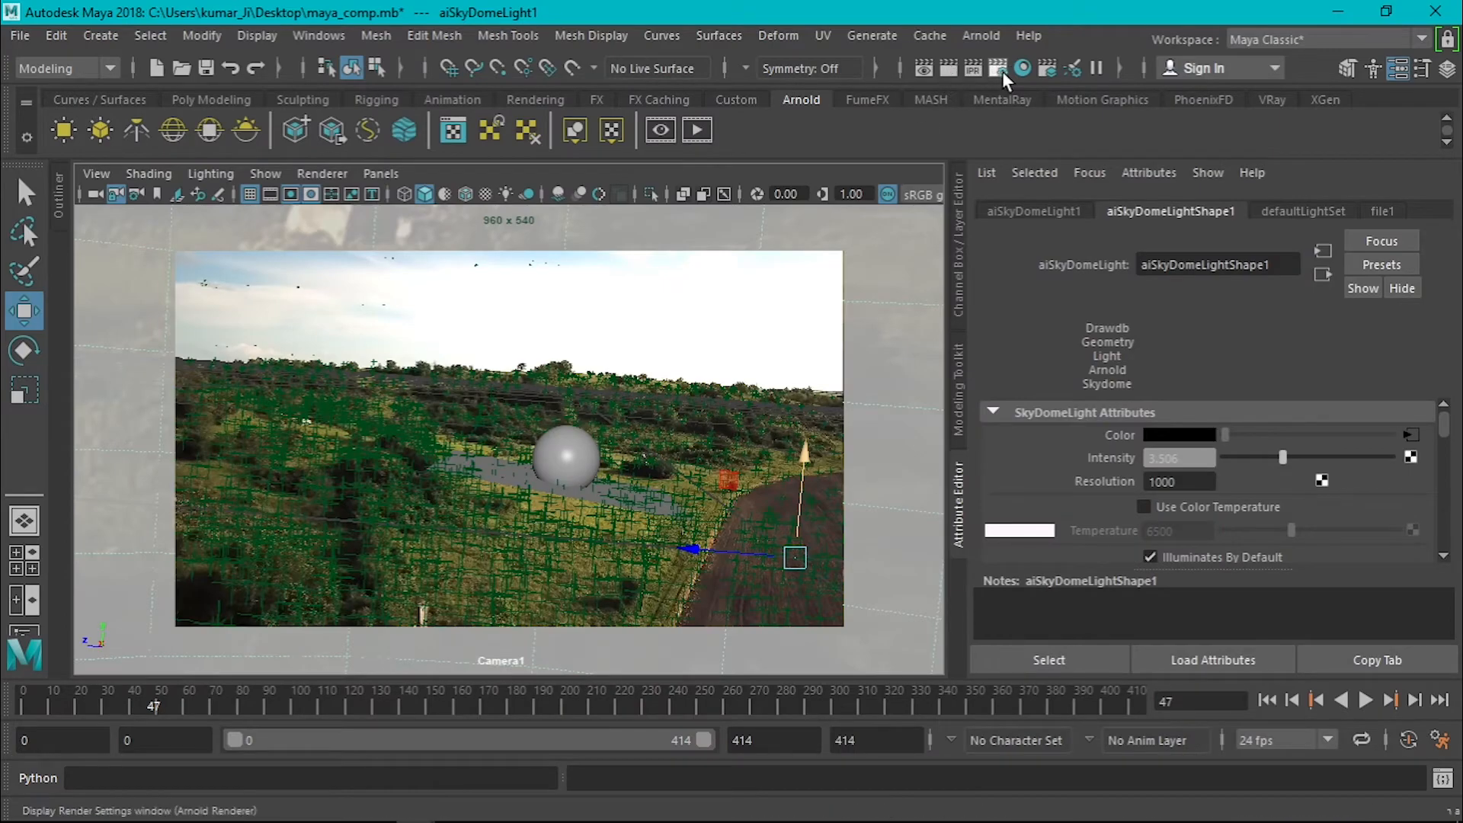
Set the renderable camera to Camera1 and the image size preset to HD_1080 in the render settings
click(999, 69)
scroll(641, 591, down, 5)
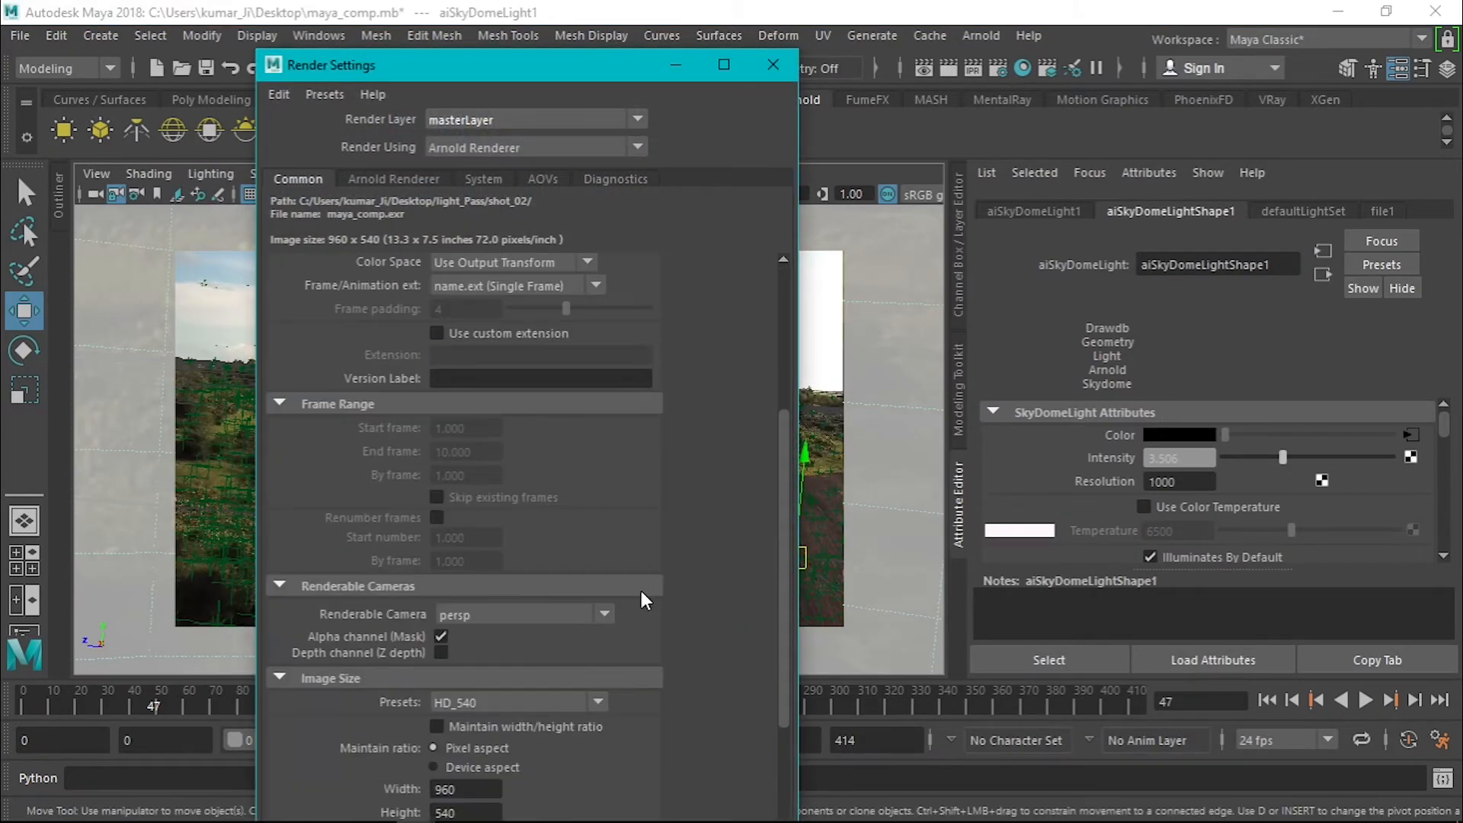
click(506, 488)
click(491, 532)
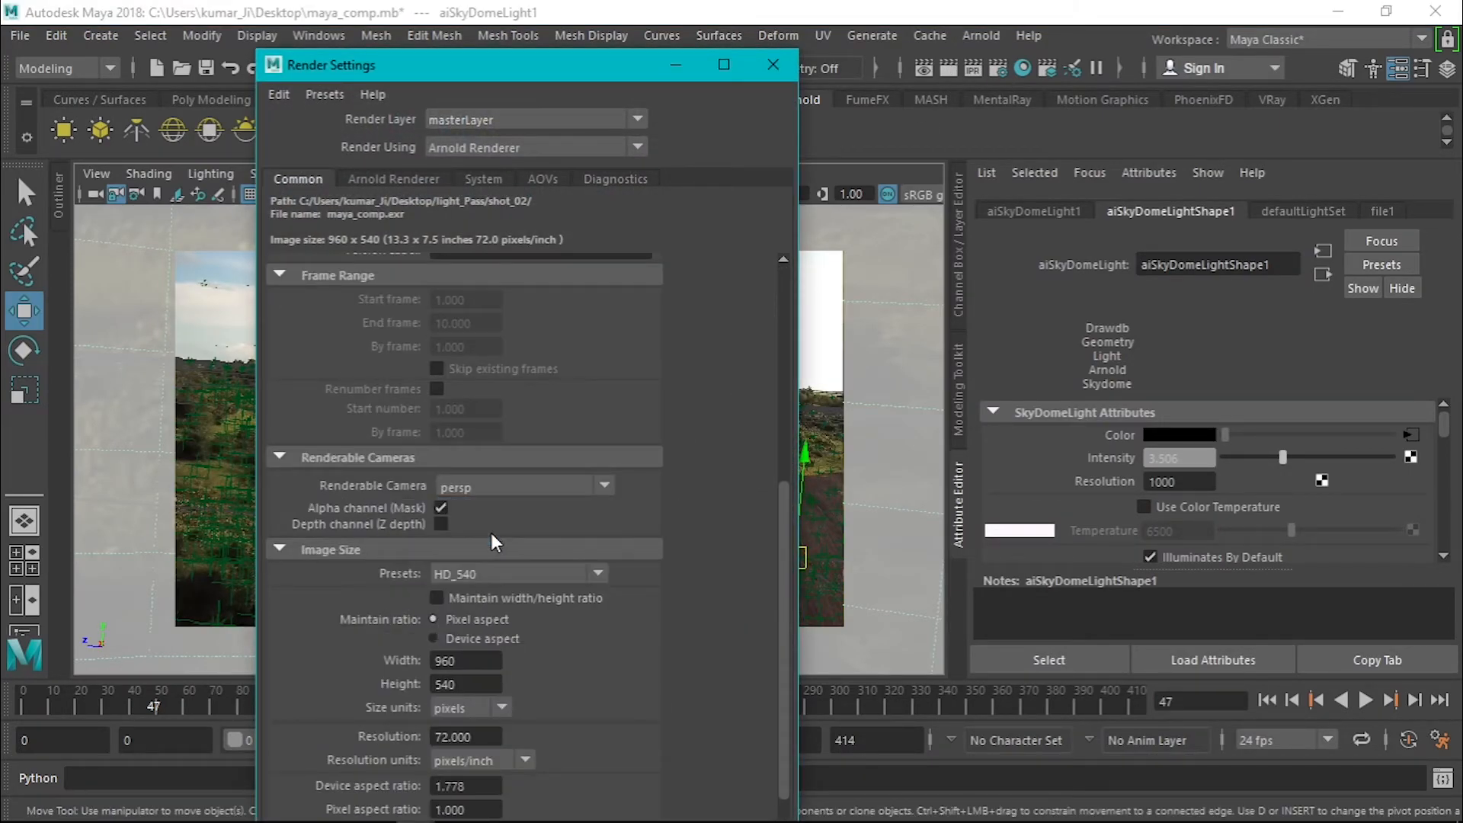
click(538, 573)
scroll(506, 688, down, 3)
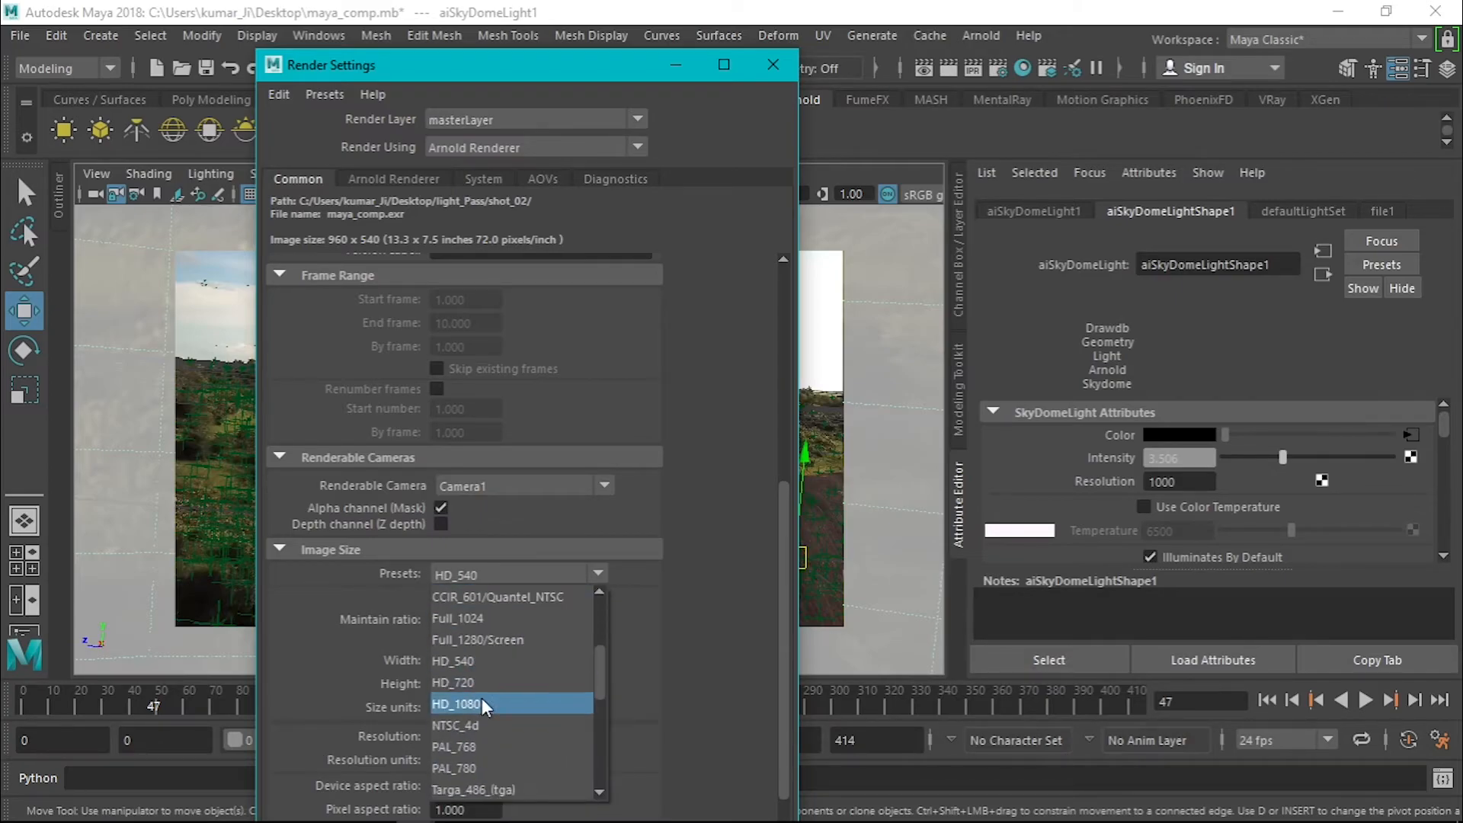
click(481, 699)
click(772, 64)
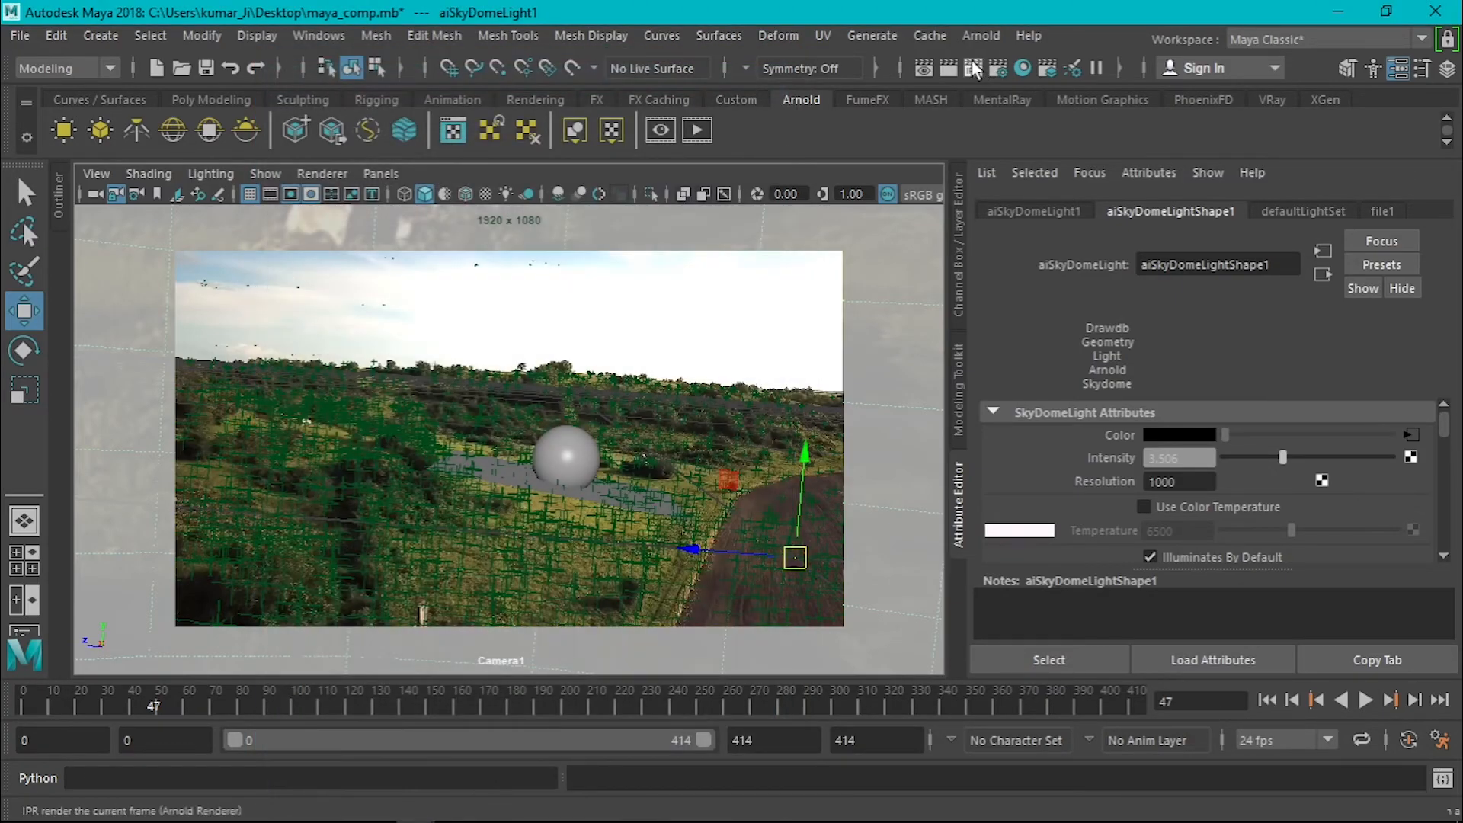
Render the current frame at 1920 x 1080, check its alpha channel, and return to the RGB display
click(948, 68)
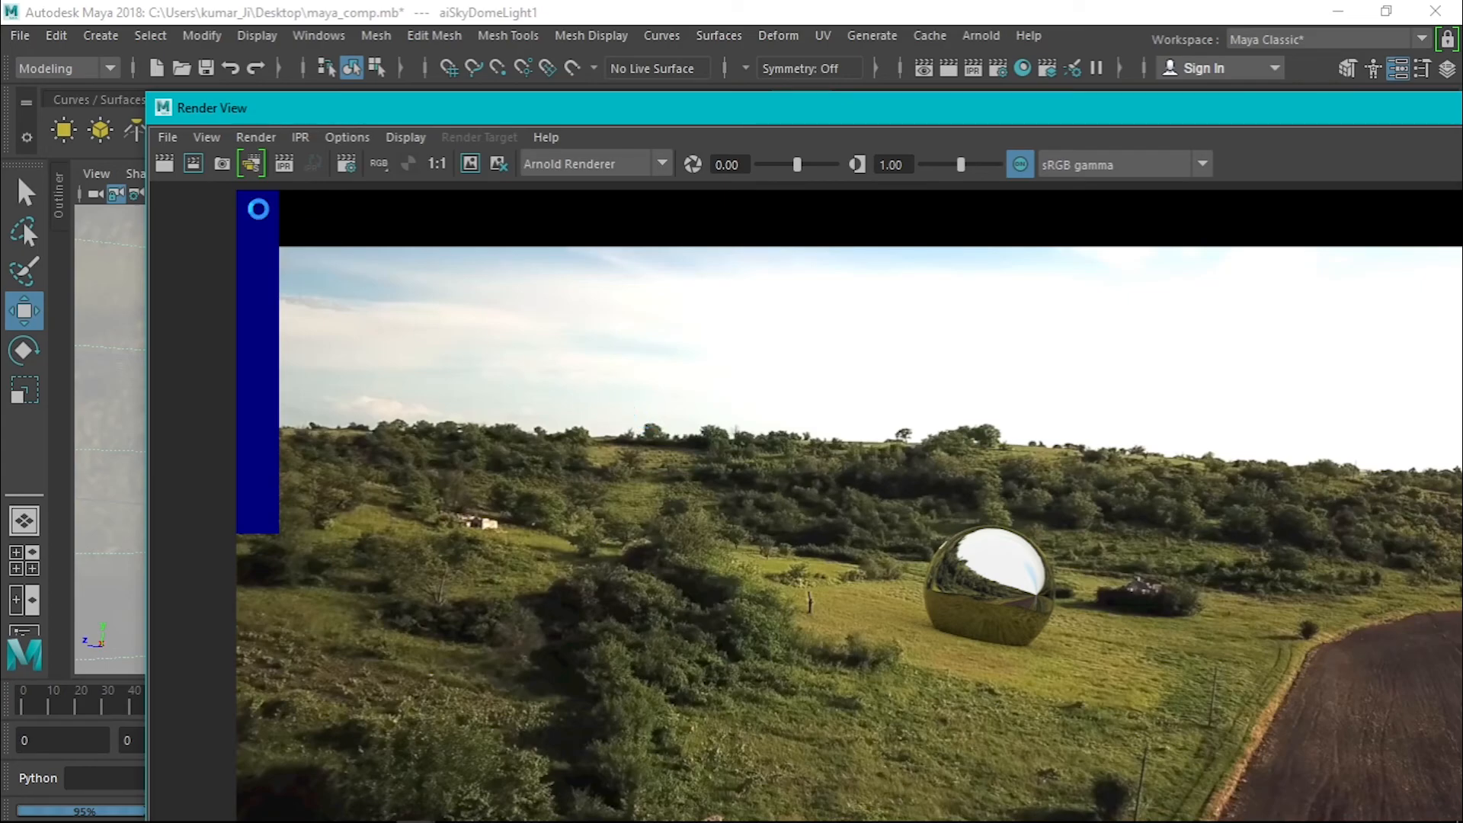
drag(150, 93, 594, 394)
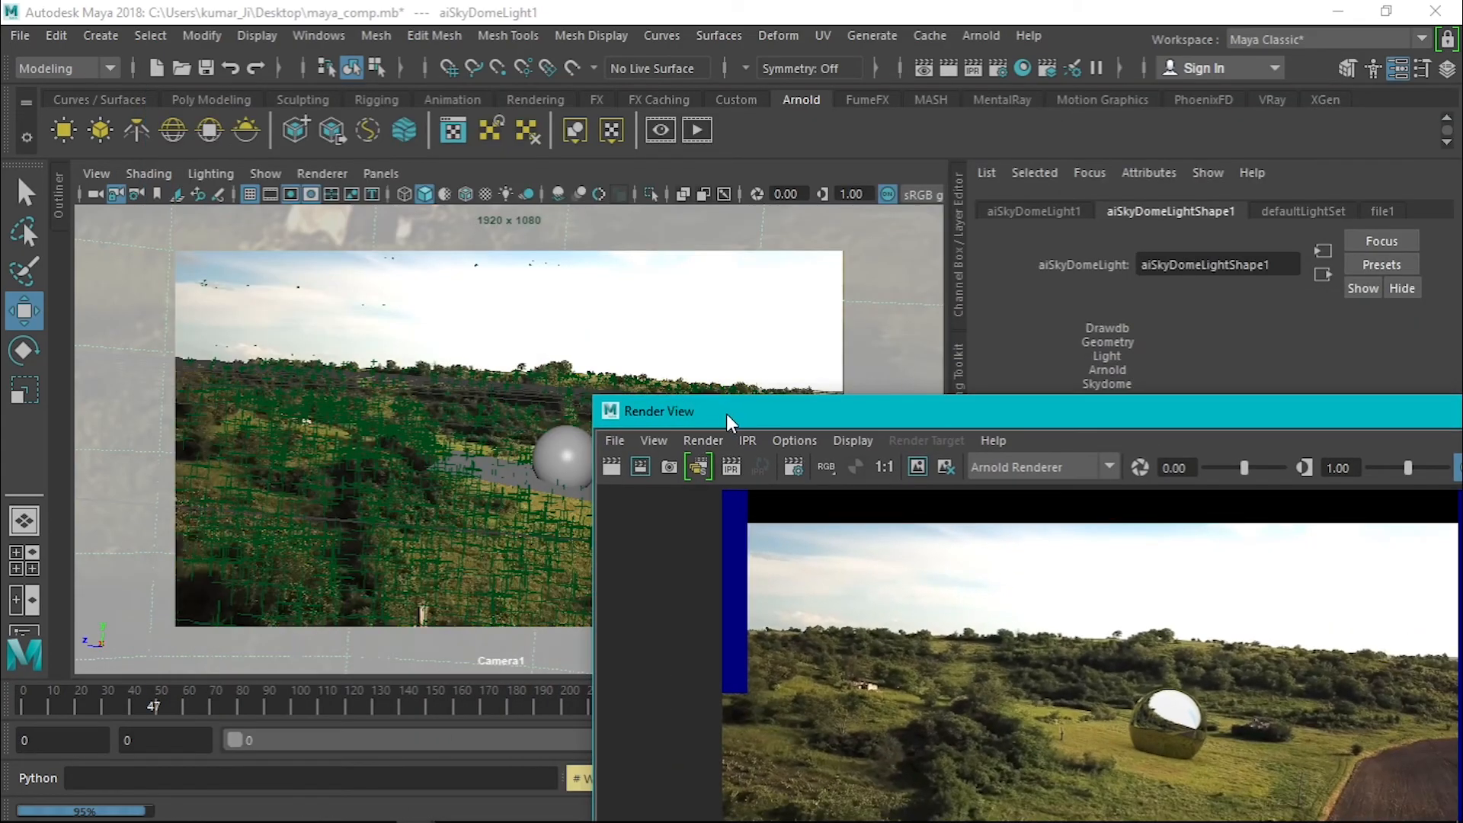
drag(736, 418, 357, 152)
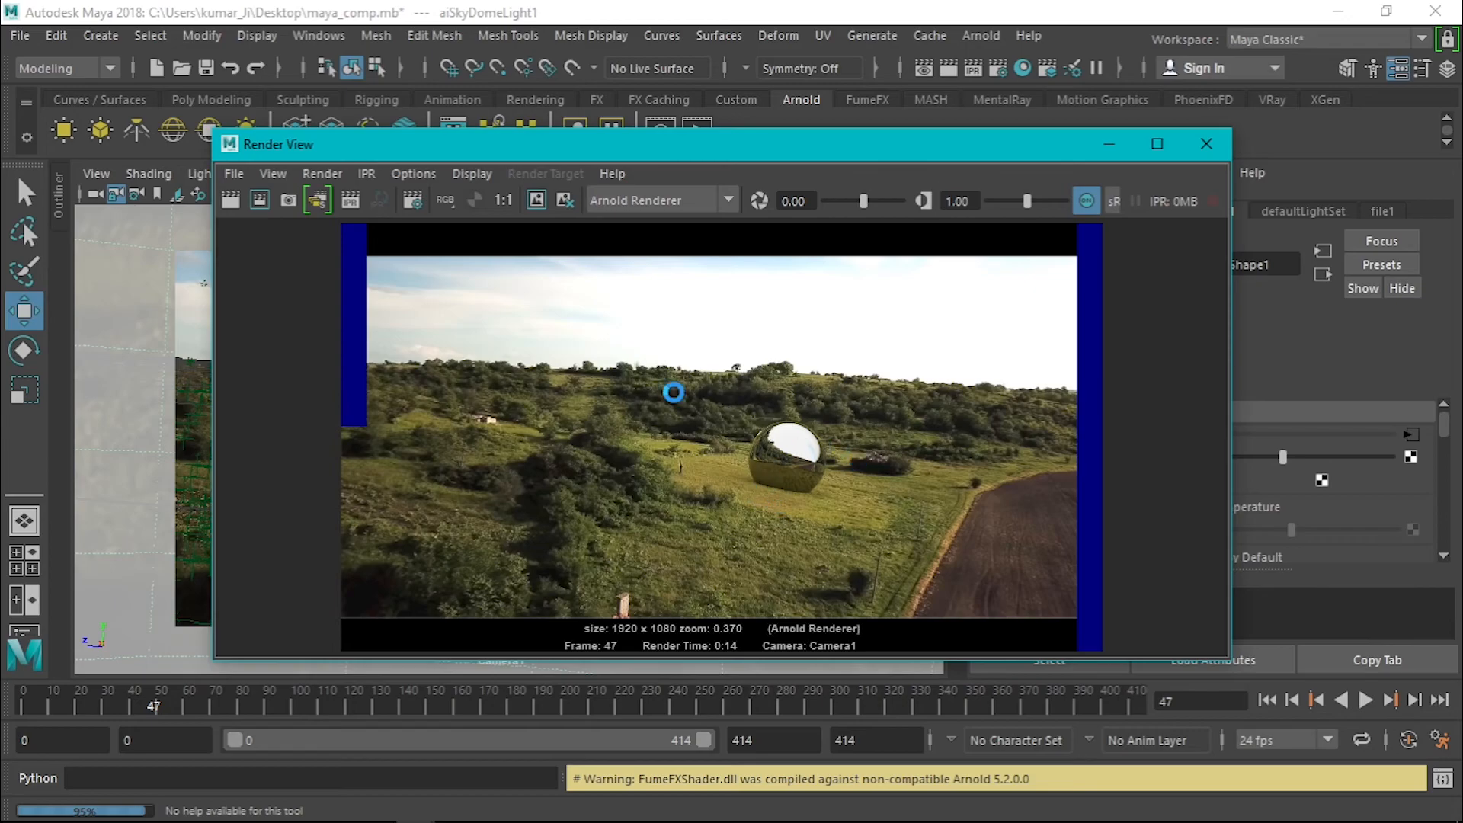
click(478, 200)
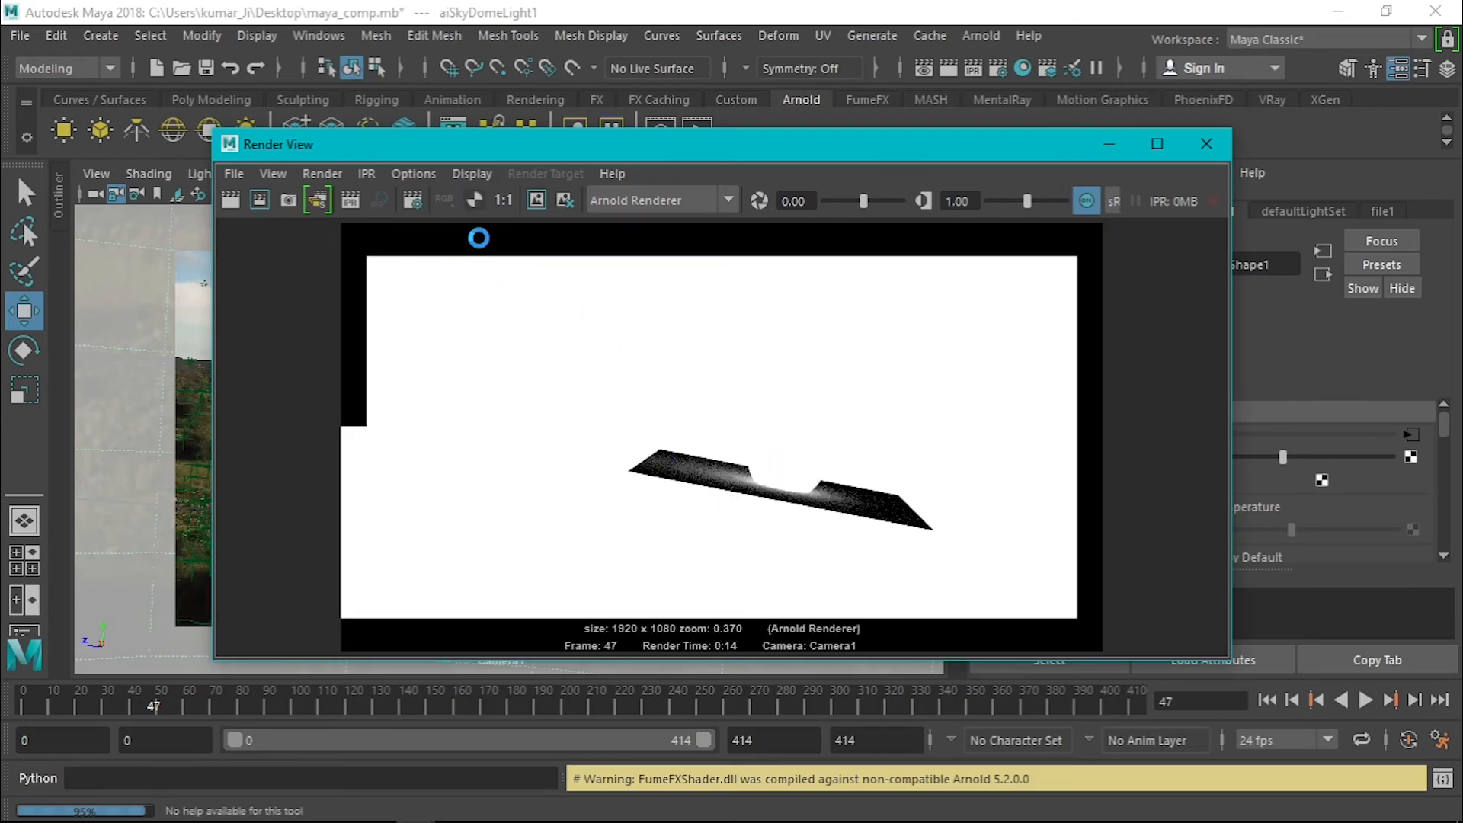
click(447, 199)
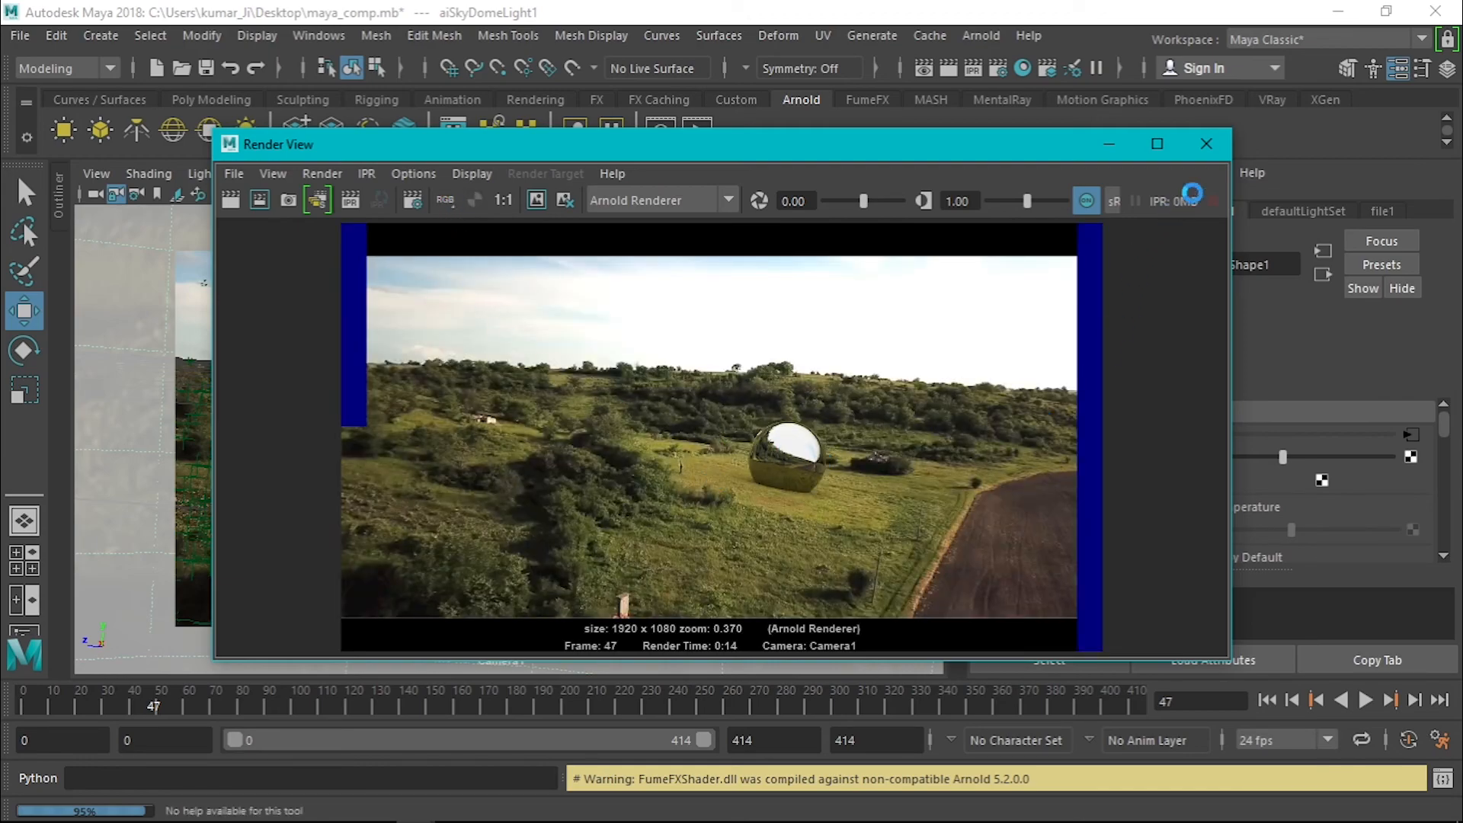